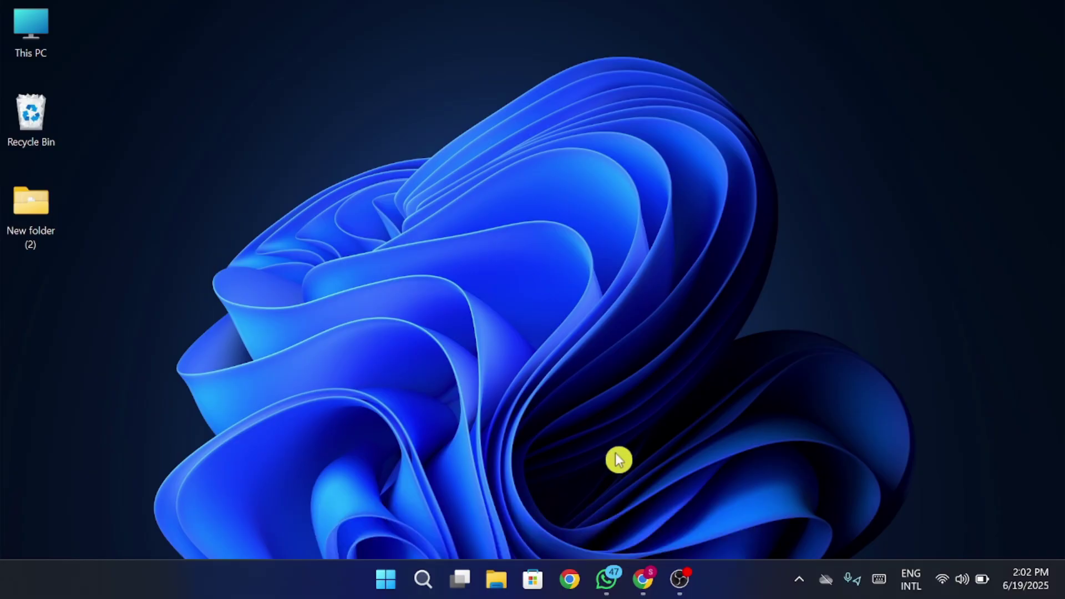
# Switch to the ToolBaz tab and browse its Free AI Writer Tools homepage, including AI Writer.
pyautogui.moveTo(654, 585)
pyautogui.click(583, 499)
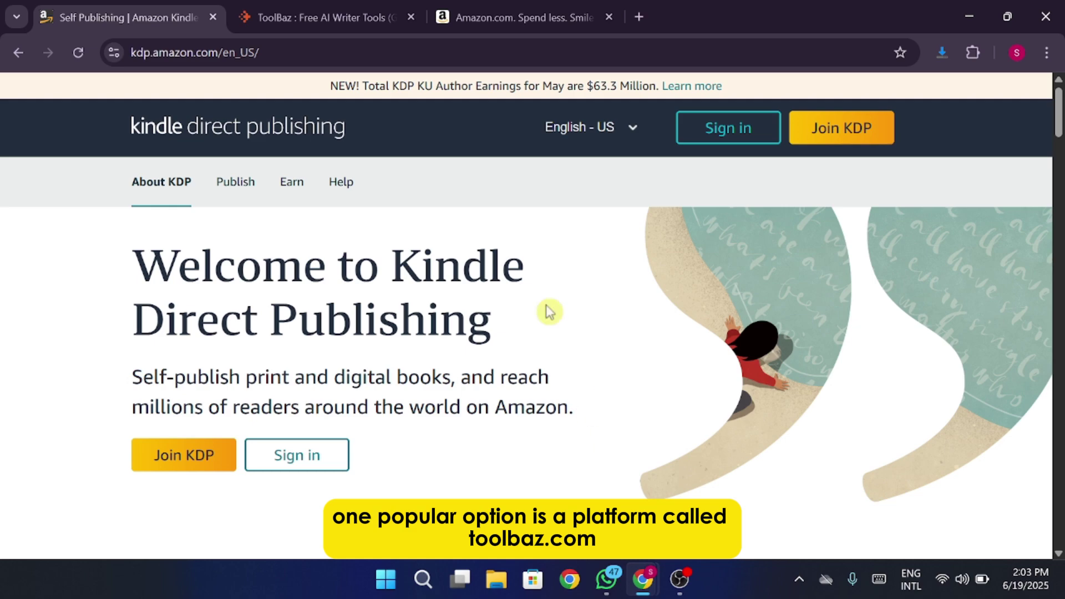
pyautogui.click(305, 22)
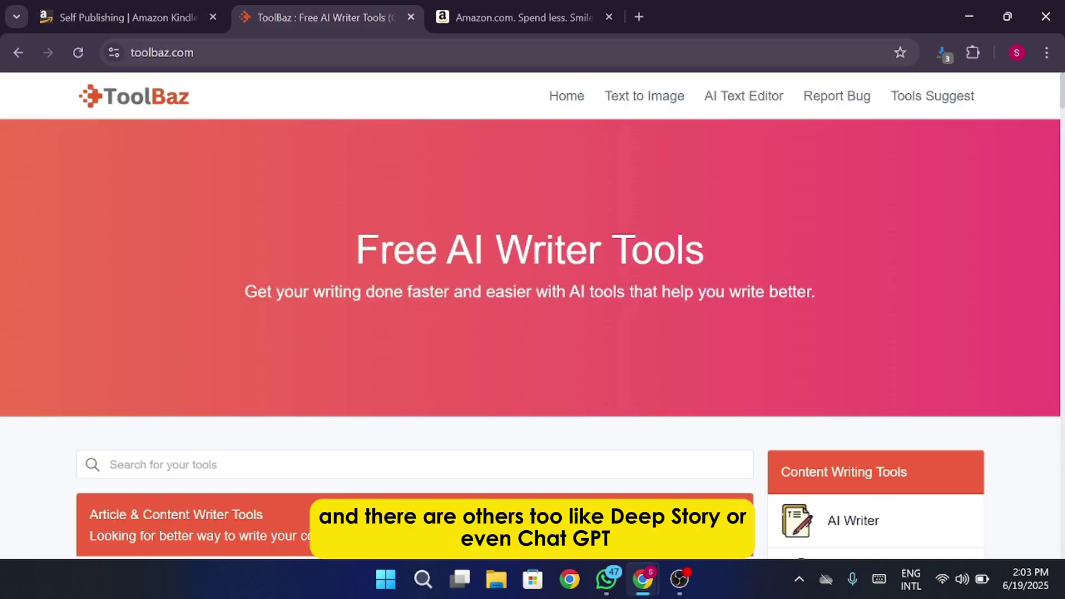
pyautogui.click(134, 53)
pyautogui.click(247, 192)
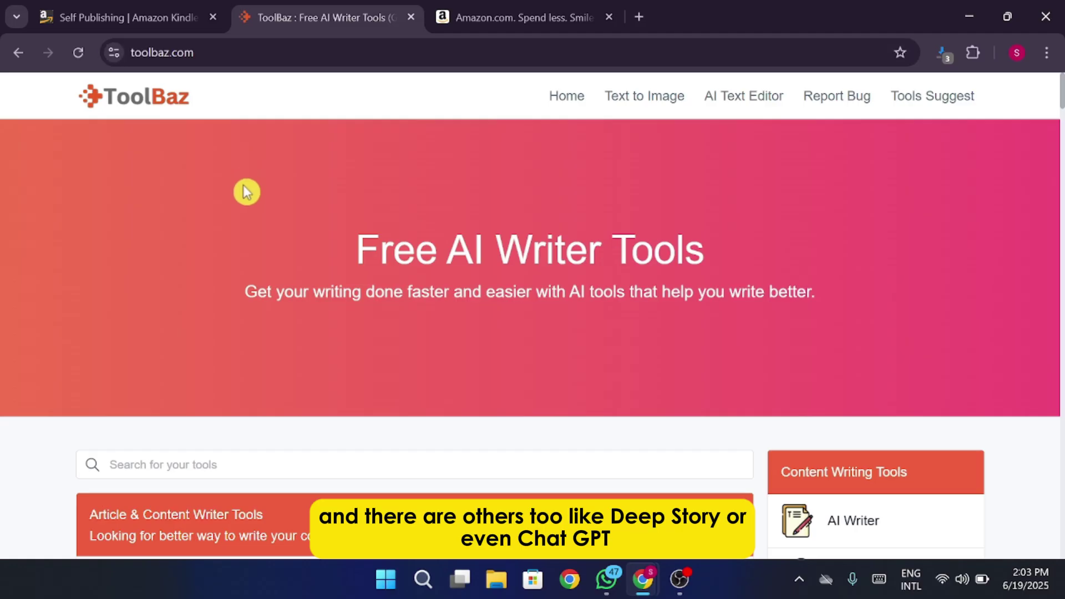
pyautogui.scroll(-4, 247, 192)
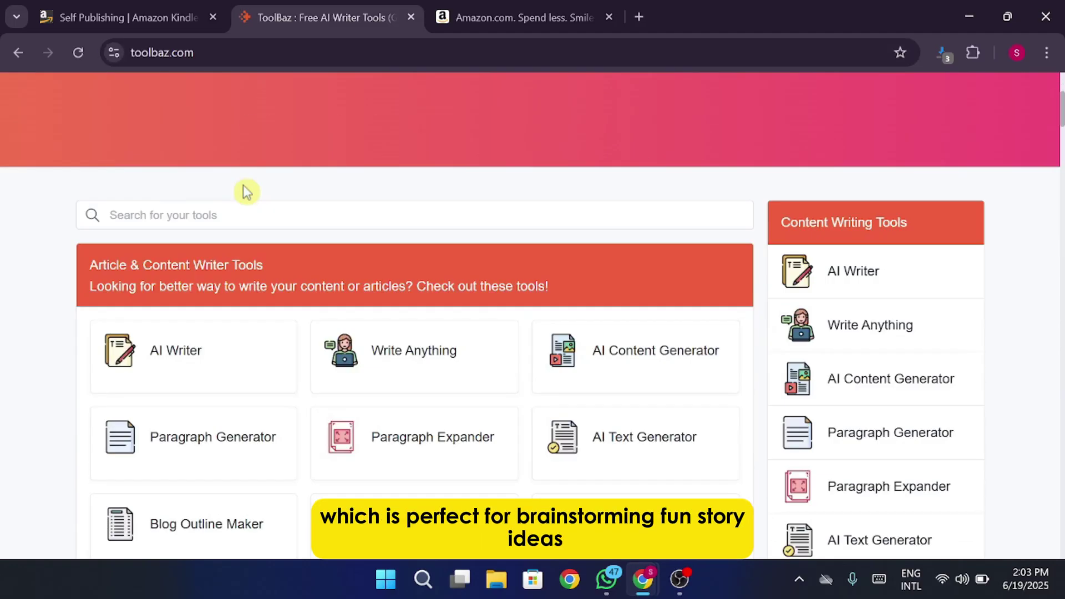
pyautogui.scroll(4, 247, 192)
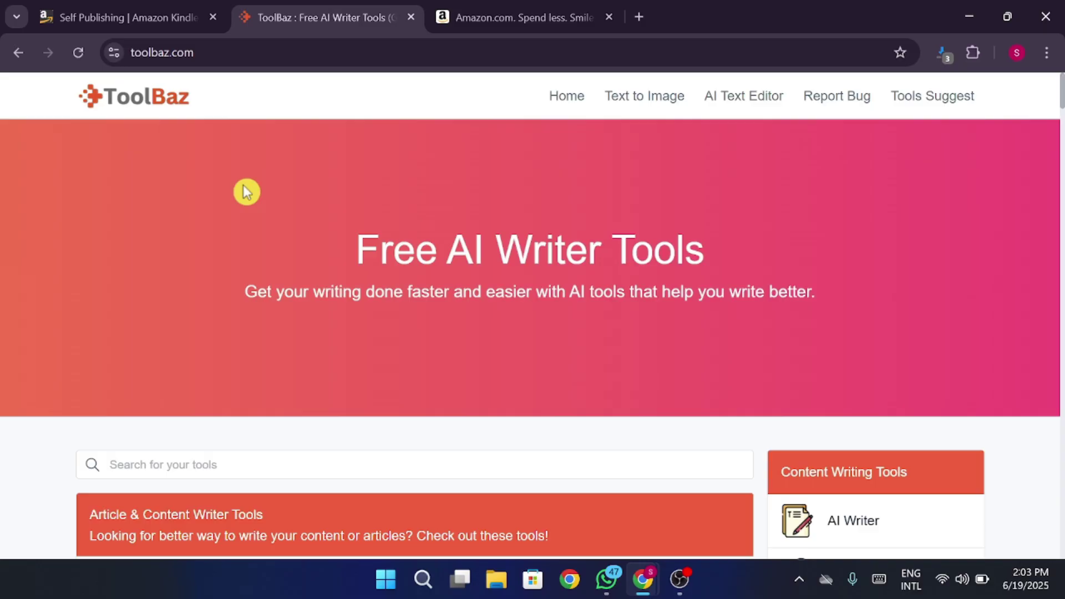
# Search Amazon for children short story books and browse the results.
pyautogui.click(475, 28)
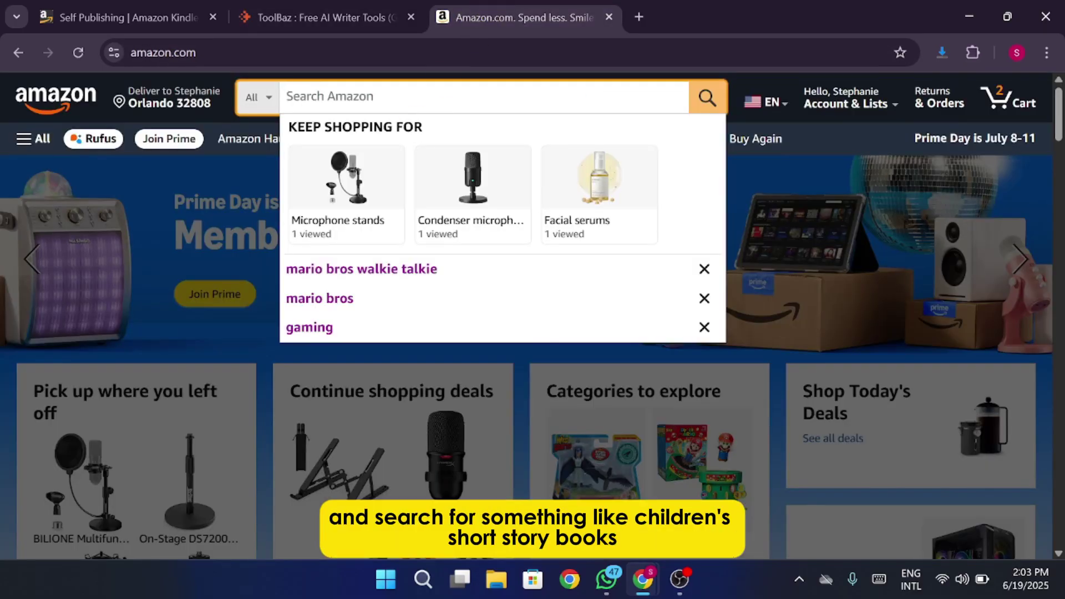
pyautogui.write('chidren short st')
pyautogui.click(604, 273)
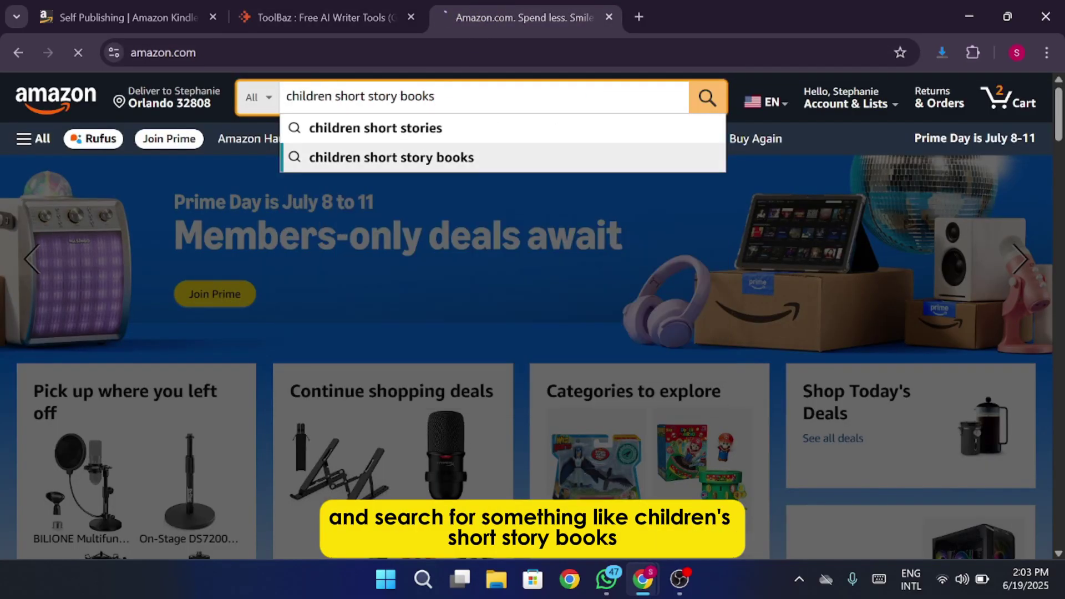
pyautogui.scroll(-3, 605, 302)
pyautogui.scroll(-1, 641, 285)
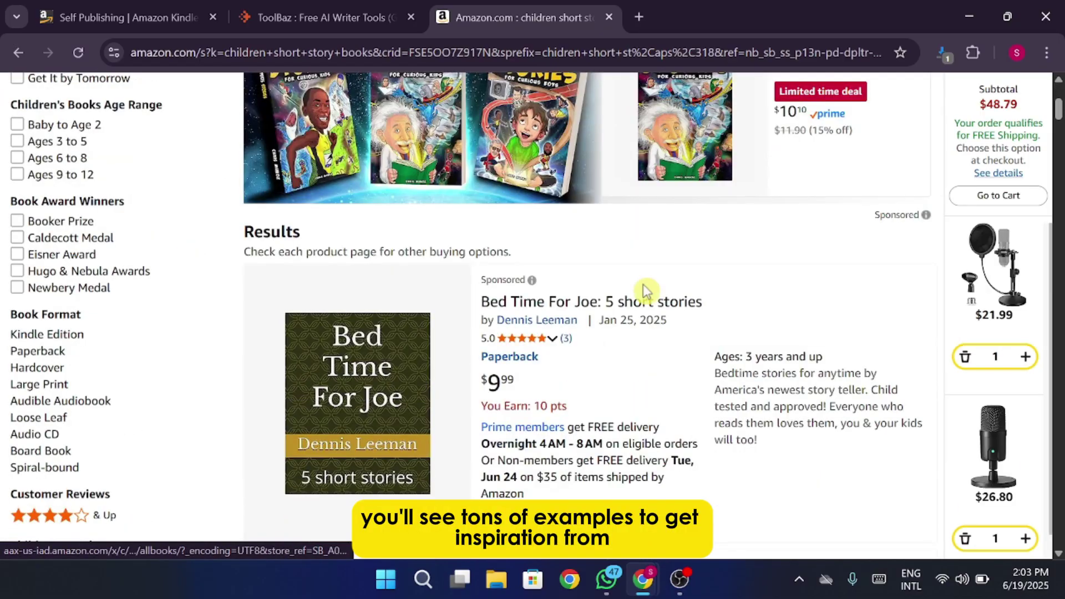
pyautogui.scroll(-3, 643, 287)
pyautogui.scroll(-5, 646, 289)
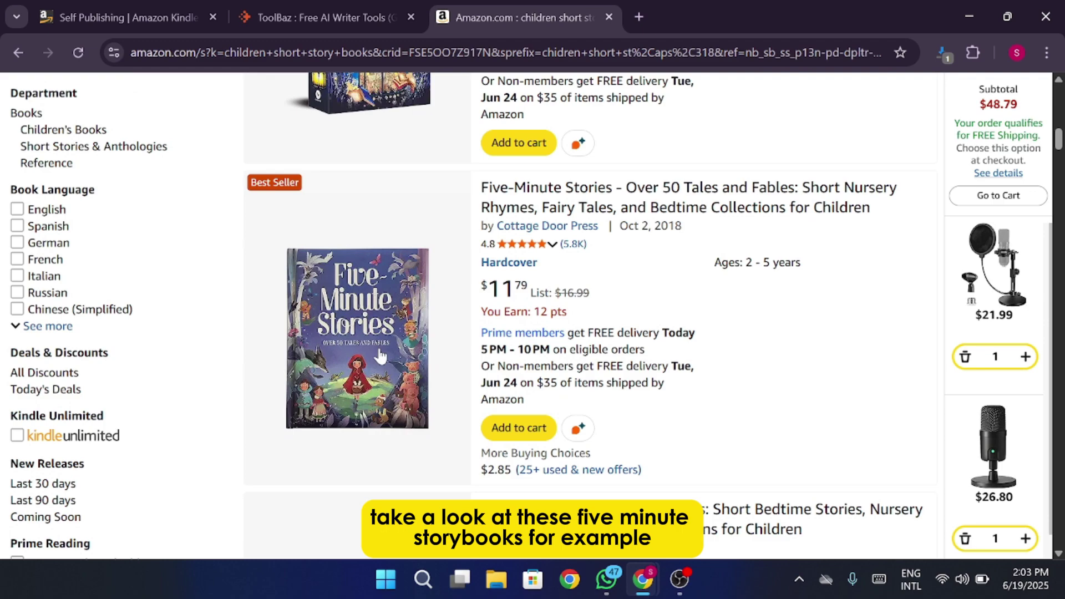
# Open the Five-Minute Stories listing and read its description, 384-page length and related storybooks.
pyautogui.click(375, 341)
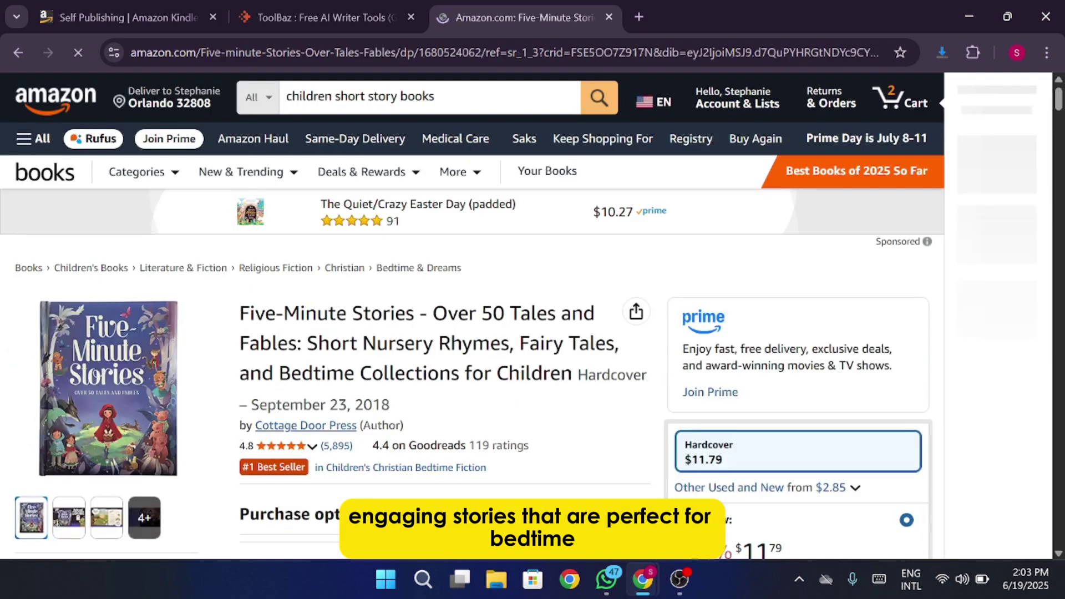
pyautogui.scroll(-5, 334, 433)
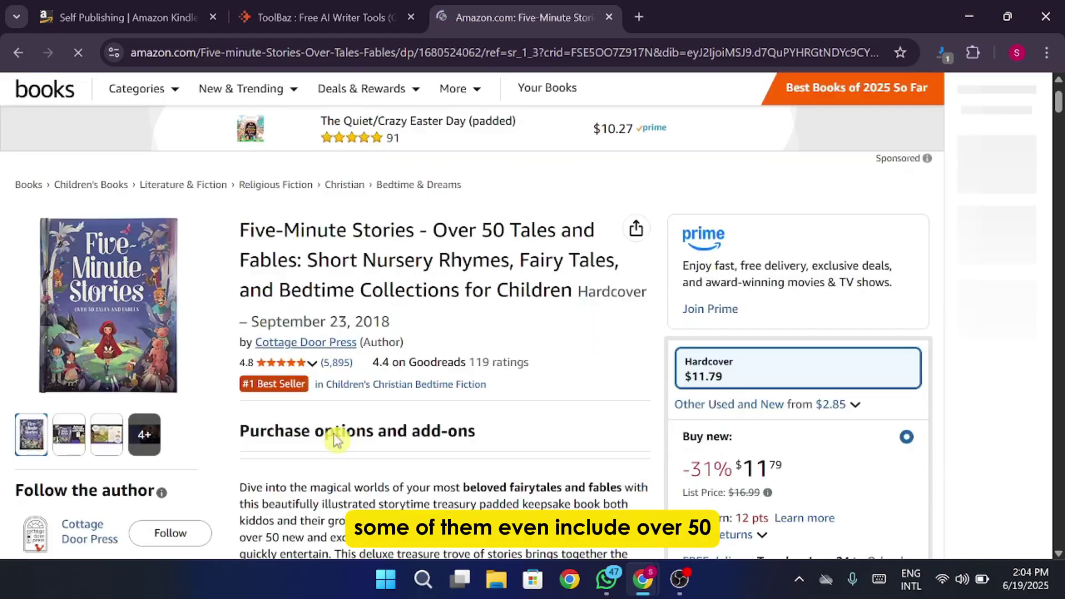
pyautogui.scroll(-8, 335, 441)
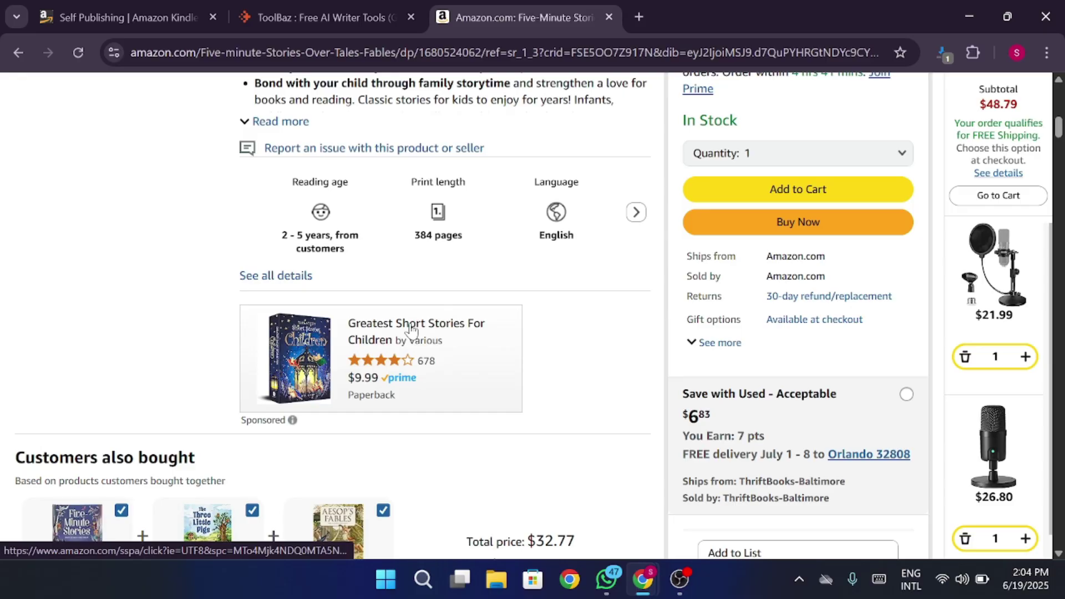
pyautogui.scroll(-3, 411, 331)
pyautogui.scroll(-2, 411, 331)
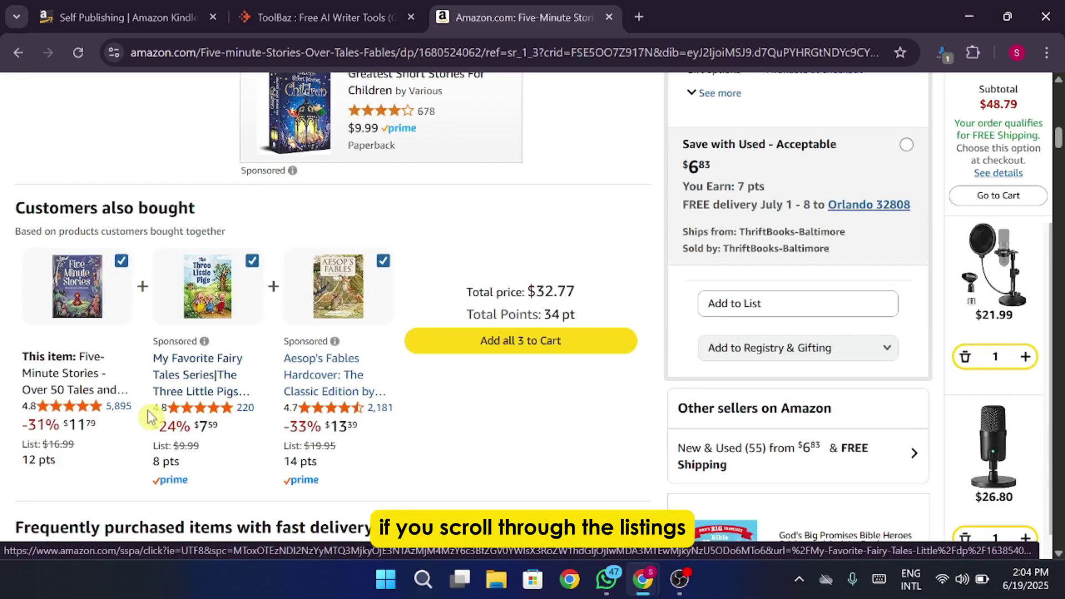
pyautogui.moveTo(51, 390); pyautogui.dragTo(110, 390)
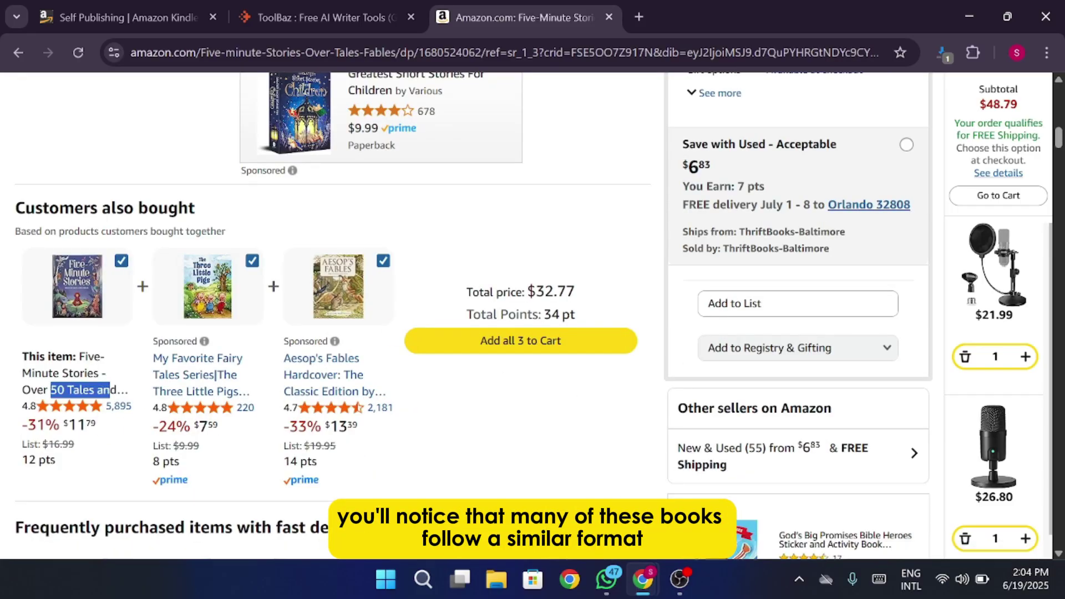
pyautogui.scroll(-3, 324, 373)
pyautogui.scroll(-3, 323, 373)
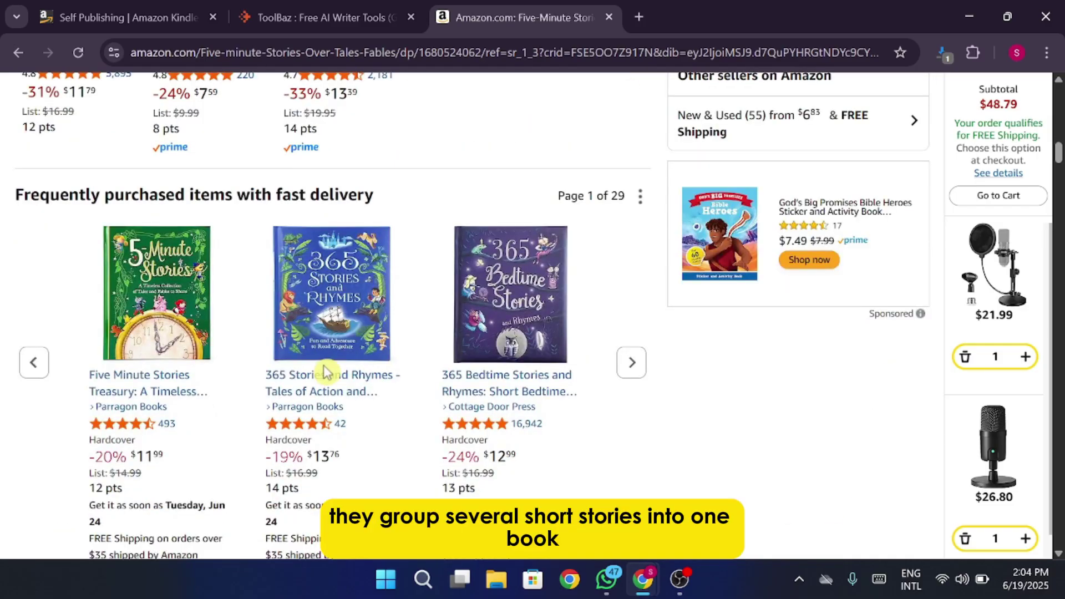
pyautogui.scroll(-3, 328, 373)
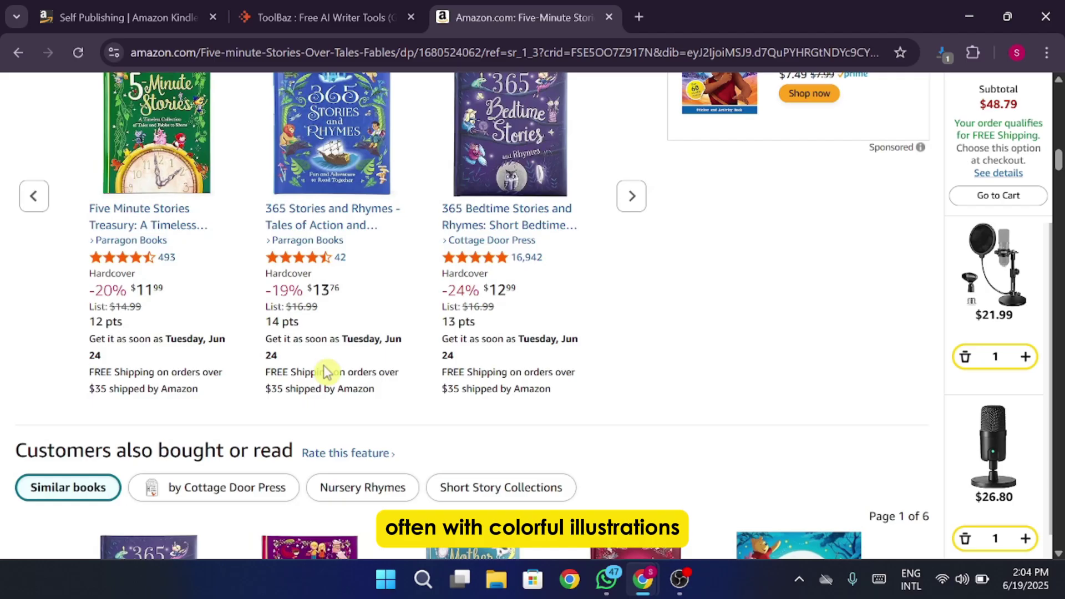
pyautogui.scroll(-6, 325, 372)
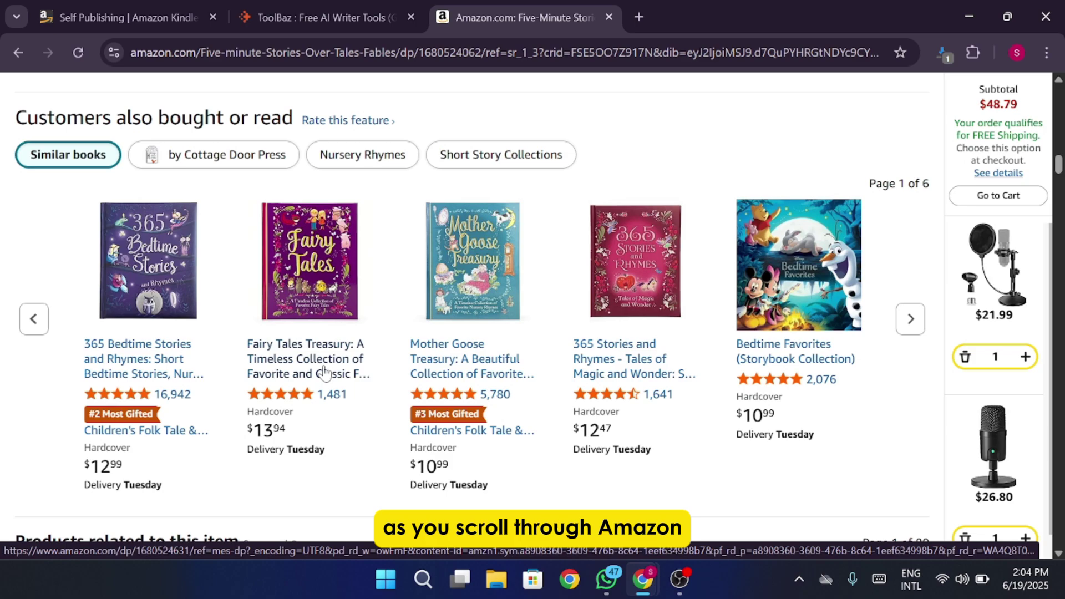
pyautogui.scroll(-3, 325, 373)
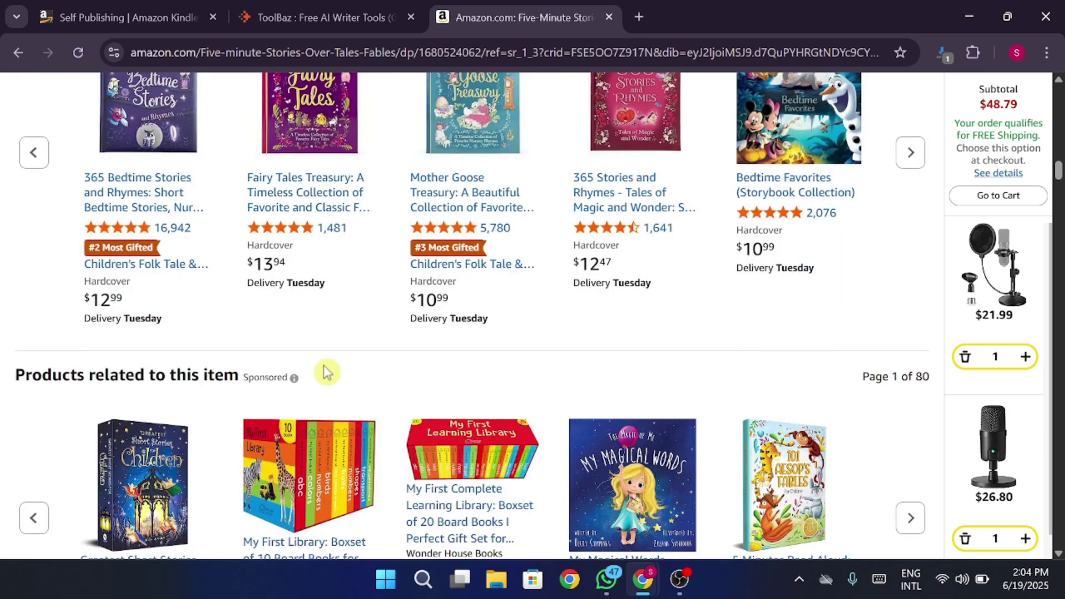
pyautogui.scroll(-2, 325, 373)
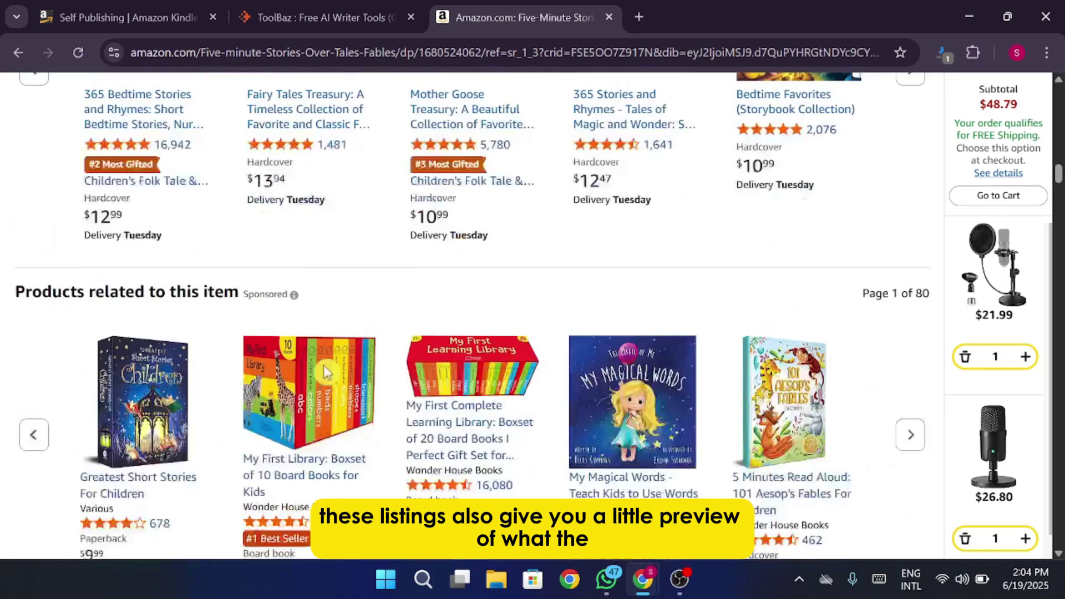
pyautogui.scroll(7, 326, 368)
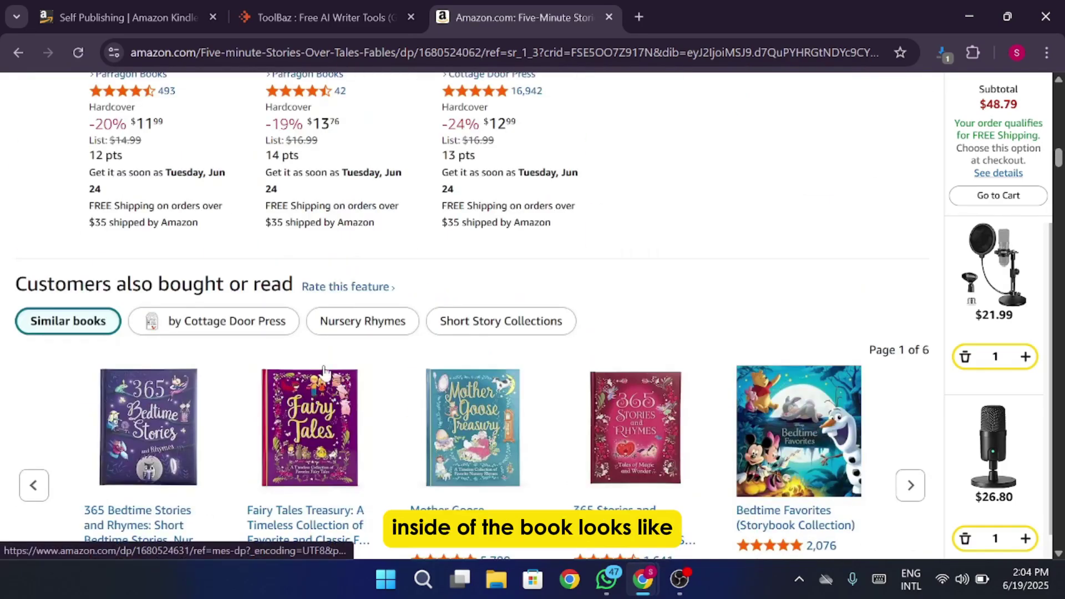
pyautogui.scroll(-3, 325, 369)
pyautogui.scroll(12, 325, 372)
pyautogui.scroll(12, 325, 373)
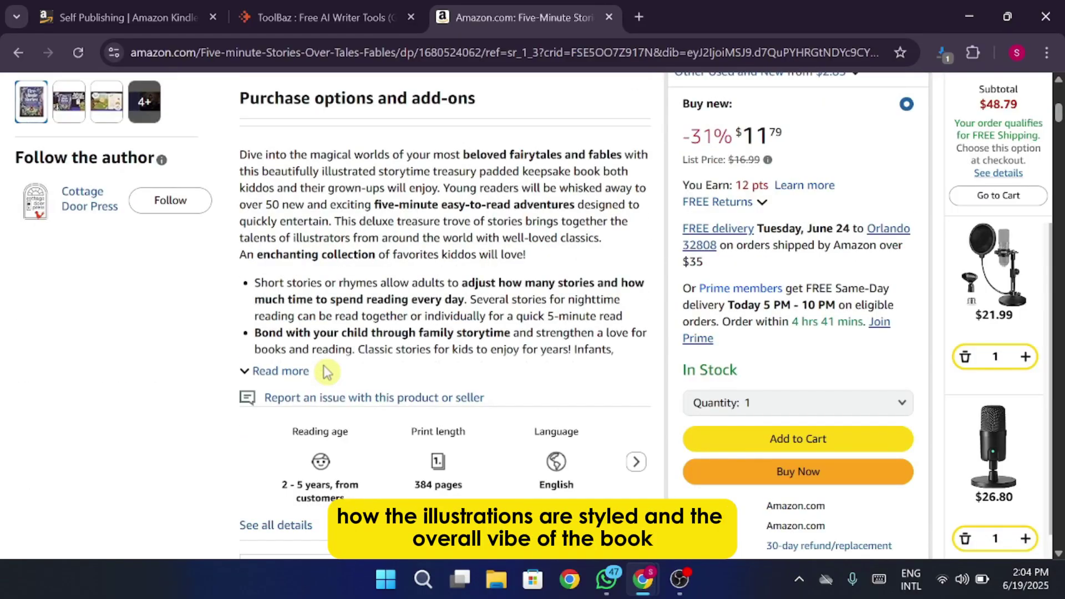
# Expand the Five-Minute Stories description with Read more, highlighting the 5-minute read and 365 Treasury lines.
pyautogui.moveTo(506, 316); pyautogui.dragTo(333, 380)
pyautogui.click(283, 371)
pyautogui.scroll(-2, 286, 374)
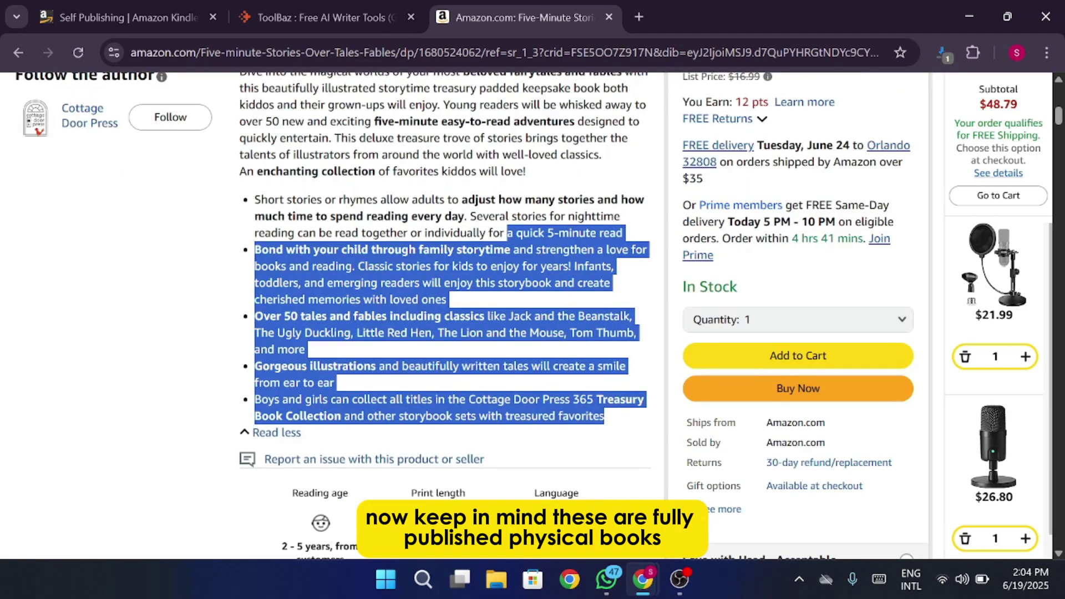
pyautogui.moveTo(564, 400); pyautogui.dragTo(613, 400)
pyautogui.scroll(5, 526, 333)
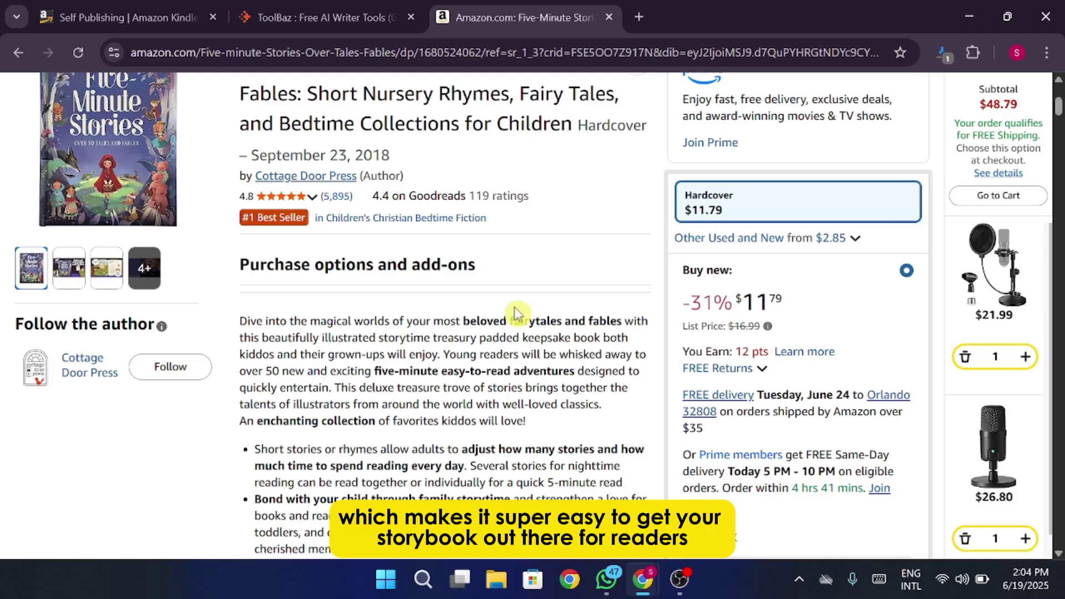
pyautogui.scroll(3, 517, 312)
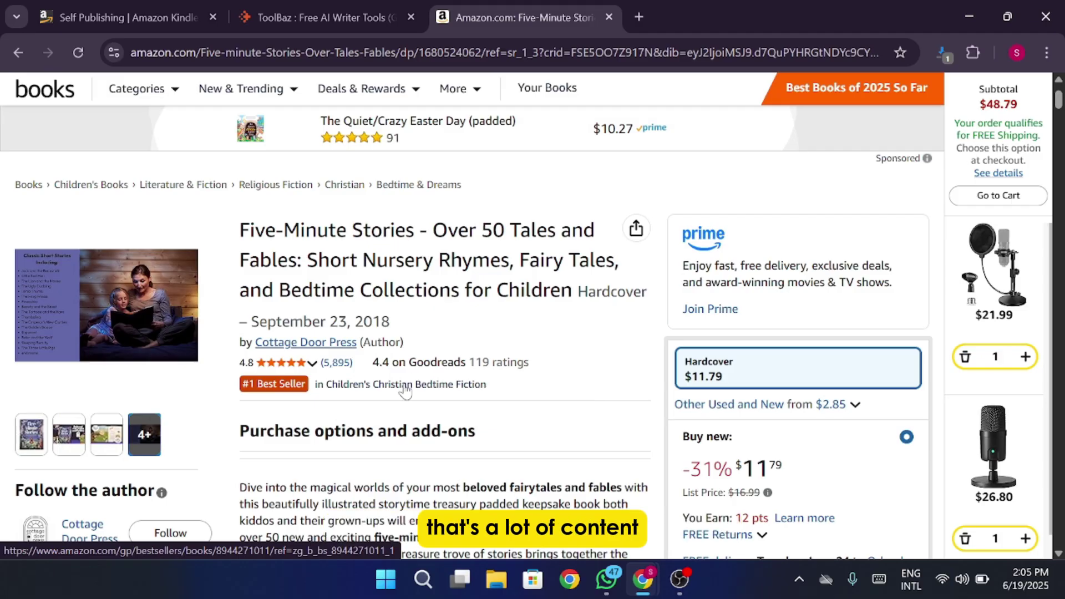
pyautogui.scroll(-7, 411, 383)
pyautogui.scroll(-2, 403, 390)
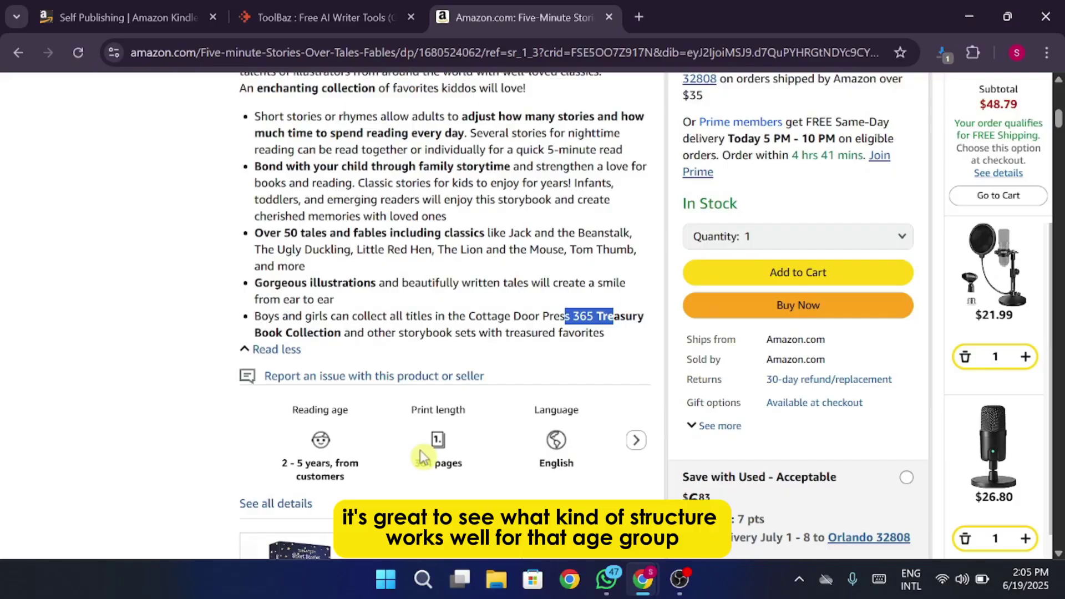
pyautogui.moveTo(408, 467); pyautogui.dragTo(461, 466)
pyautogui.scroll(8, 522, 364)
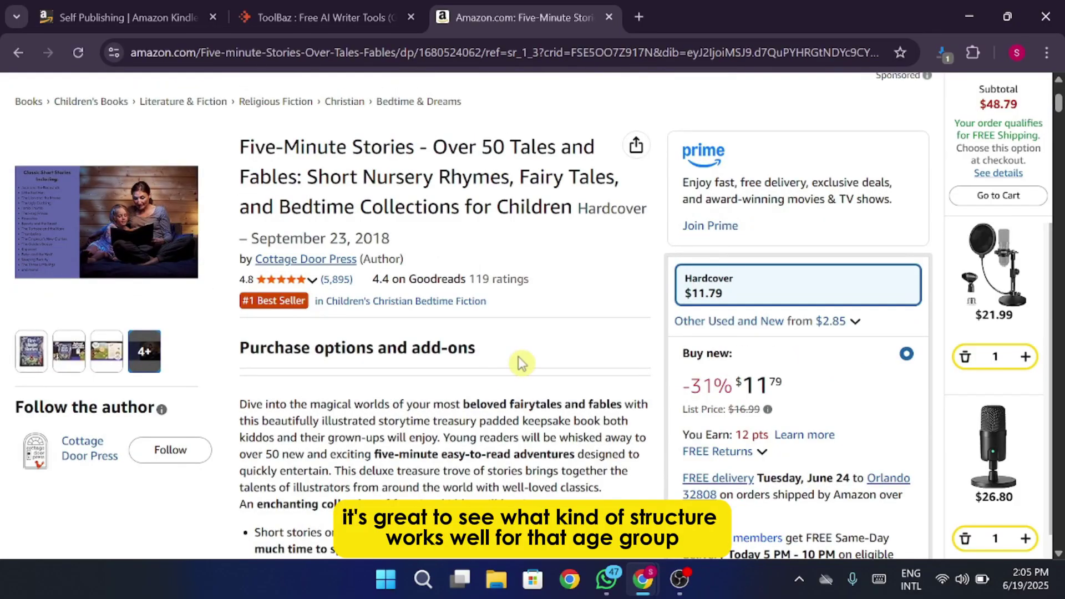
pyautogui.scroll(-9, 522, 364)
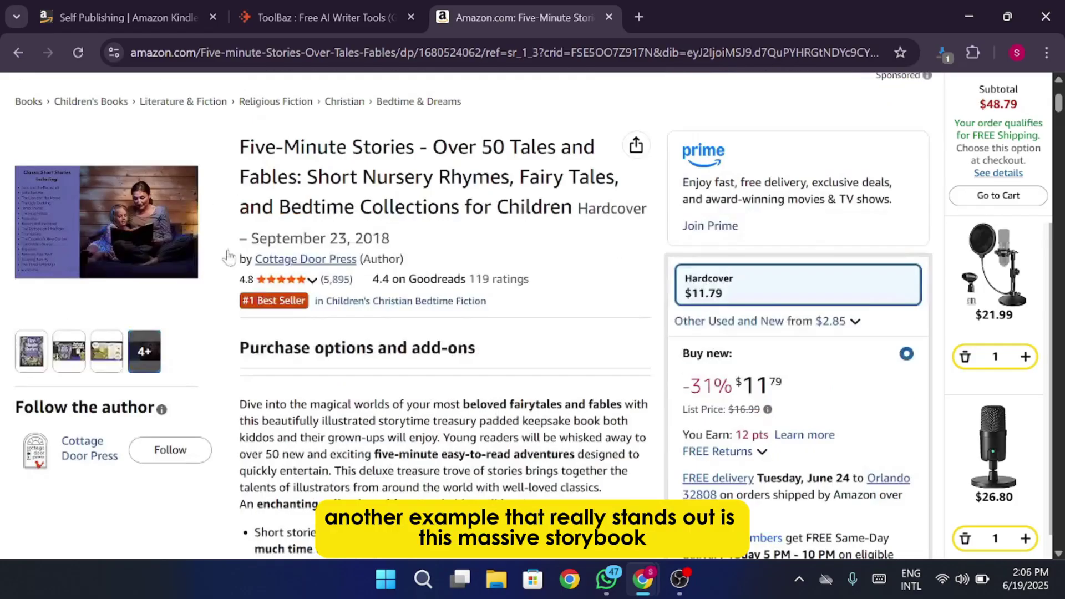
# Go back to the search results and open the 365 Bedtime Stories and Rhymes listing.
pyautogui.click(18, 52)
pyautogui.scroll(-3, 432, 329)
pyautogui.scroll(-3, 432, 329)
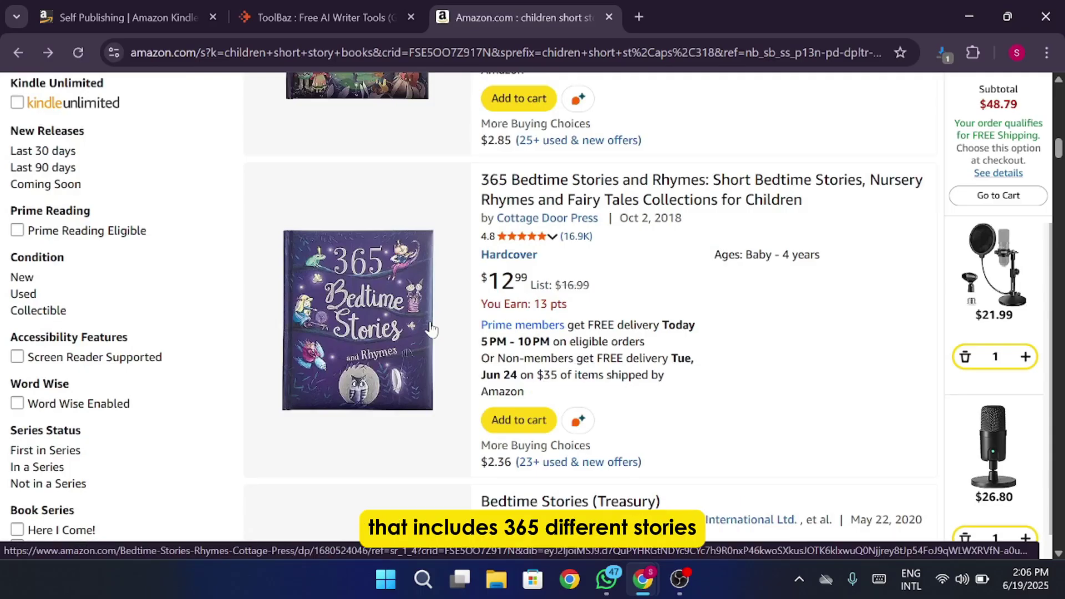
pyautogui.scroll(-3, 432, 329)
pyautogui.scroll(2, 433, 328)
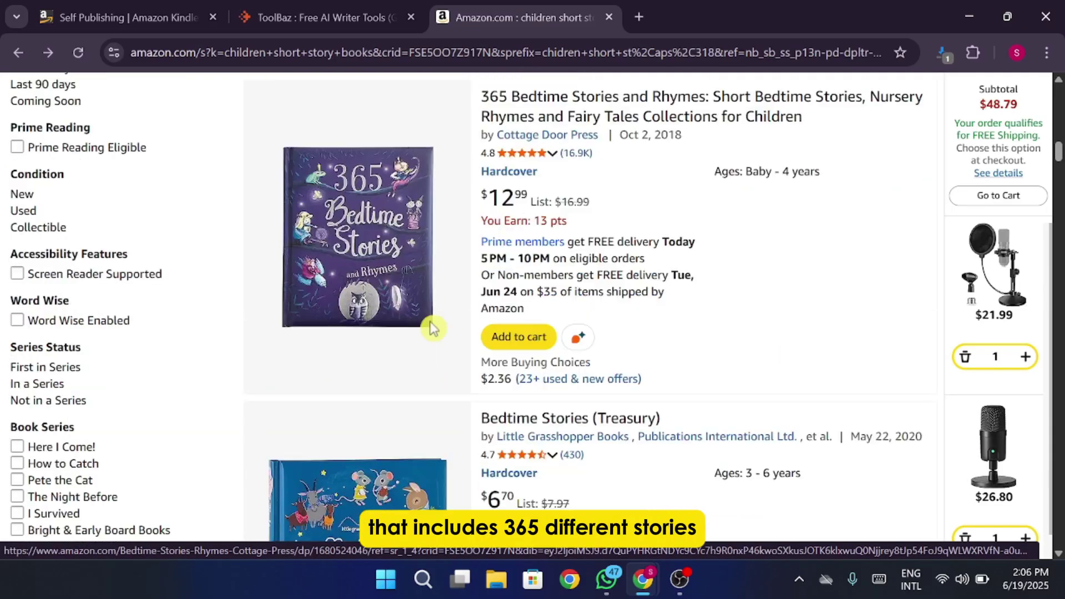
pyautogui.click(373, 247)
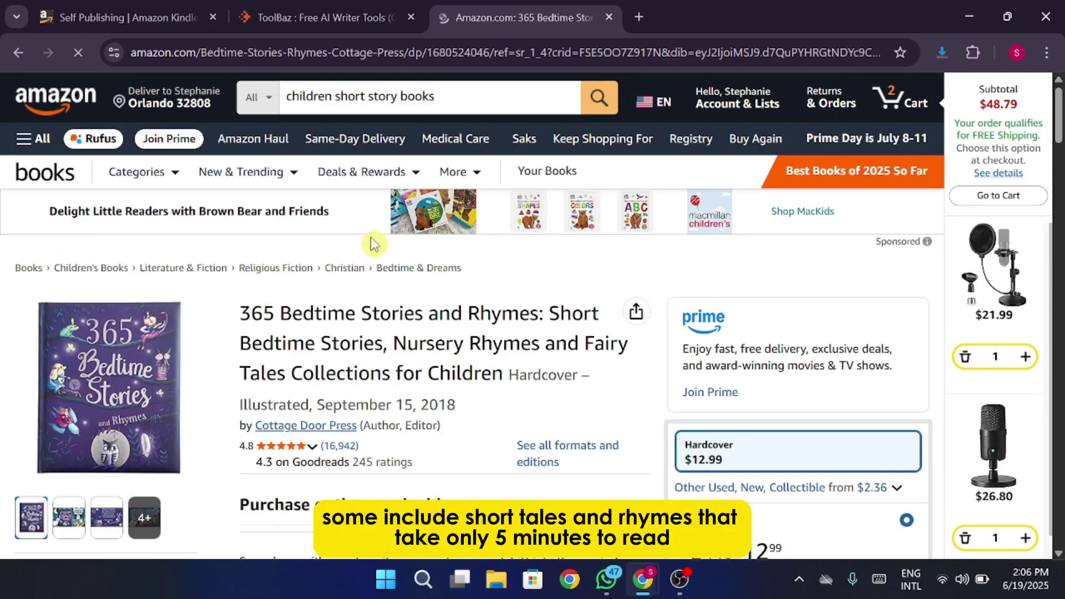
# Expand the 365 Bedtime Stories full description and extra book details.
pyautogui.scroll(-3, 388, 272)
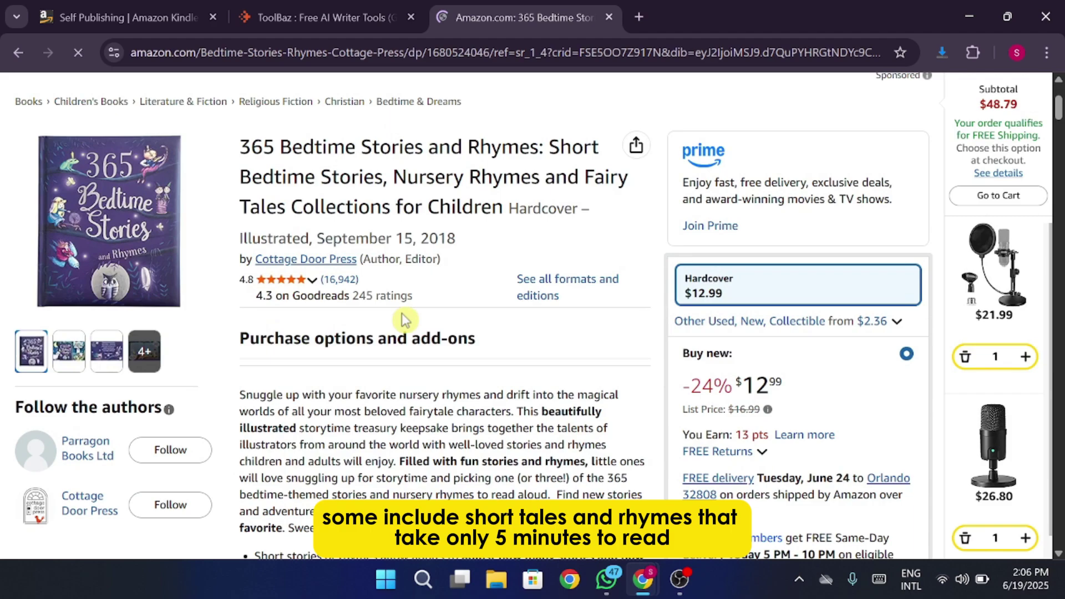
pyautogui.scroll(-4, 405, 320)
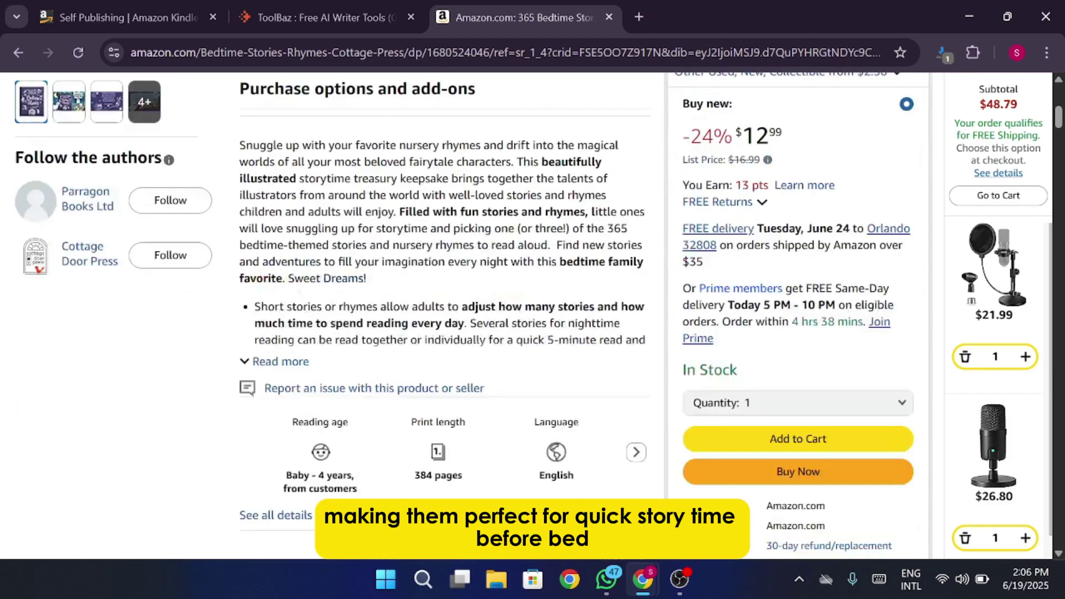
pyautogui.scroll(-3, 405, 320)
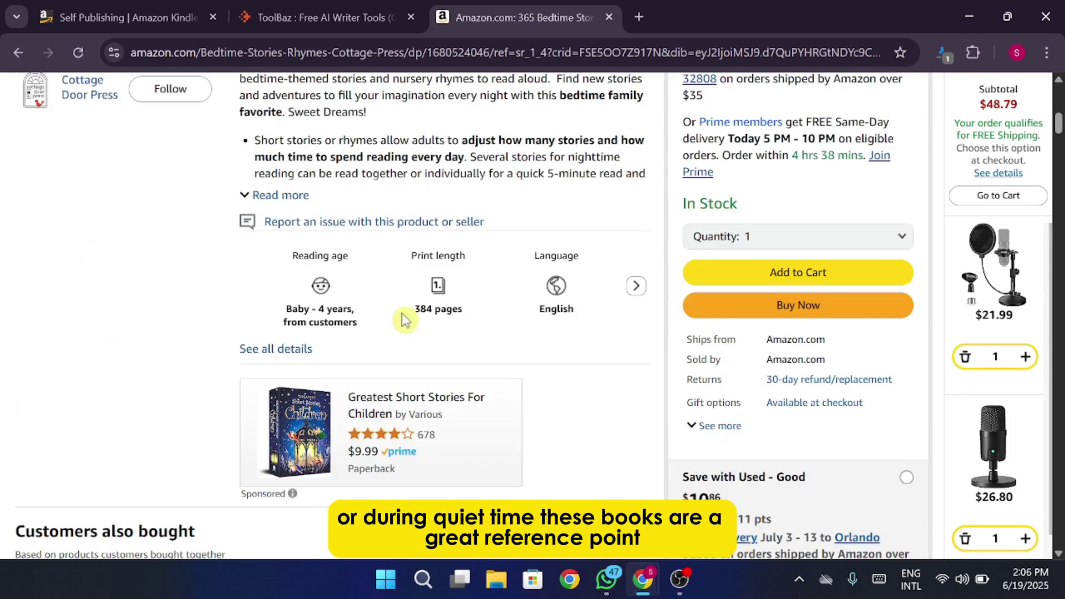
pyautogui.scroll(-4, 404, 320)
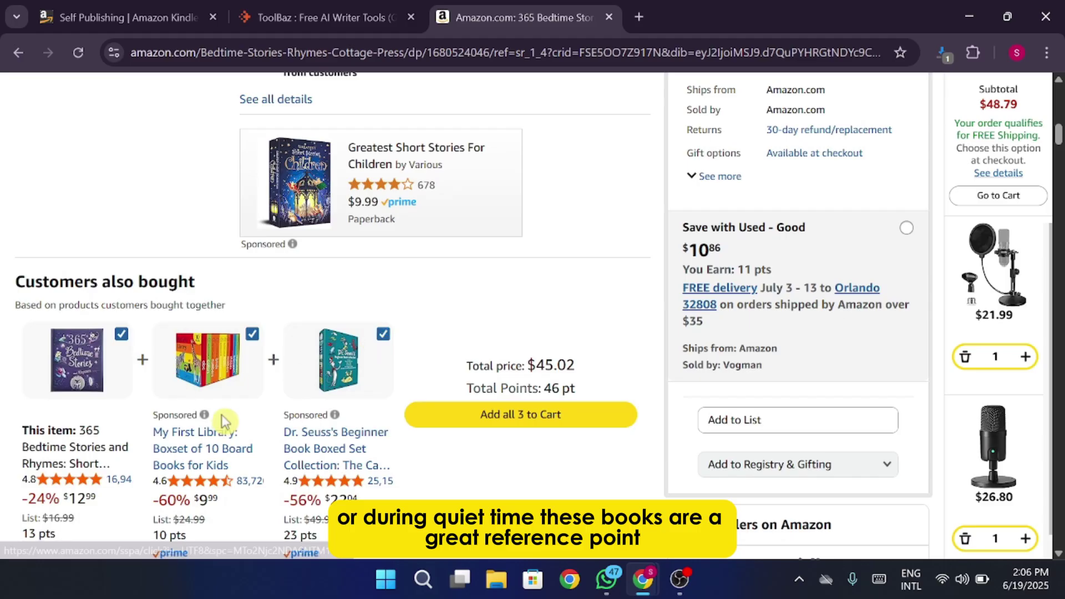
pyautogui.scroll(5, 224, 422)
pyautogui.scroll(4, 225, 422)
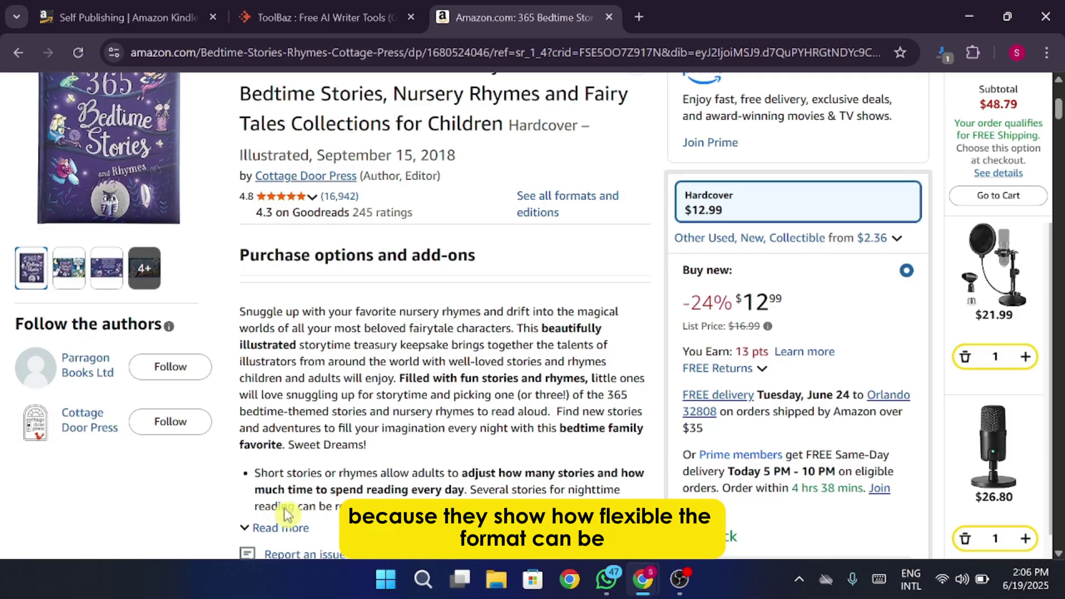
pyautogui.click(280, 527)
pyautogui.scroll(-3, 280, 527)
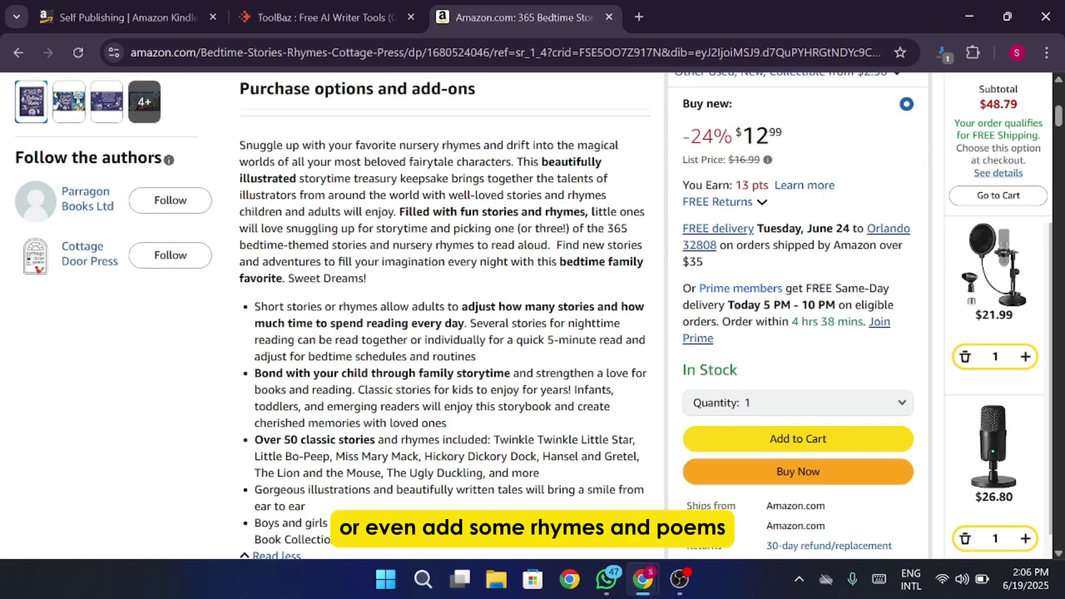
pyautogui.scroll(-5, 398, 427)
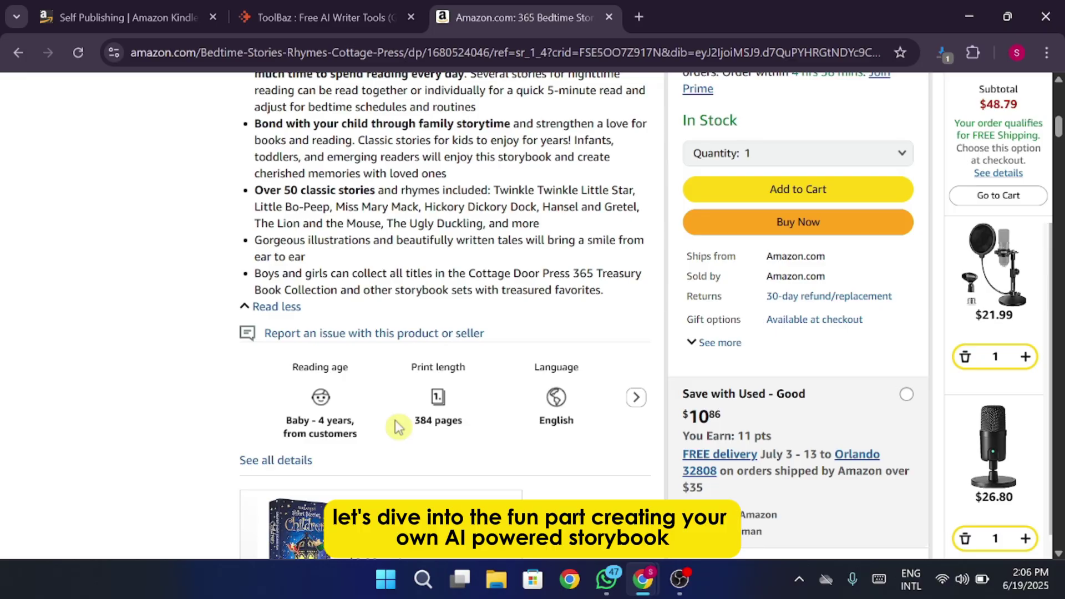
pyautogui.click(635, 396)
pyautogui.scroll(3, 620, 311)
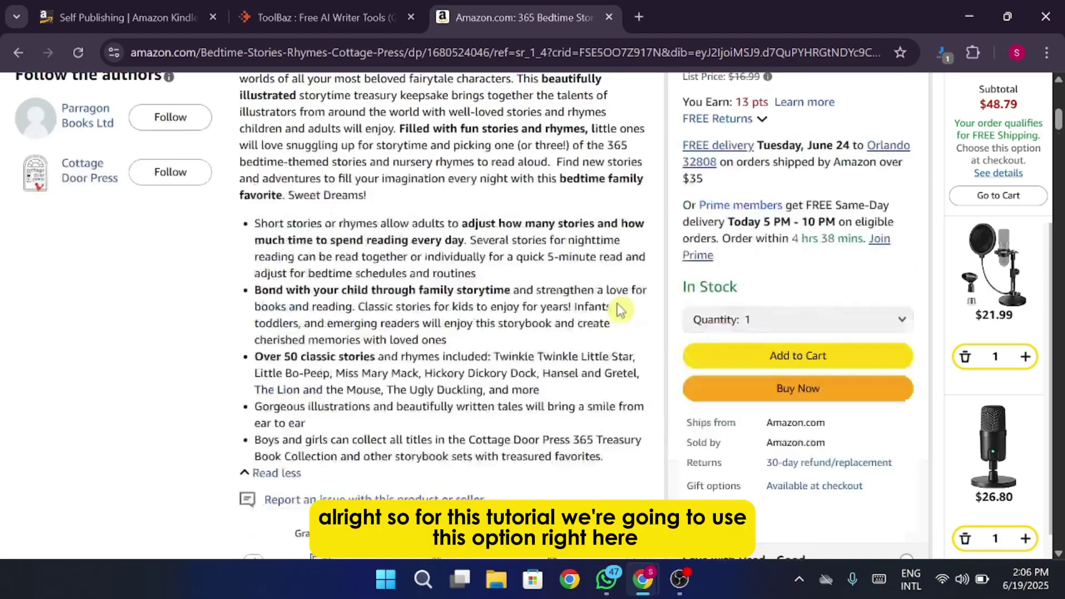
pyautogui.scroll(15, 620, 311)
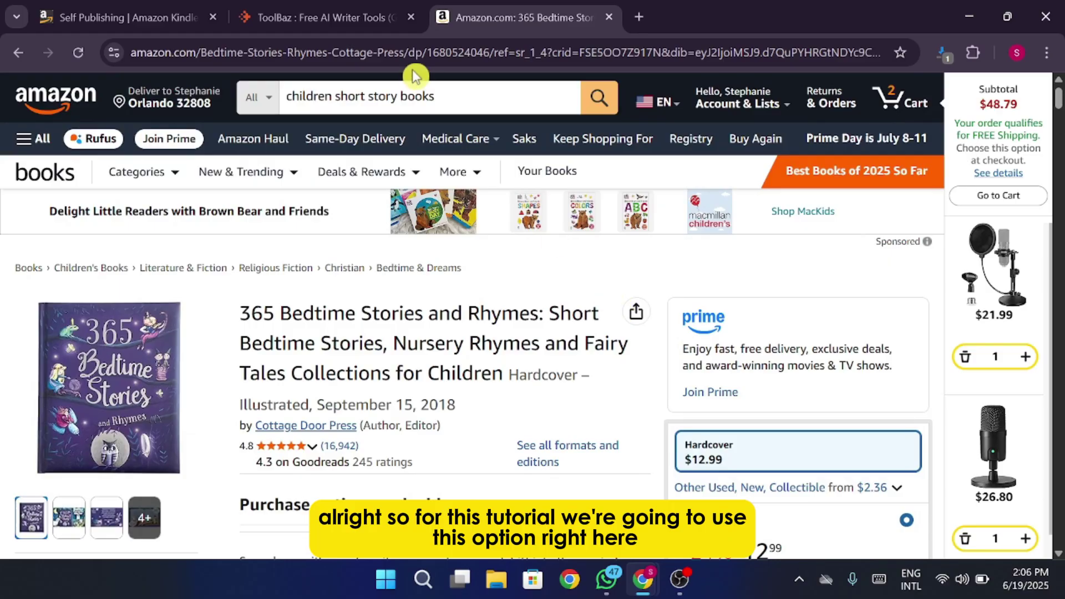
# From ToolBaz's Story & Book Writer Tools section, open the Story Generator card.
pyautogui.click(343, 22)
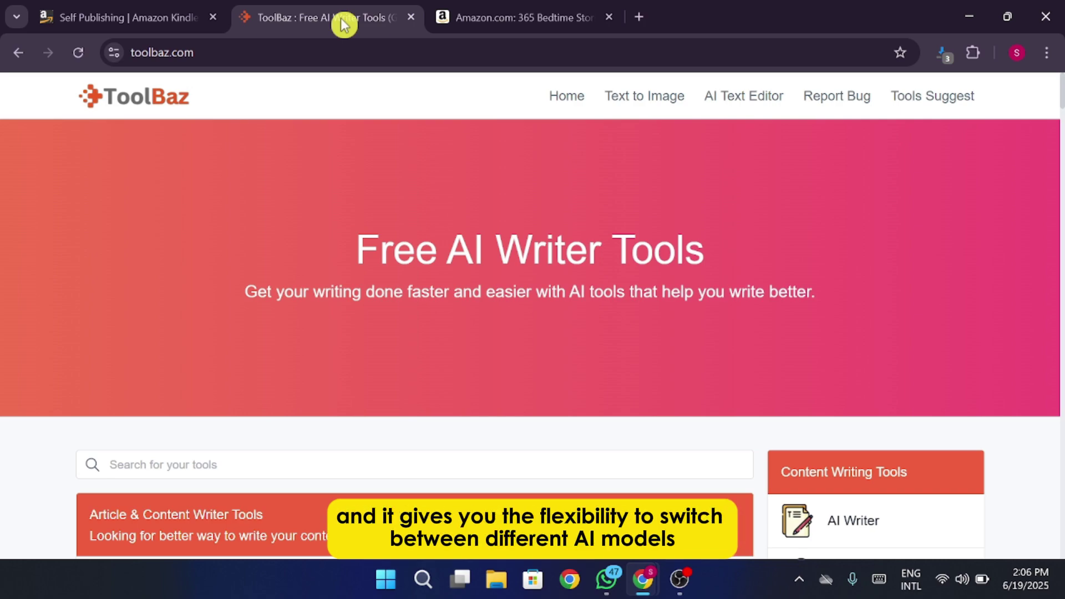
pyautogui.scroll(-3, 505, 211)
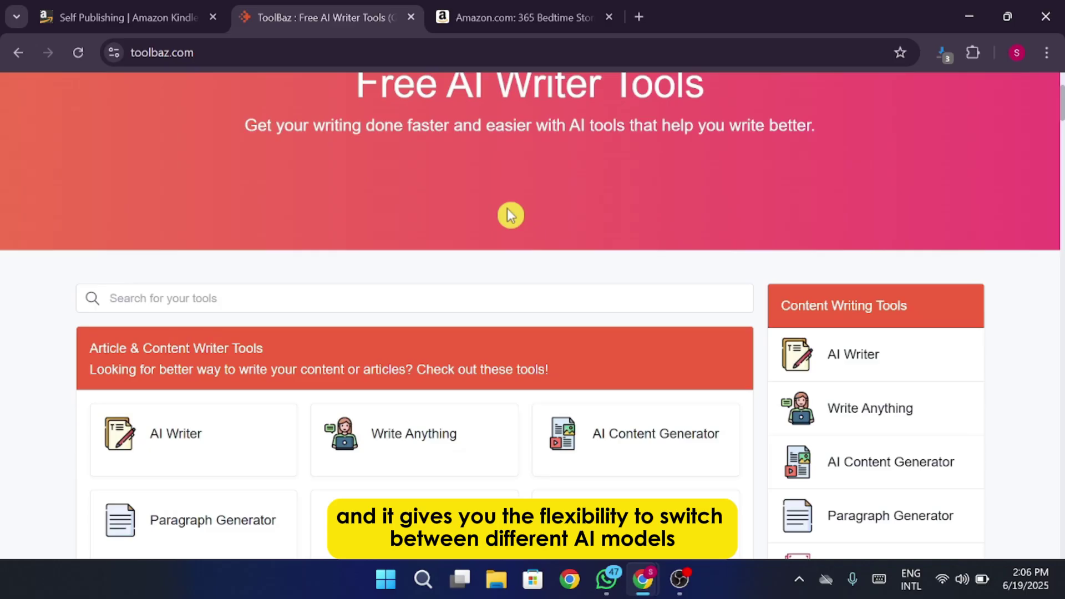
pyautogui.scroll(-2, 507, 214)
pyautogui.scroll(-3, 508, 216)
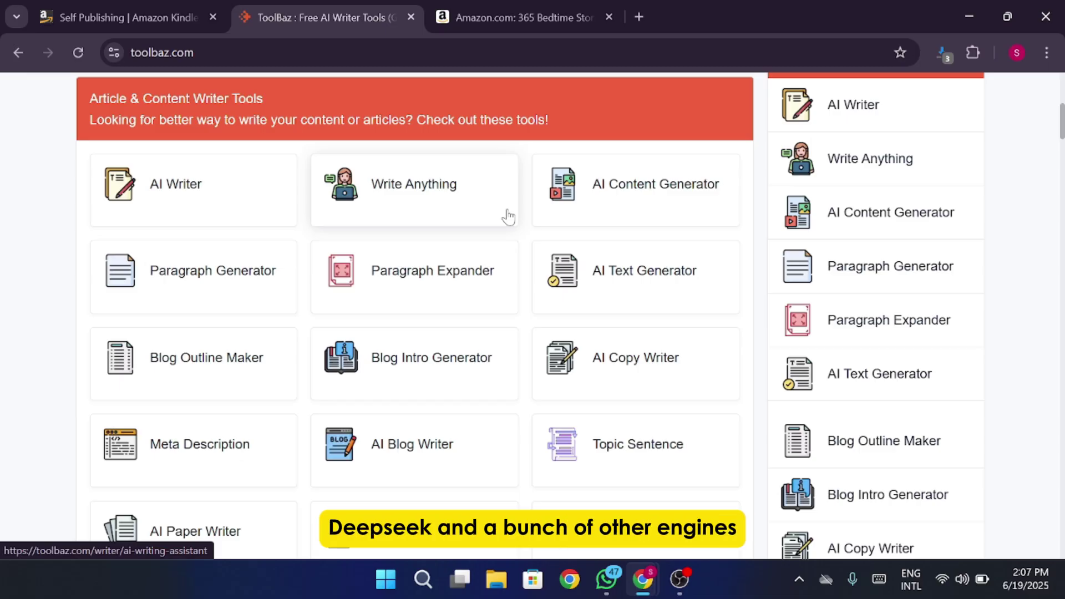
pyautogui.scroll(-15, 508, 217)
pyautogui.scroll(1, 509, 217)
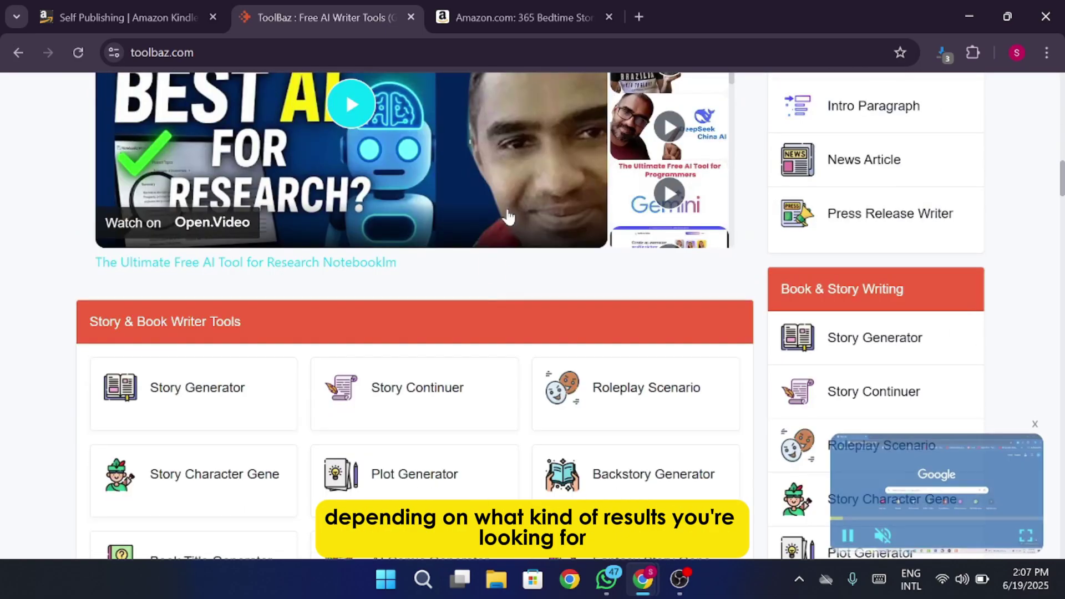
pyautogui.click(261, 399)
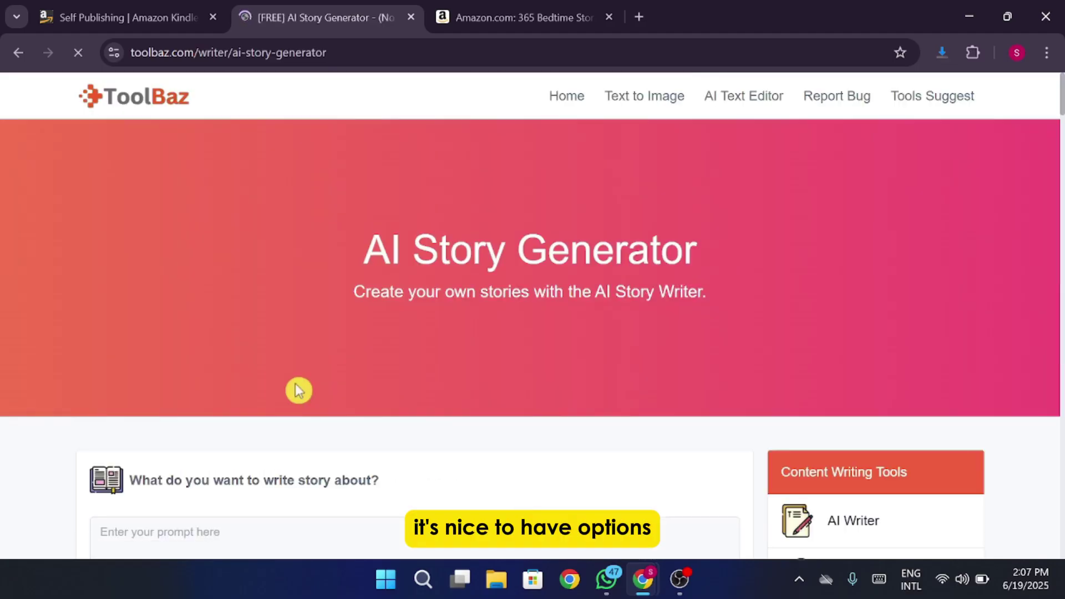
pyautogui.scroll(-3, 299, 390)
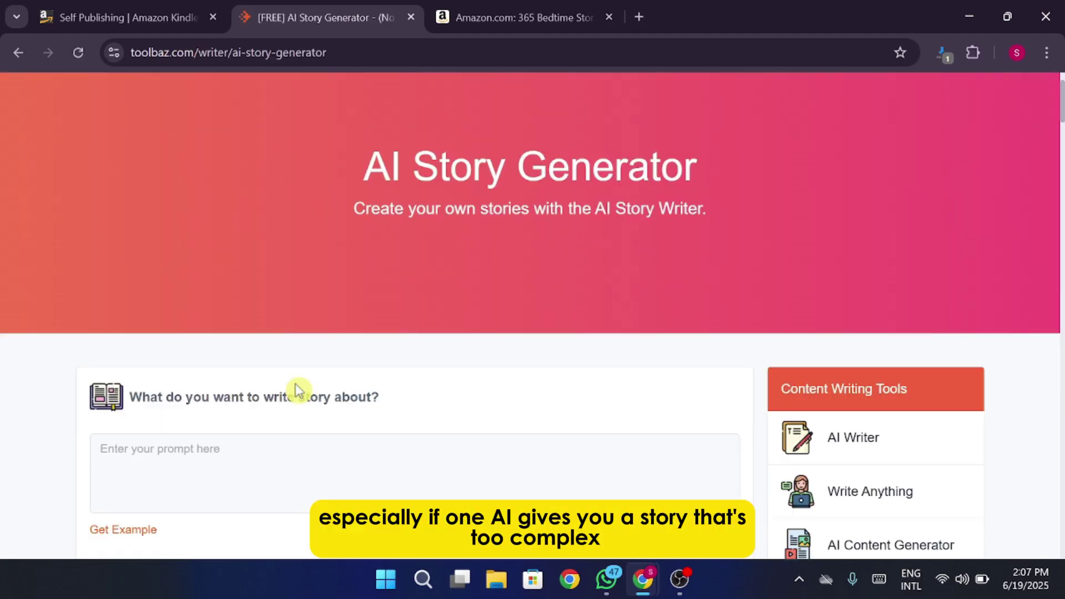
pyautogui.scroll(3, 298, 390)
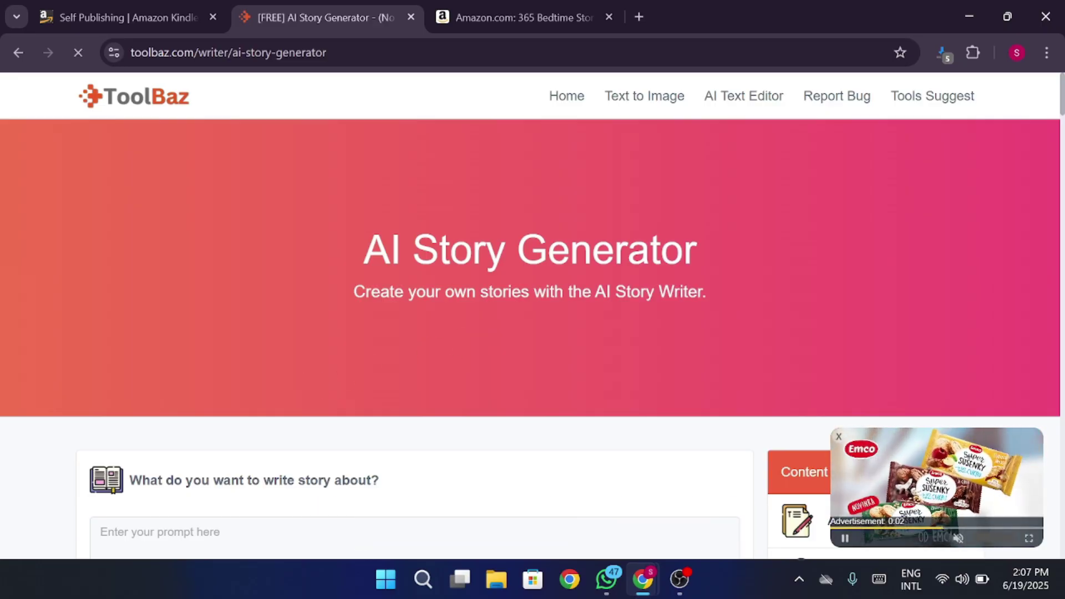
# Change the story generator's AI Model from Gemini-2.0-Flash to GPT-4o (latest).
pyautogui.scroll(-4, 530, 311)
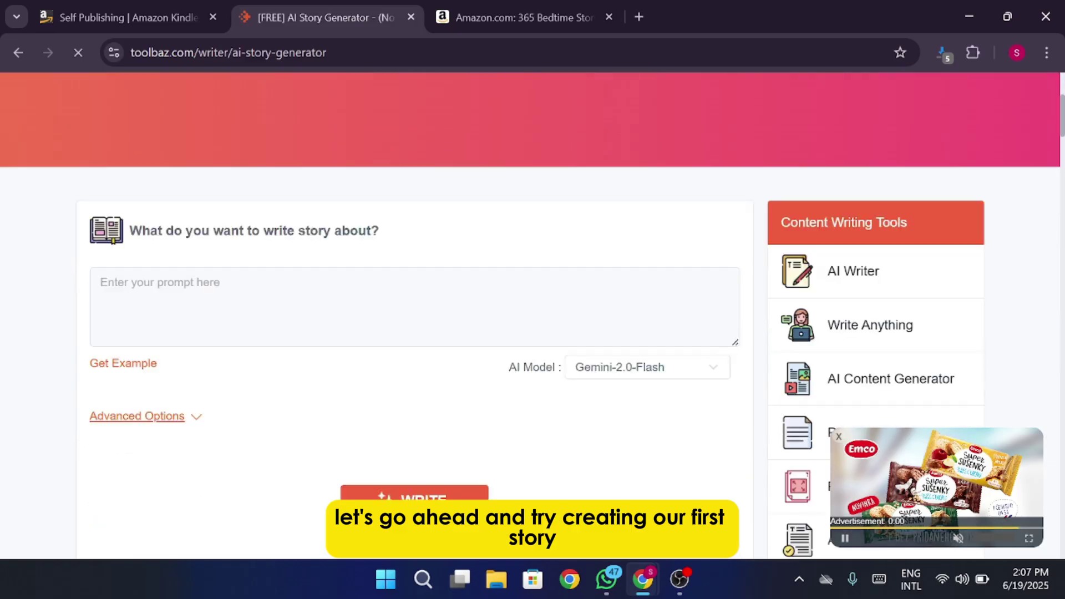
pyautogui.click(696, 381)
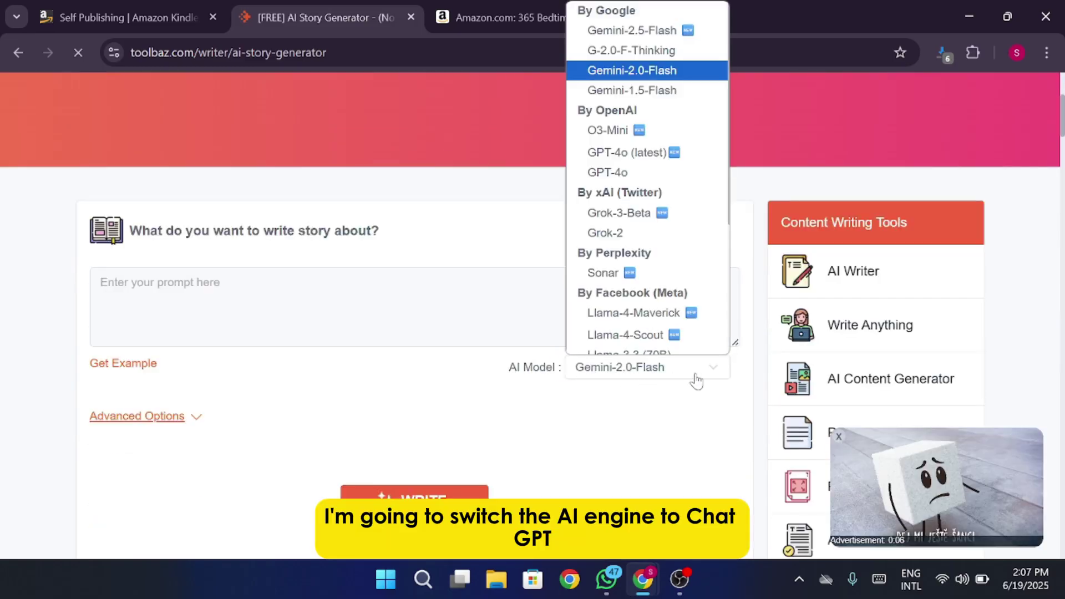
pyautogui.scroll(-1, 677, 269)
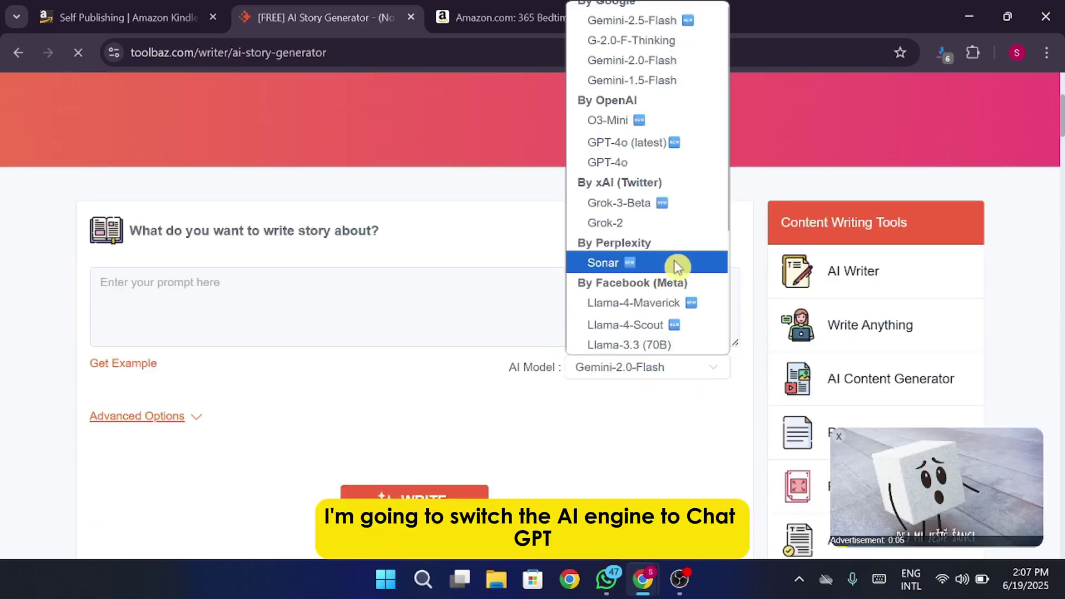
pyautogui.click(646, 142)
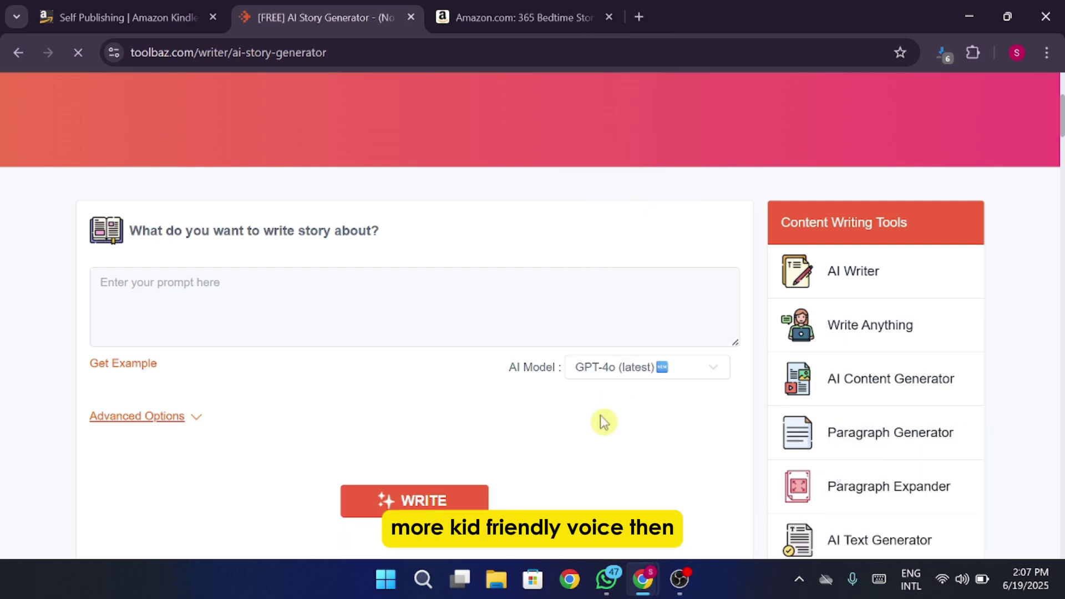
# Open Advanced Options and set Story Length to Medium (600 - 900 words) and Genre to Fiction.
pyautogui.click(194, 418)
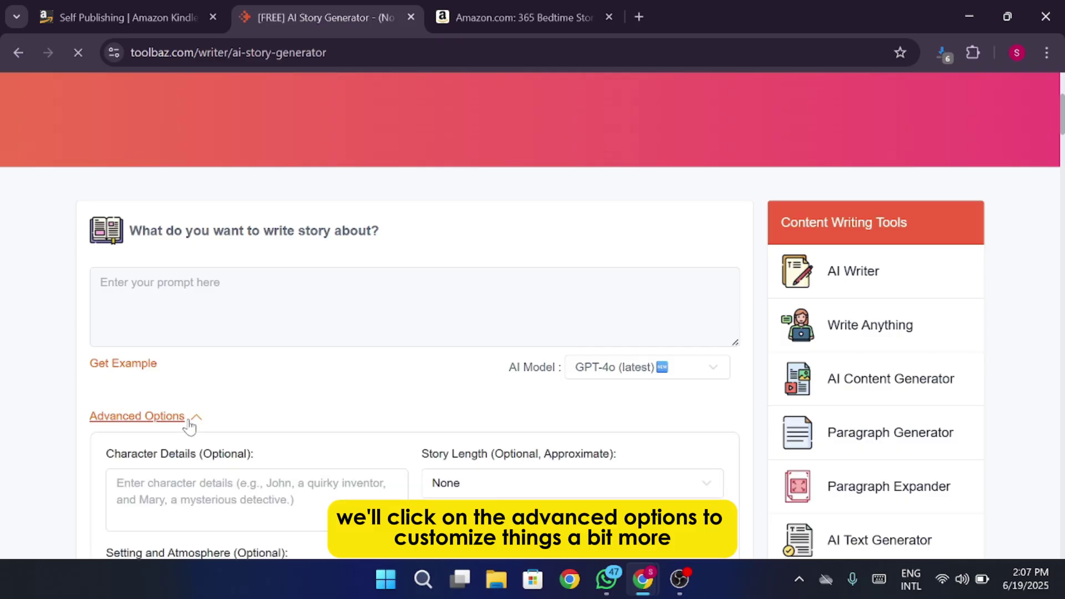
pyautogui.scroll(-4, 344, 388)
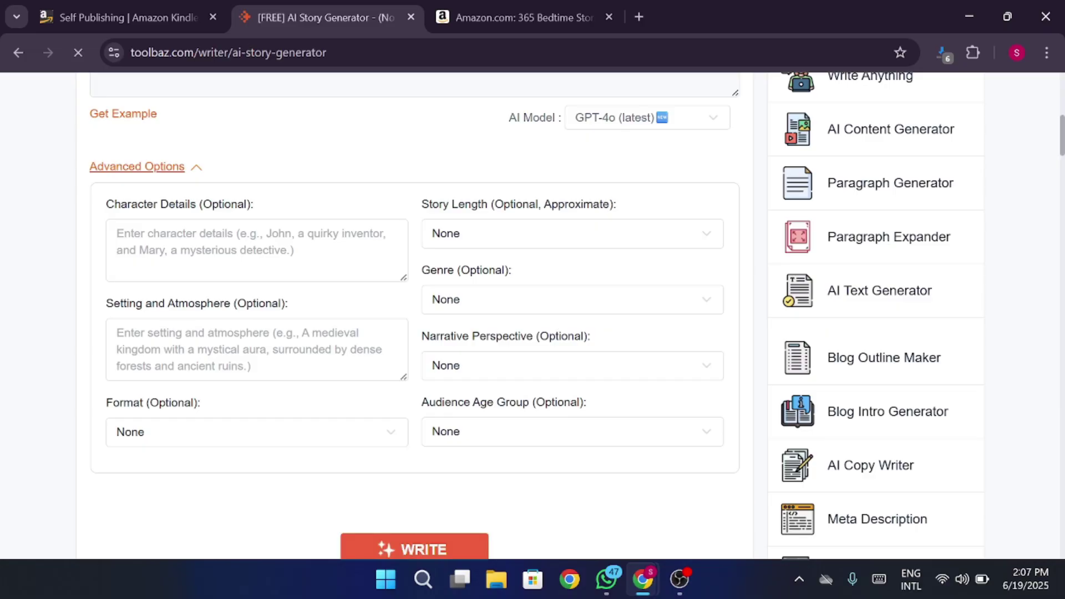
pyautogui.click(505, 243)
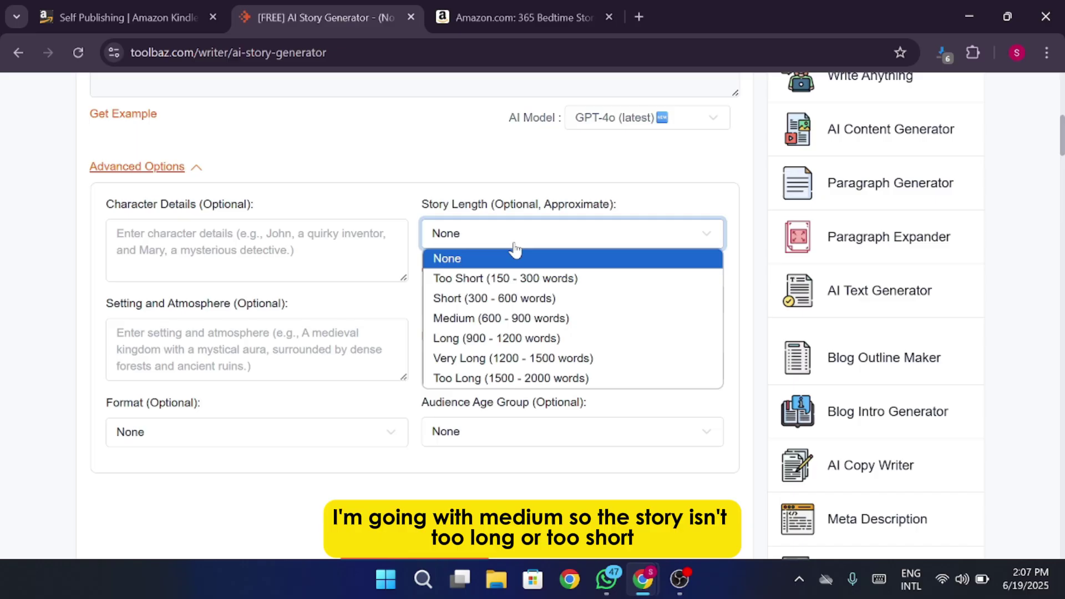
pyautogui.click(593, 330)
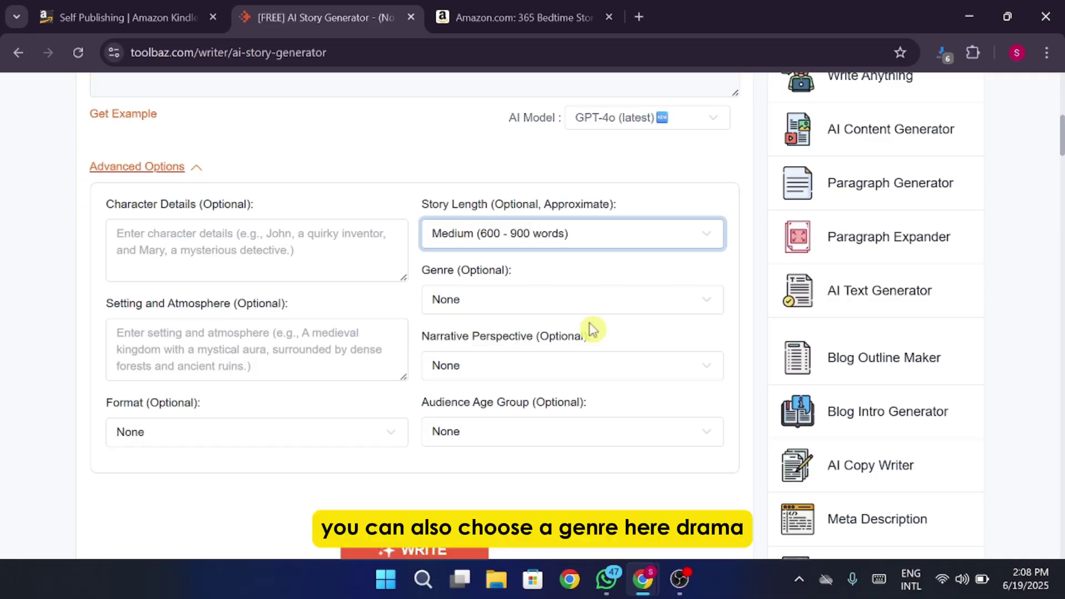
pyautogui.click(559, 313)
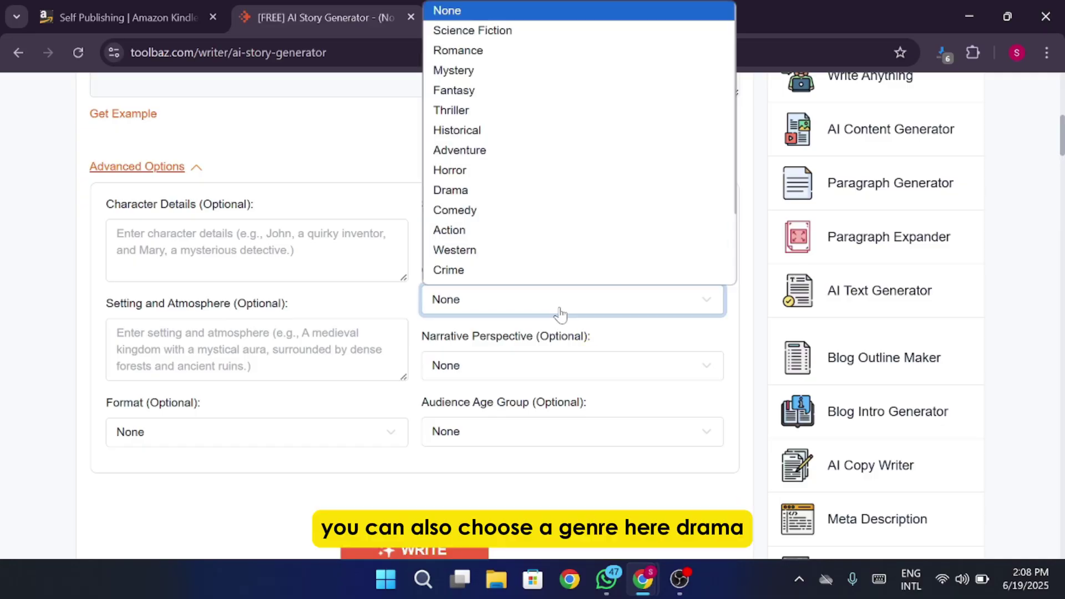
pyautogui.scroll(-1, 557, 183)
pyautogui.scroll(-2, 553, 122)
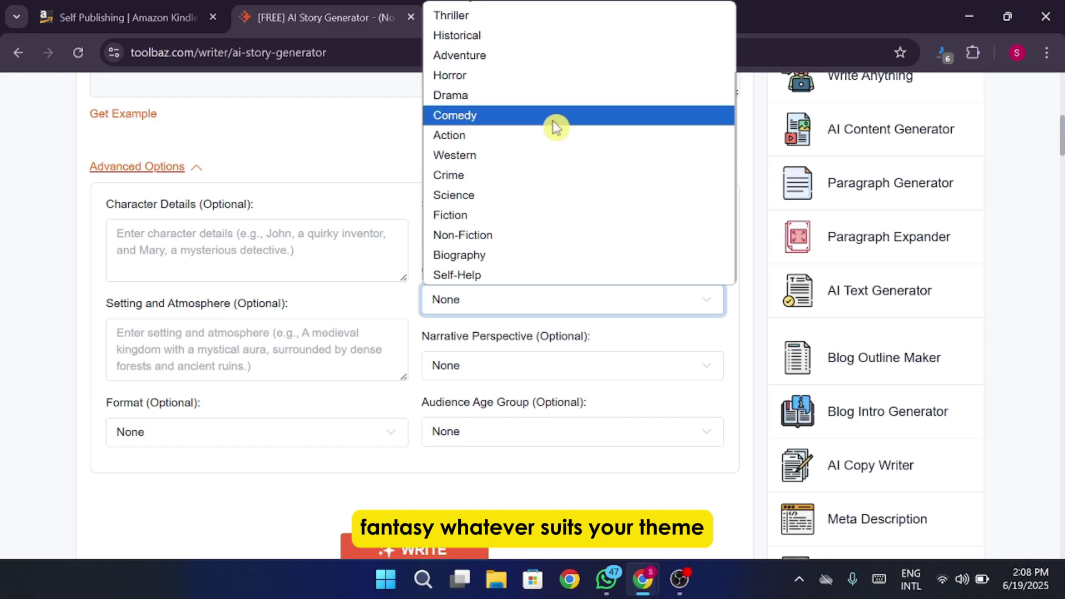
pyautogui.scroll(3, 534, 222)
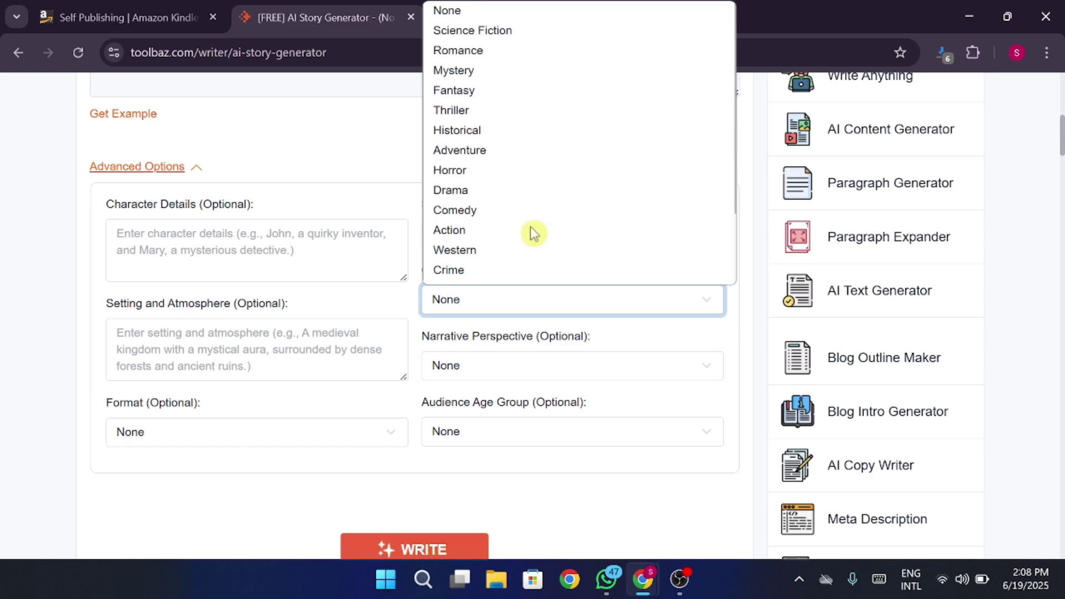
pyautogui.scroll(-2, 479, 99)
pyautogui.scroll(2, 476, 98)
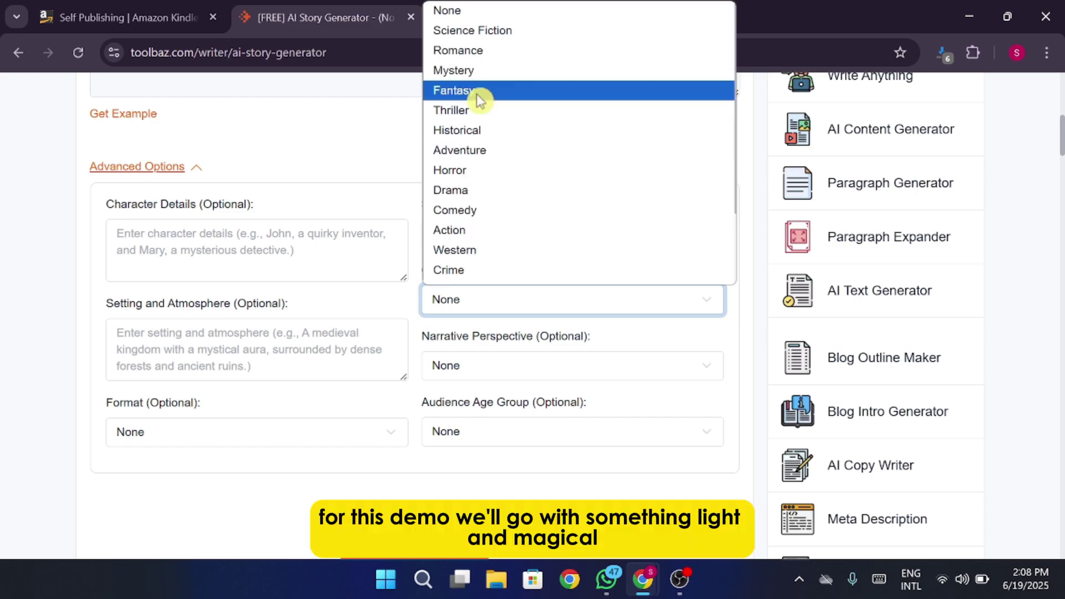
pyautogui.scroll(-2, 534, 230)
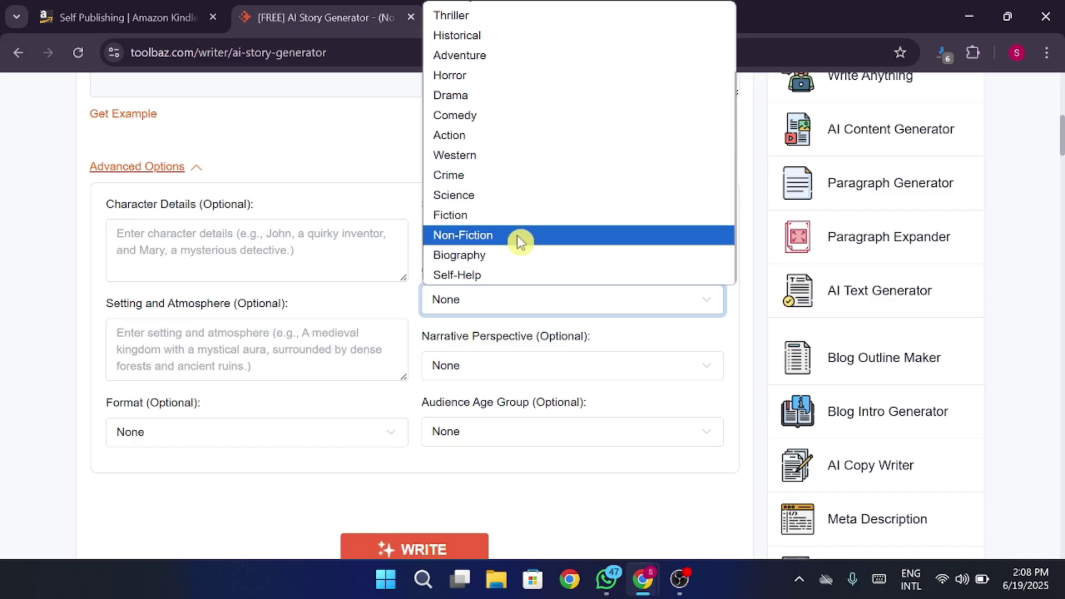
pyautogui.click(510, 221)
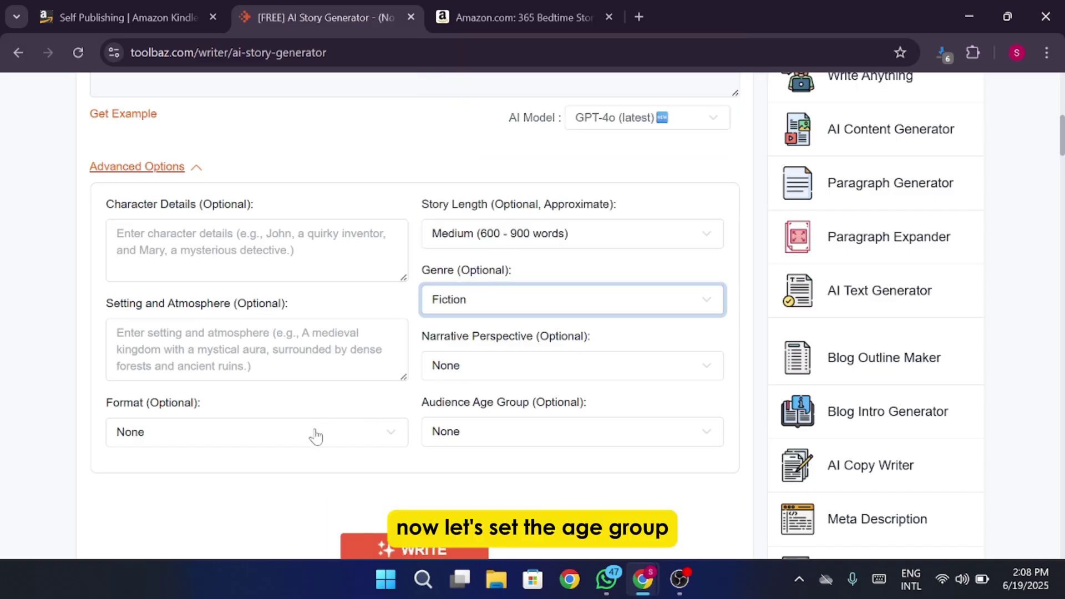
# Keep the audience age at 3-6 Years and set the story format to Fable.
pyautogui.click(511, 430)
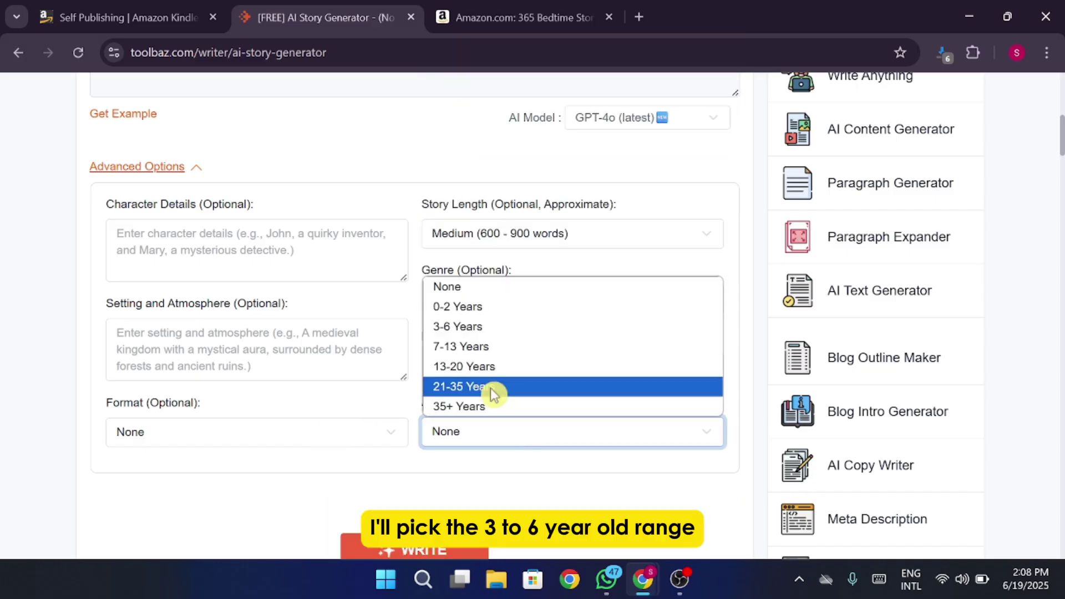
pyautogui.click(458, 333)
pyautogui.click(568, 440)
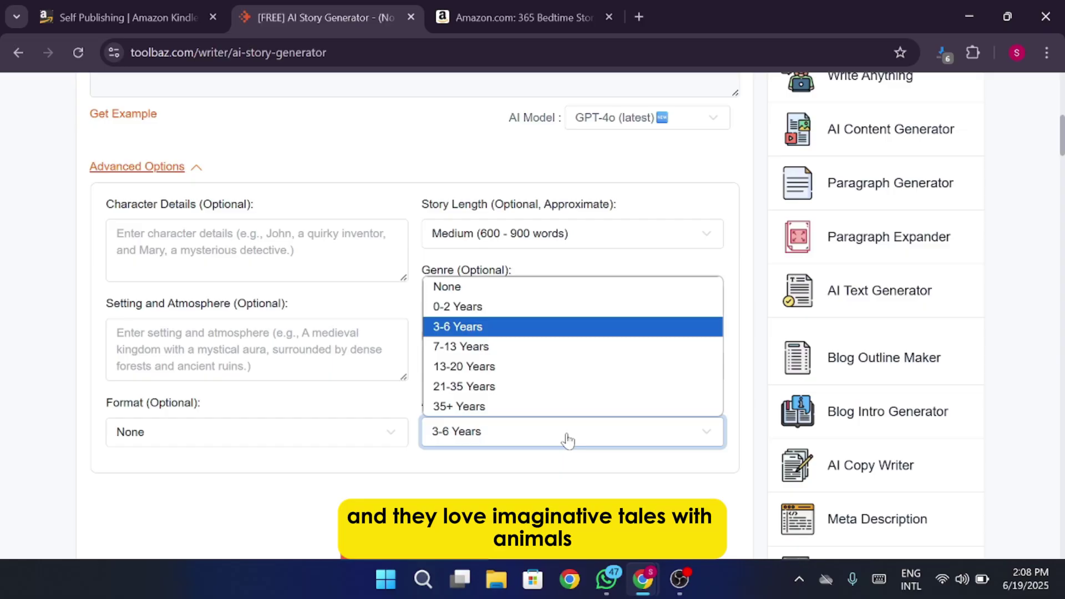
pyautogui.click(567, 440)
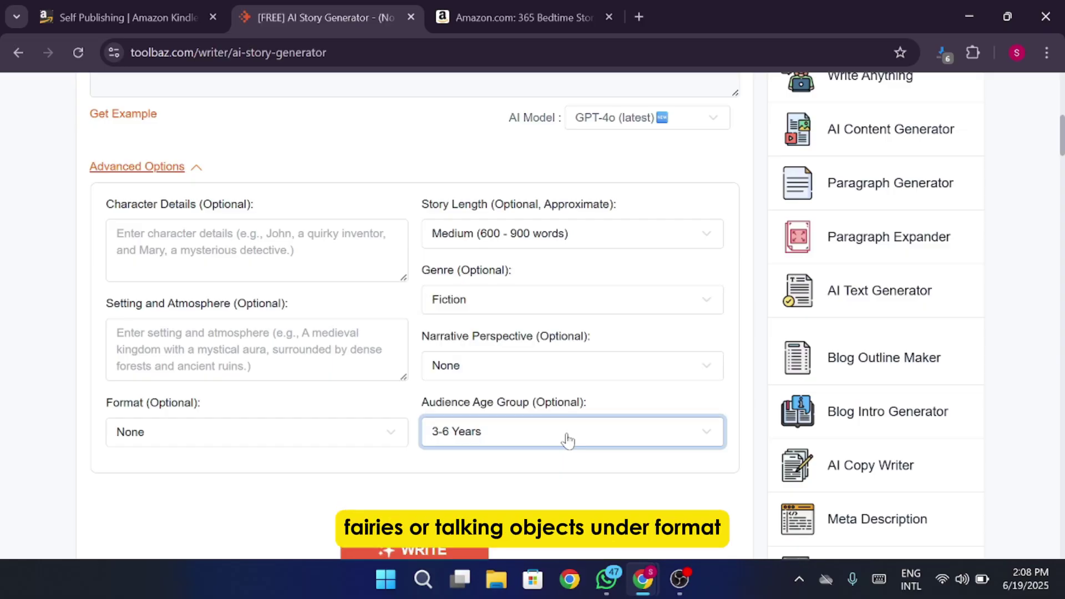
pyautogui.click(321, 443)
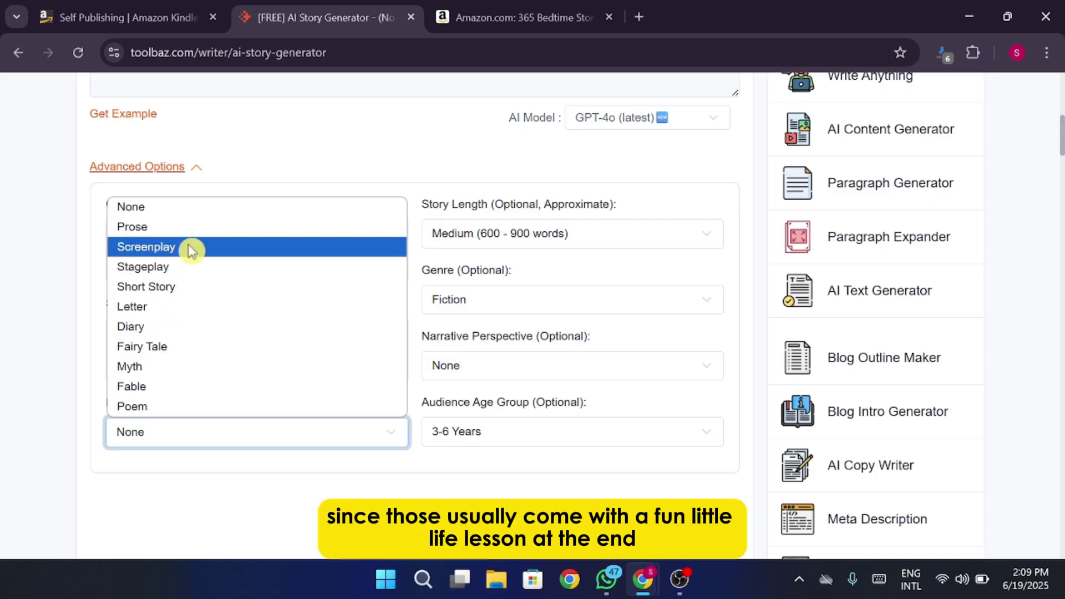
pyautogui.click(213, 388)
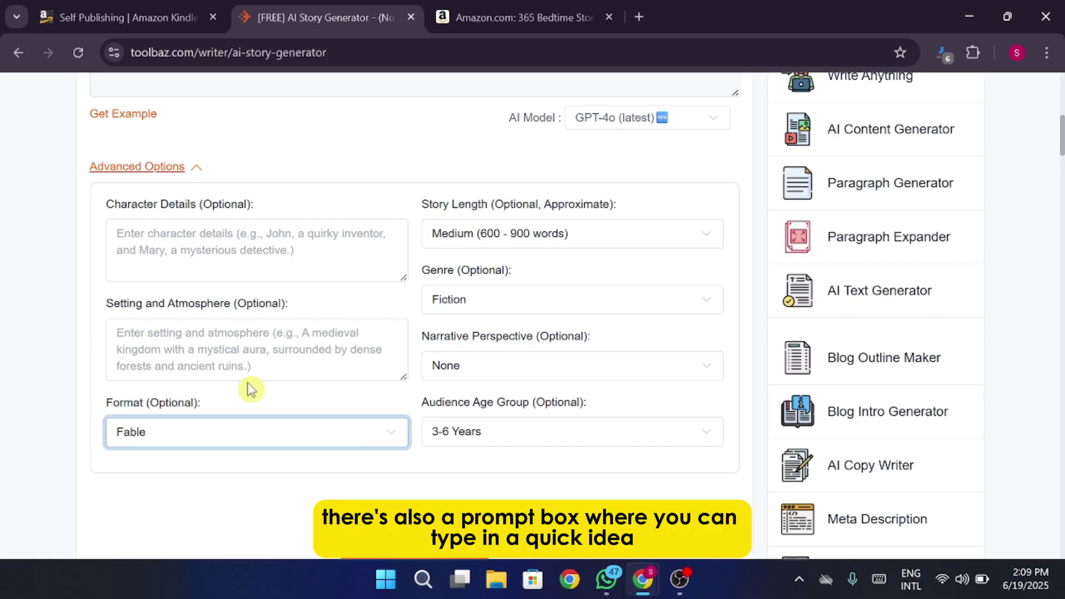
pyautogui.click(457, 301)
pyautogui.click(255, 349)
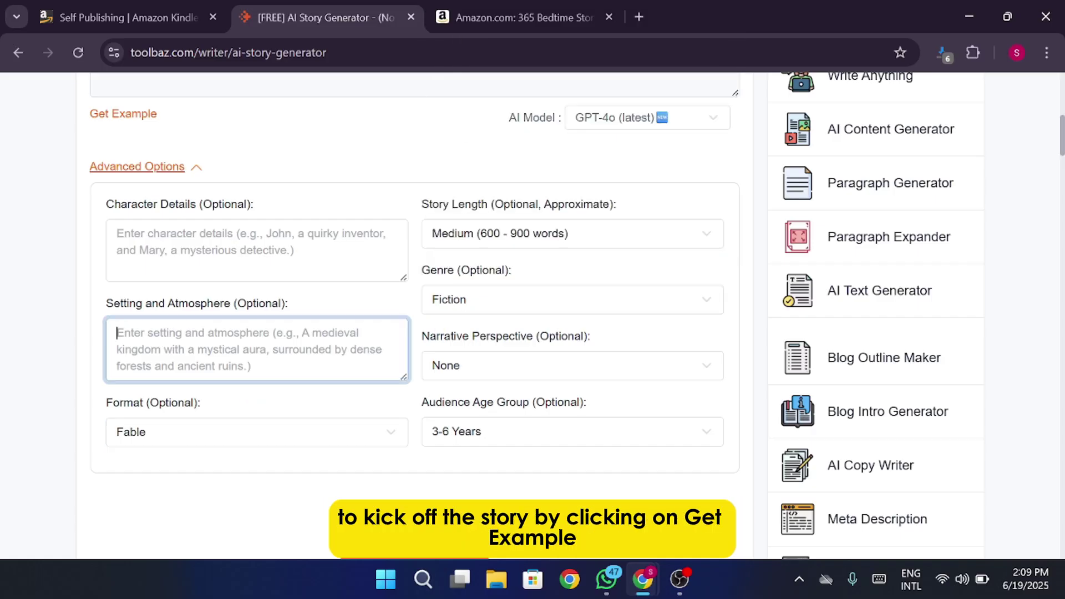
# Load a random example story prompt with Get Example.
pyautogui.scroll(3, 393, 278)
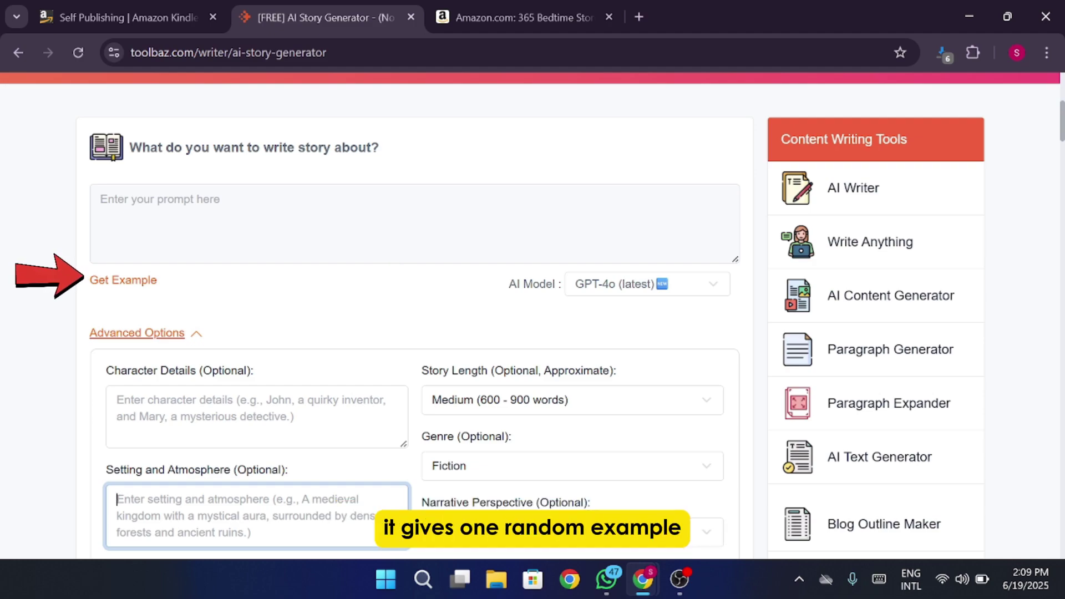
pyautogui.click(124, 285)
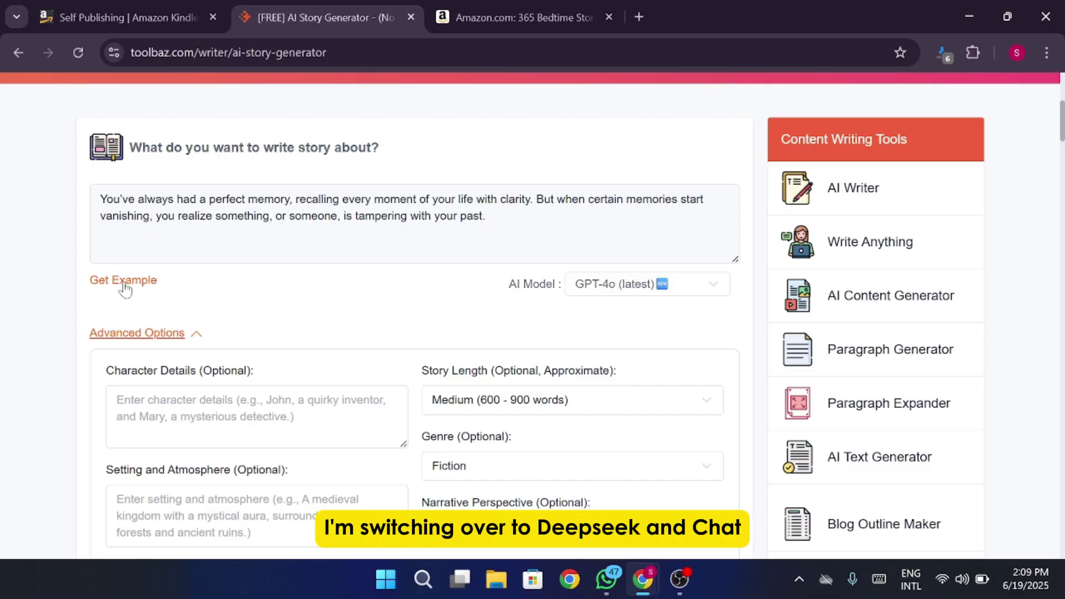
pyautogui.moveTo(487, 216); pyautogui.dragTo(79, 204)
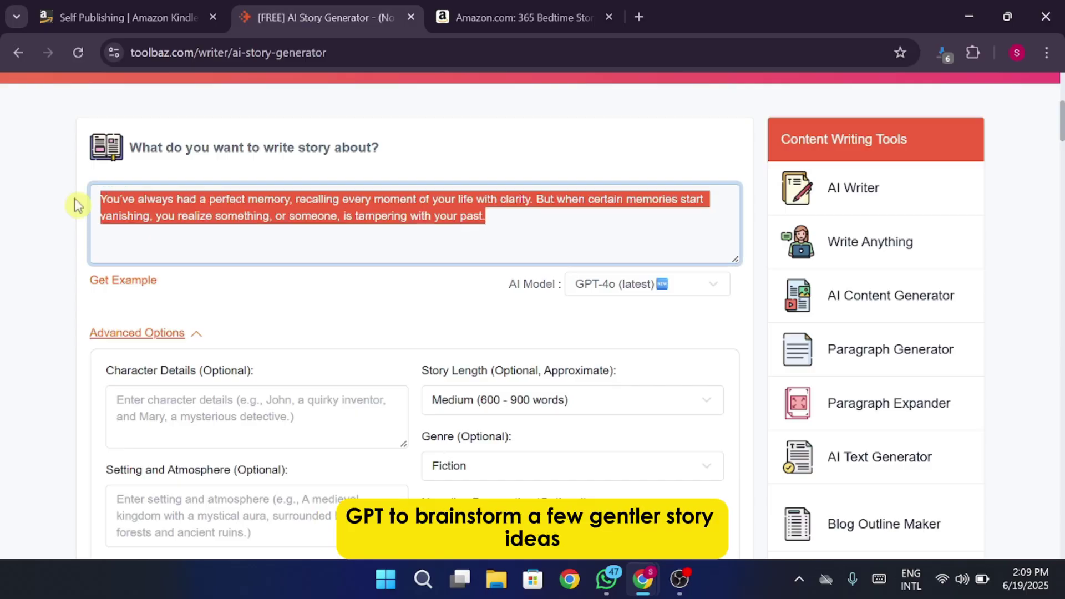
pyautogui.click(386, 306)
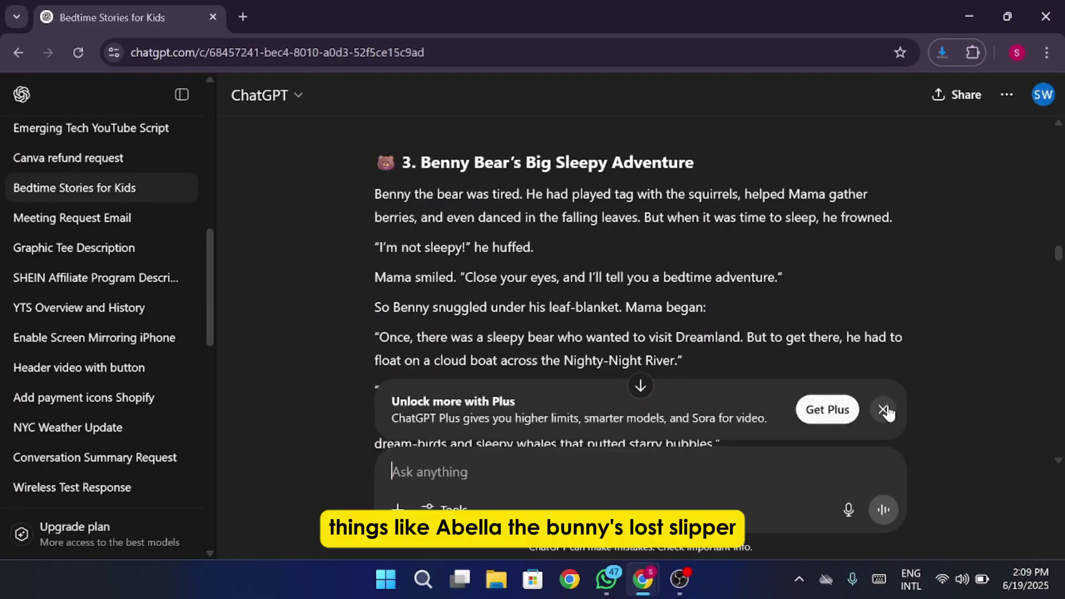
# Dismiss the ChatGPT Plus banner and scroll through the bedtime stories chat.
pyautogui.click(883, 409)
pyautogui.scroll(-5, 742, 290)
pyautogui.scroll(15, 710, 278)
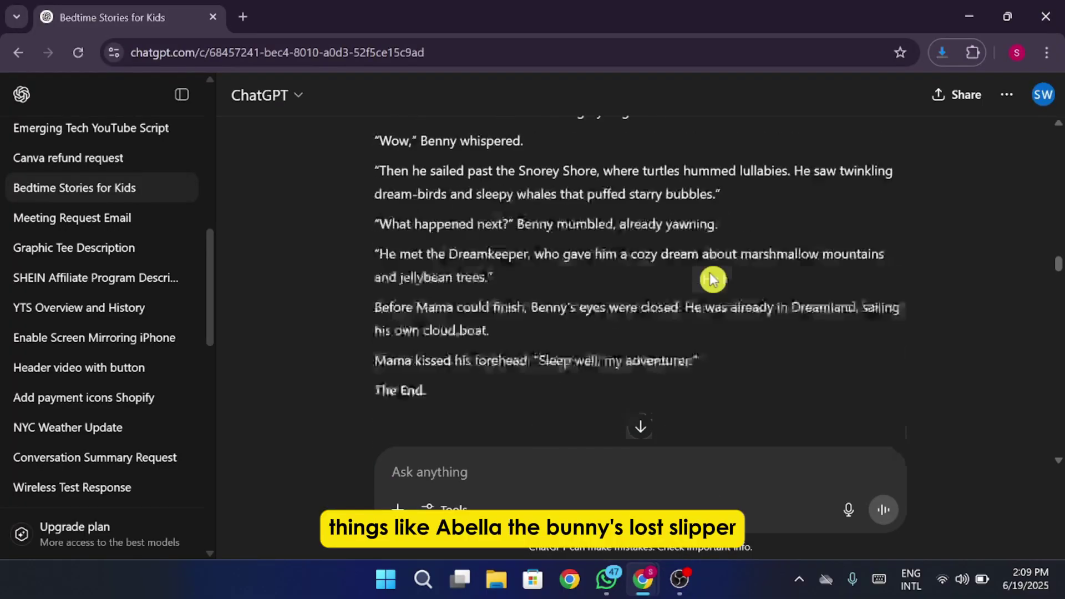
pyautogui.scroll(-3, 710, 272)
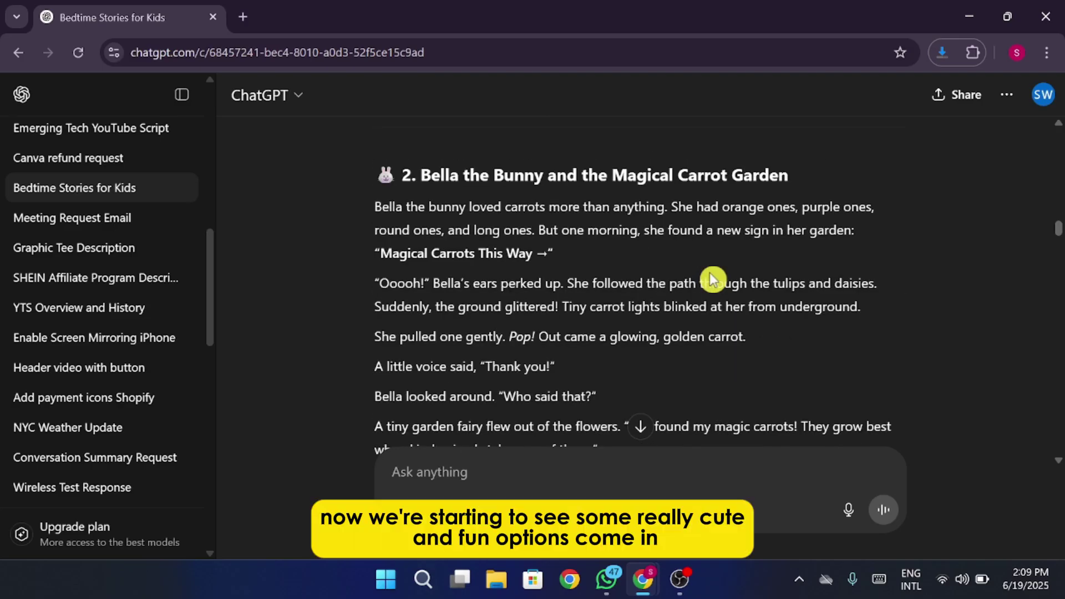
pyautogui.scroll(12, 712, 279)
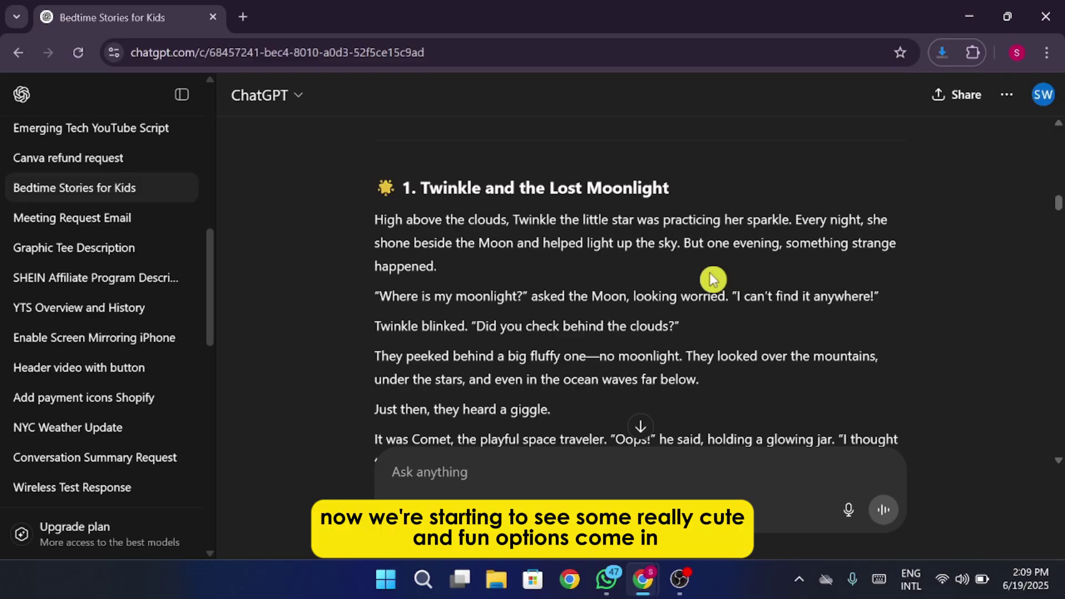
pyautogui.scroll(-20, 710, 272)
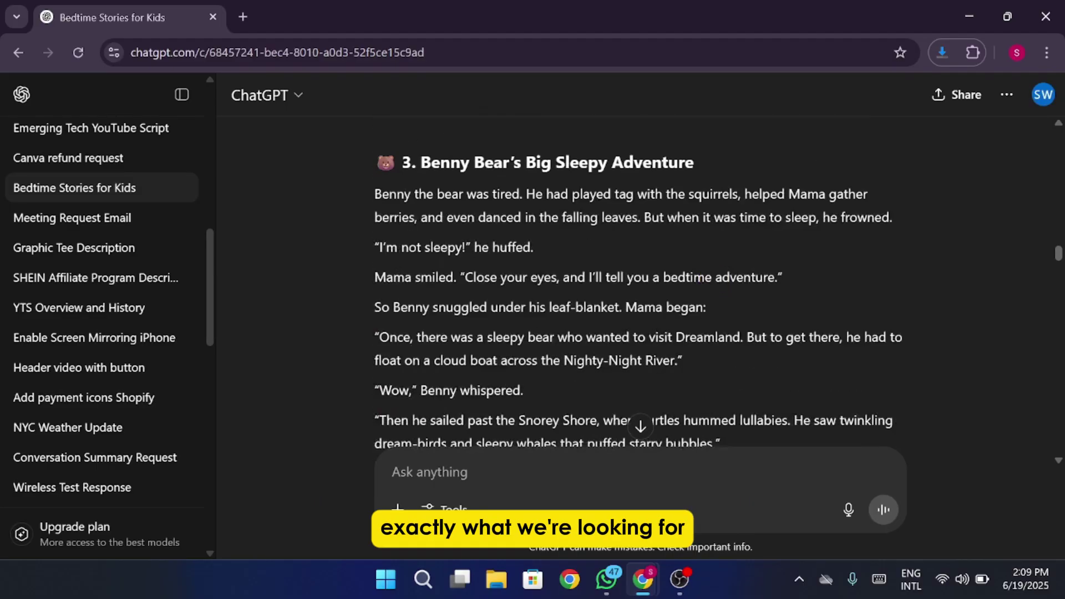
pyautogui.scroll(-1, 710, 272)
pyautogui.scroll(1, 710, 272)
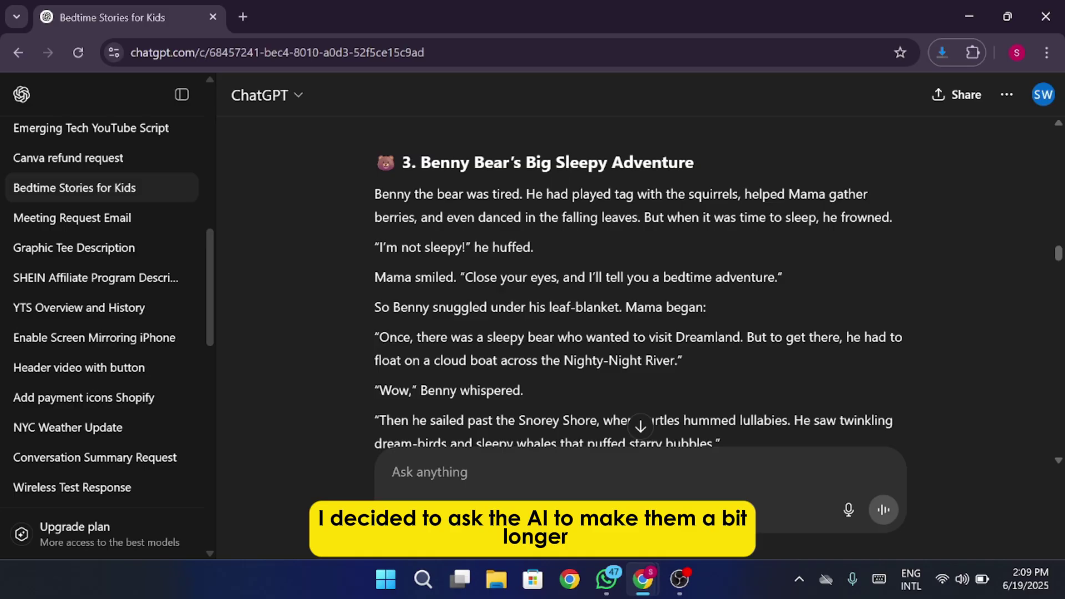
pyautogui.scroll(20, 638, 278)
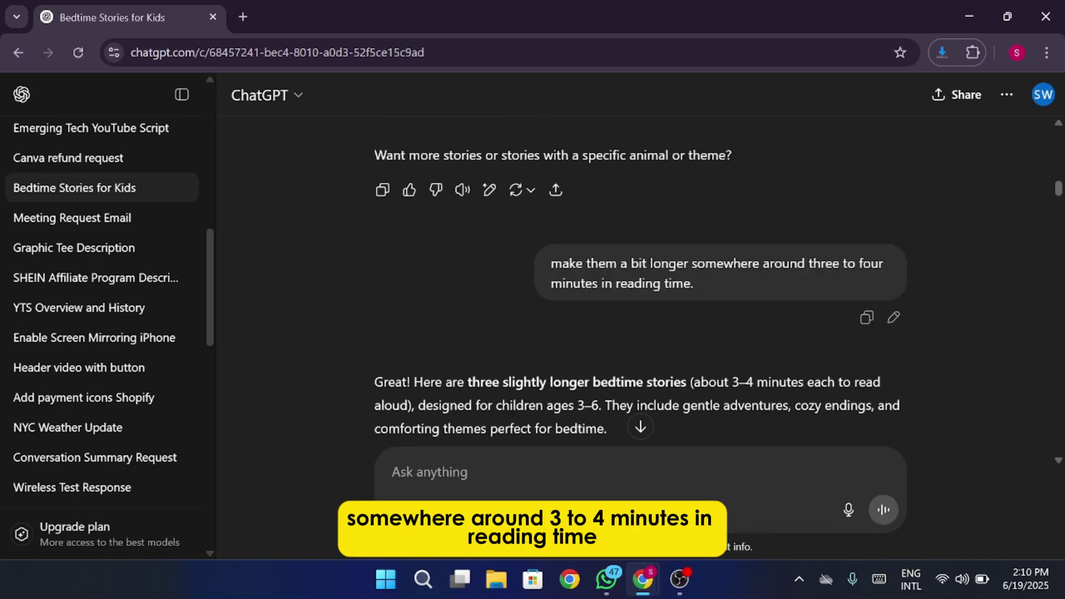
pyautogui.moveTo(552, 264); pyautogui.dragTo(718, 284)
pyautogui.click(699, 317)
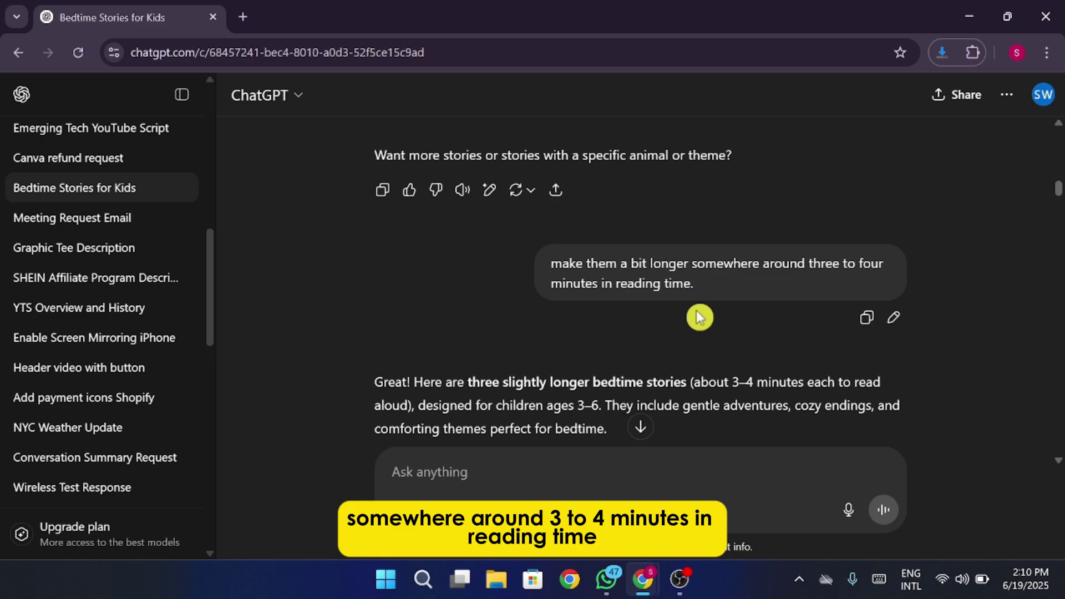
pyautogui.scroll(-5, 700, 317)
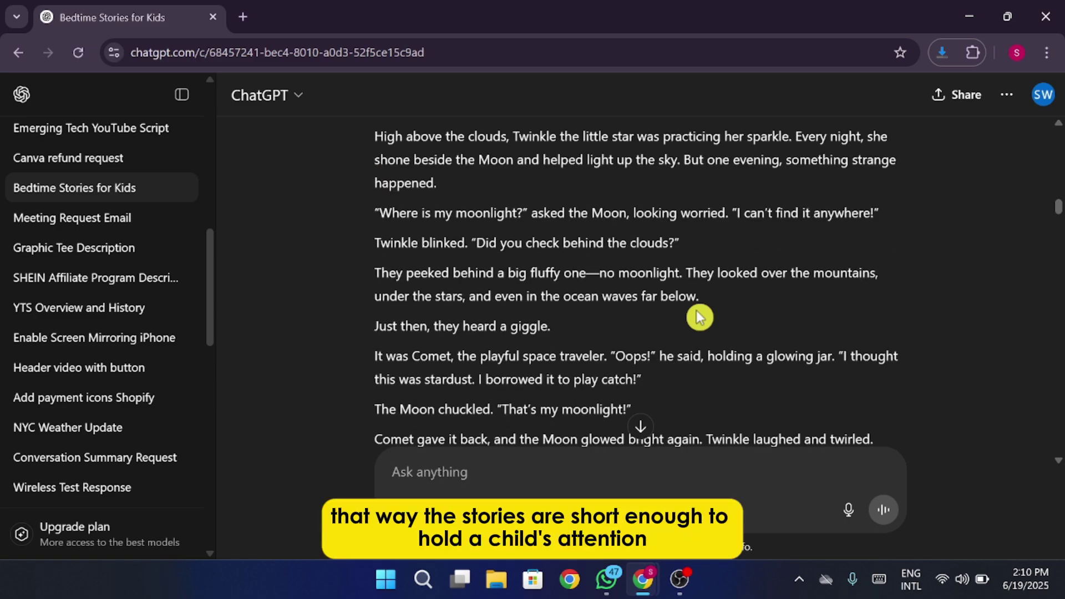
pyautogui.scroll(-10, 699, 317)
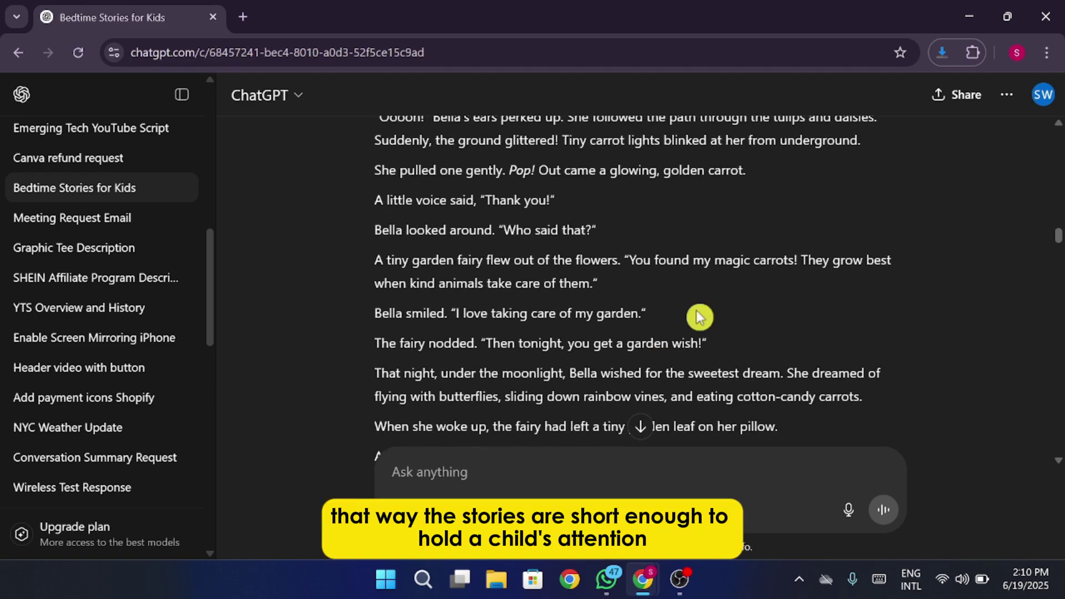
pyautogui.scroll(-6, 699, 317)
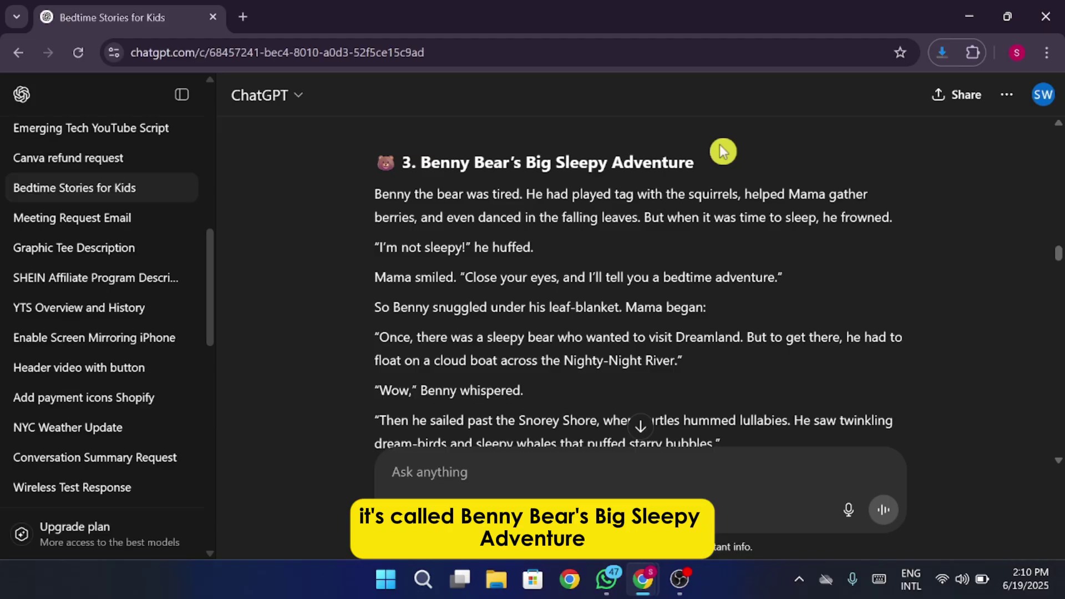
# Select and copy the story 3 title, Benny Bear's Big Sleepy Adventure.
pyautogui.moveTo(709, 163); pyautogui.dragTo(418, 163)
pyautogui.hotkey('ctrl', 'c')
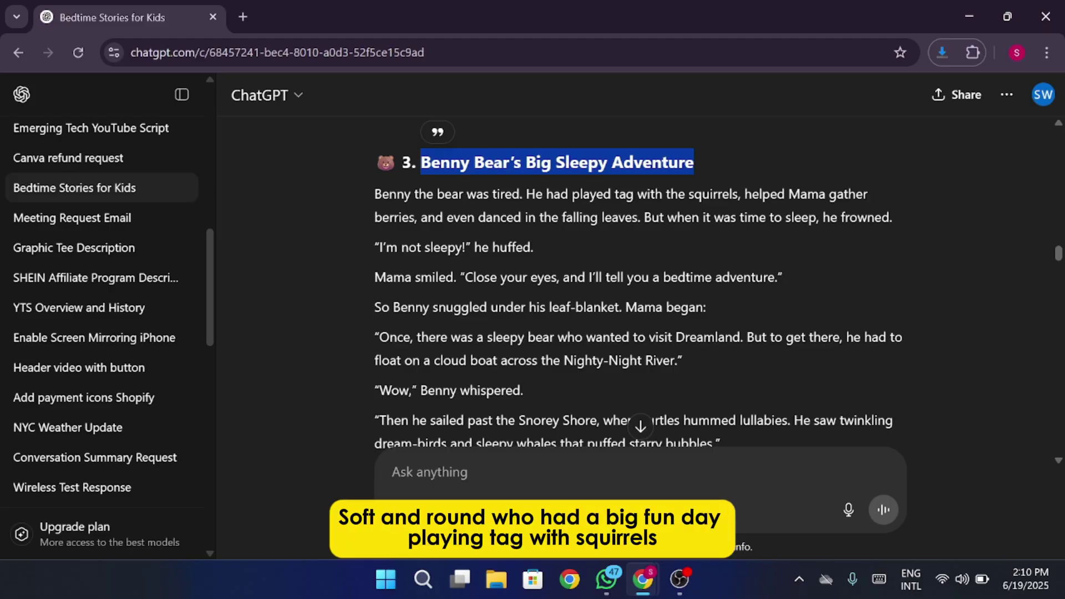
pyautogui.press('Escape')
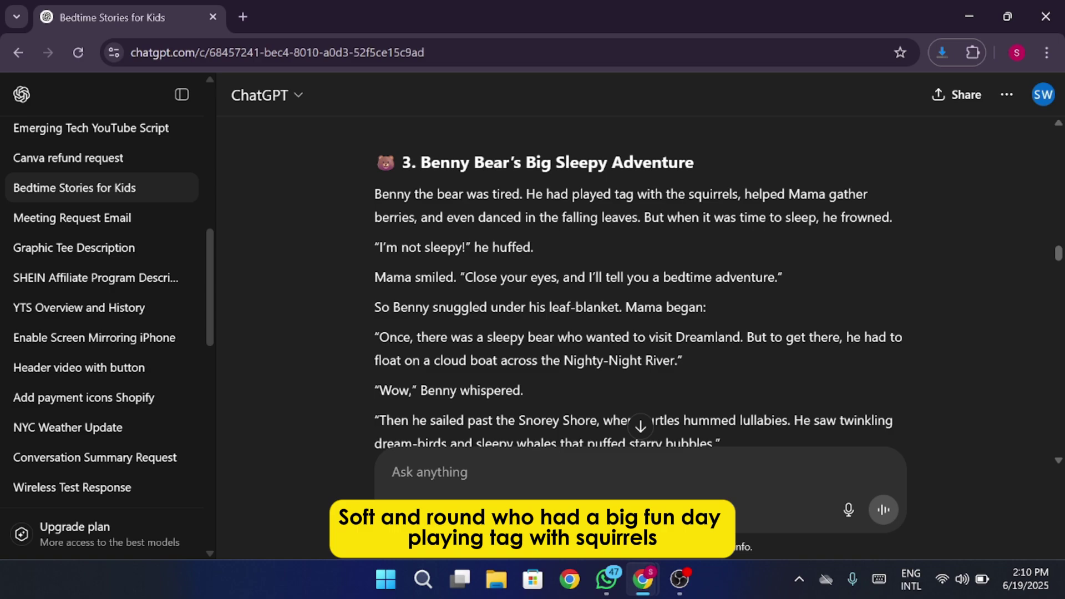
pyautogui.moveTo(506, 217); pyautogui.dragTo(547, 254)
pyautogui.click(547, 255)
pyautogui.scroll(-2, 593, 268)
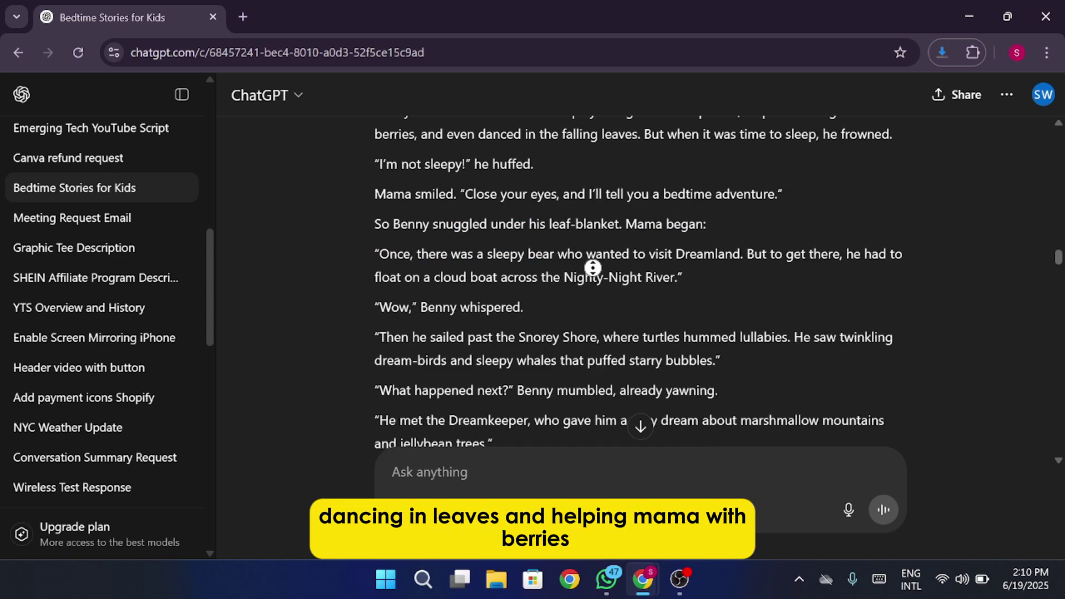
pyautogui.scroll(-5, 593, 268)
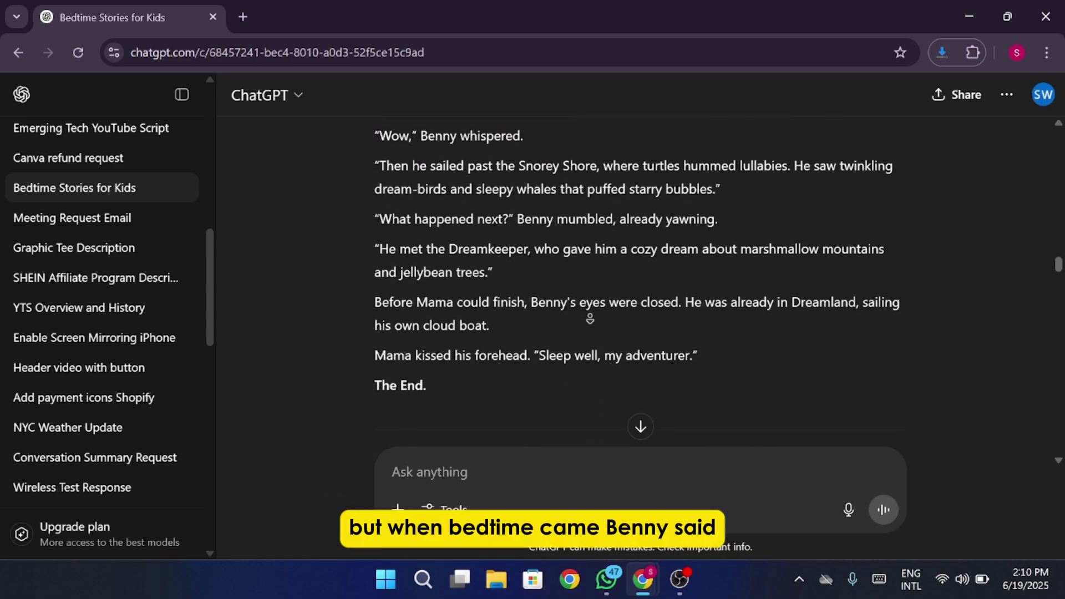
pyautogui.scroll(5, 605, 250)
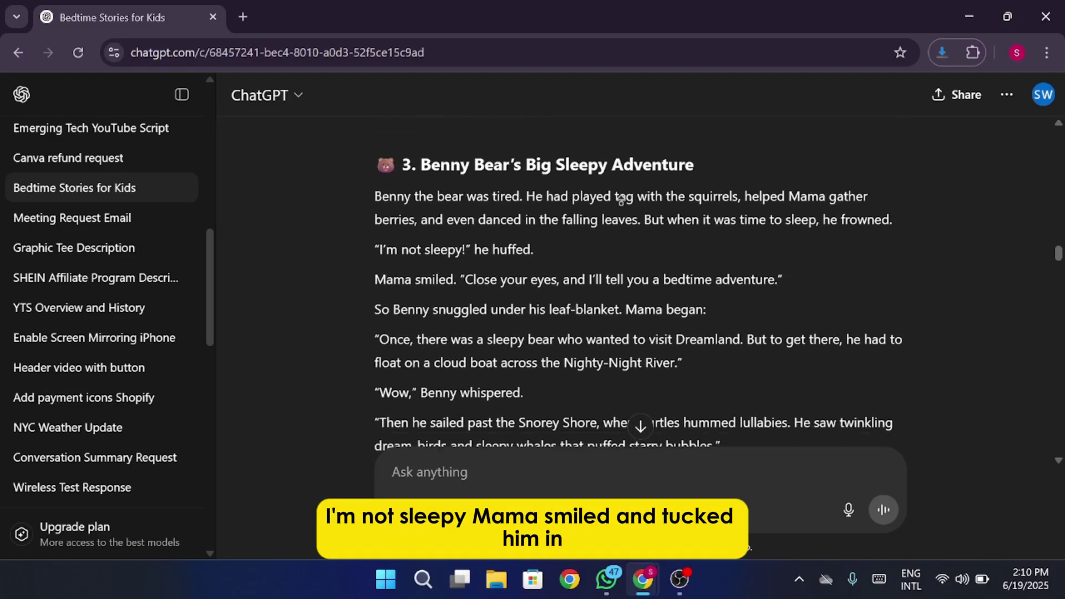
pyautogui.scroll(-1, 613, 292)
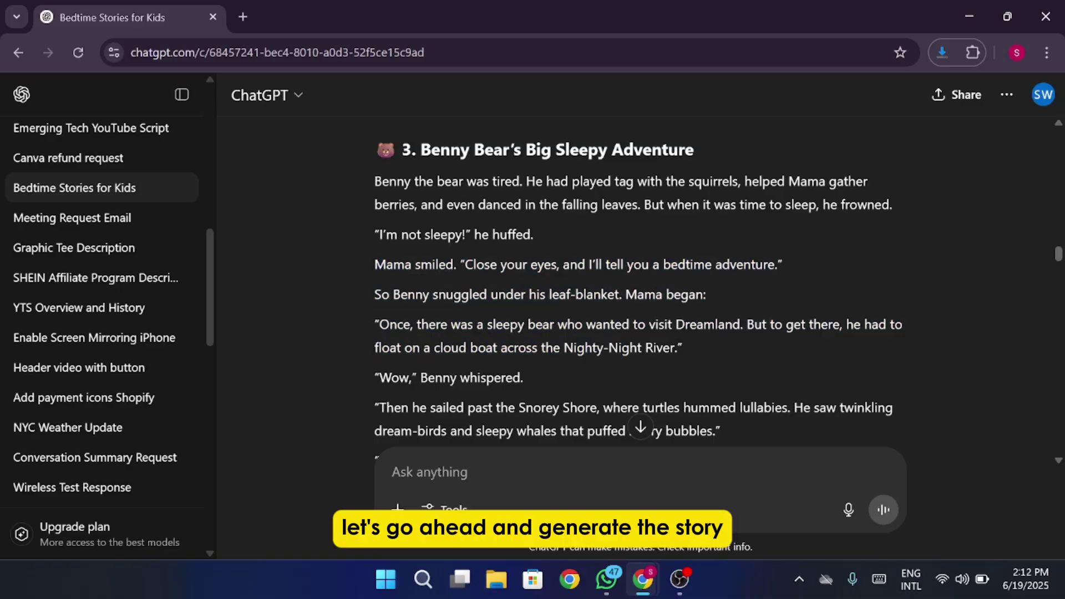
# Replace the ToolBaz example prompt with the pasted title Benny Bear's Big Sleepy Adventure.
pyautogui.moveTo(642, 579)
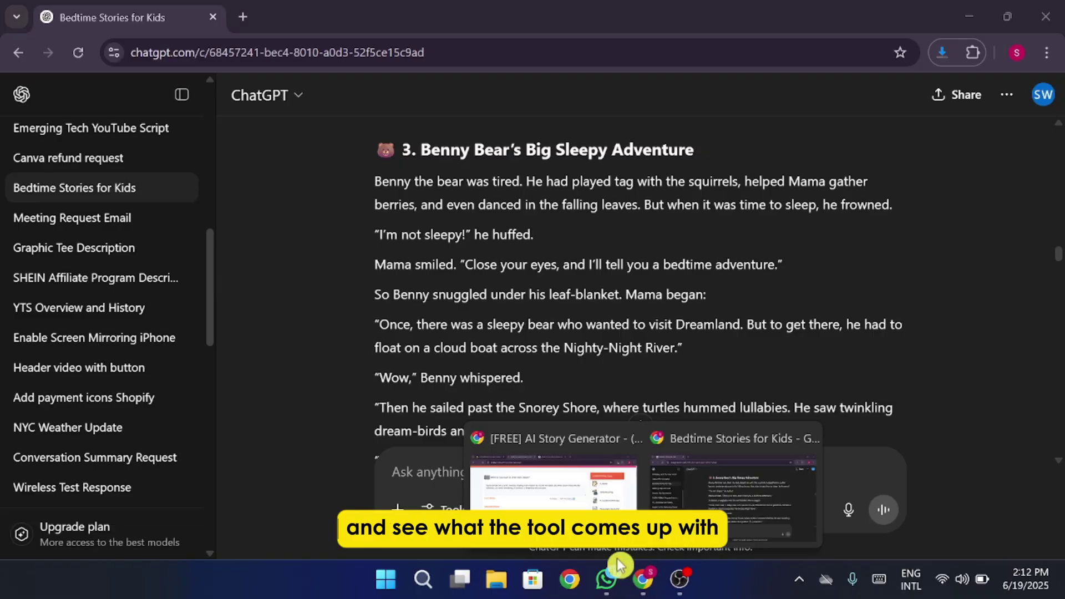
pyautogui.click(552, 530)
pyautogui.moveTo(486, 216); pyautogui.dragTo(92, 208)
pyautogui.press('BackSpace')
pyautogui.hotkey('ctrl', 'v')
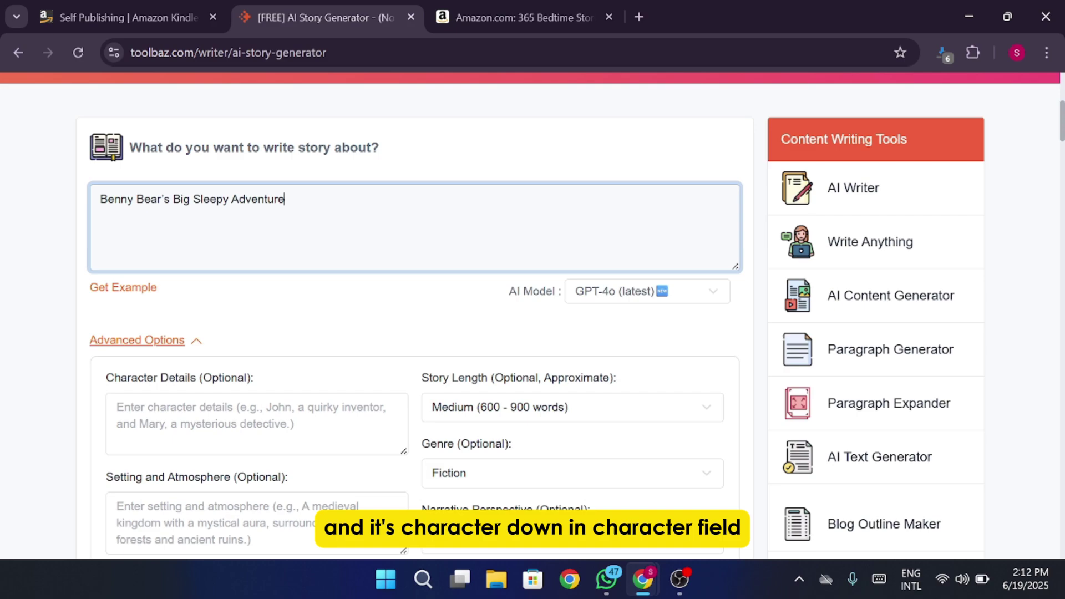
# Fill Character Details with 'Benny the bear' copied from ChatGPT and start writing the story.
pyautogui.click(255, 421)
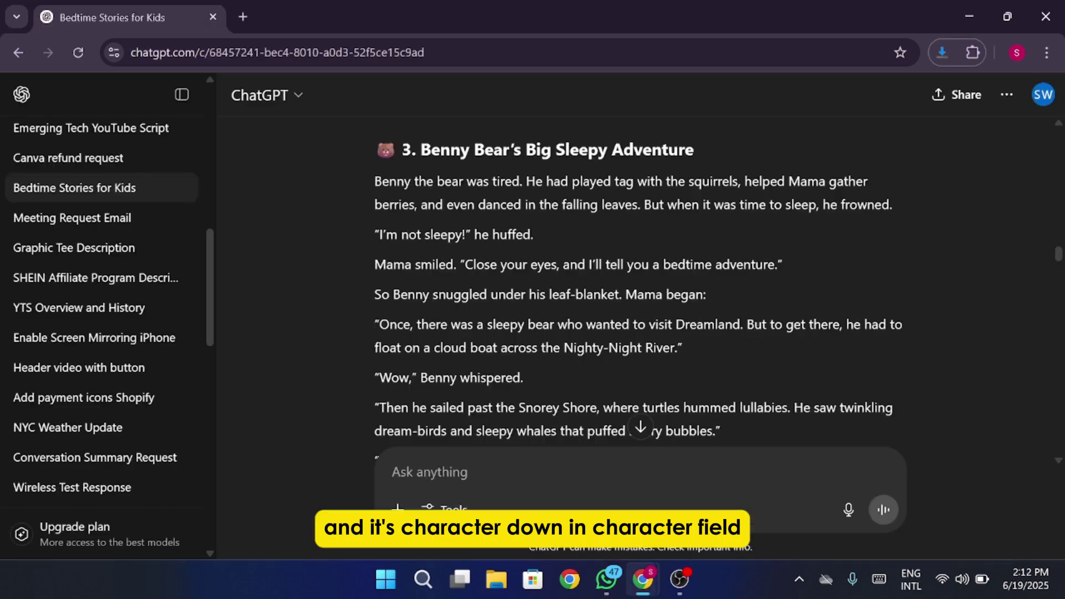
pyautogui.click(642, 579)
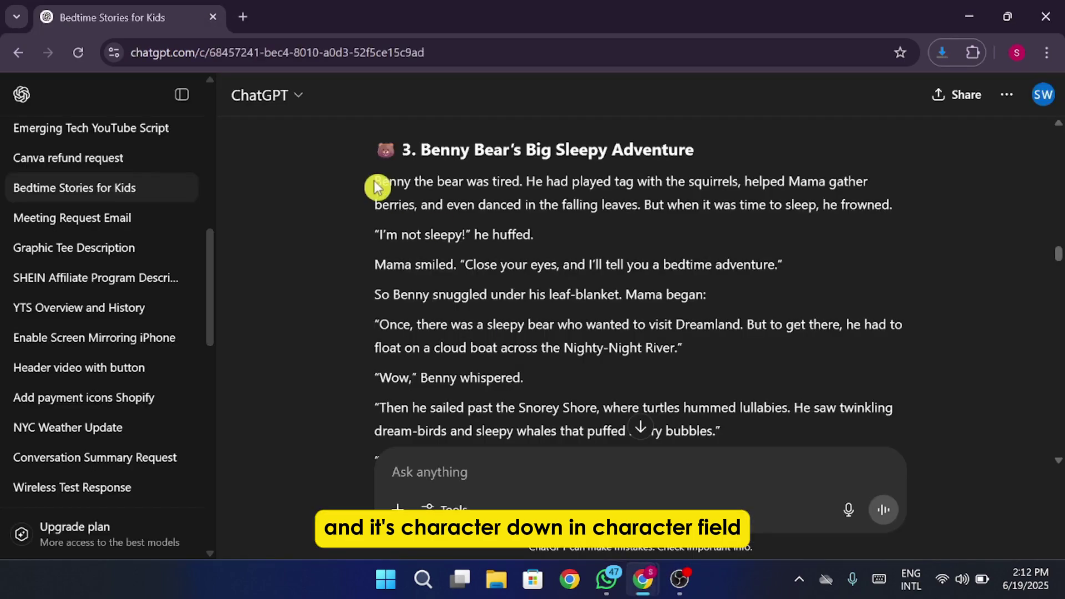
pyautogui.moveTo(376, 181); pyautogui.dragTo(459, 183)
pyautogui.hotkey('ctrl', 'c')
pyautogui.click(969, 16)
pyautogui.hotkey('ctrl', 'v')
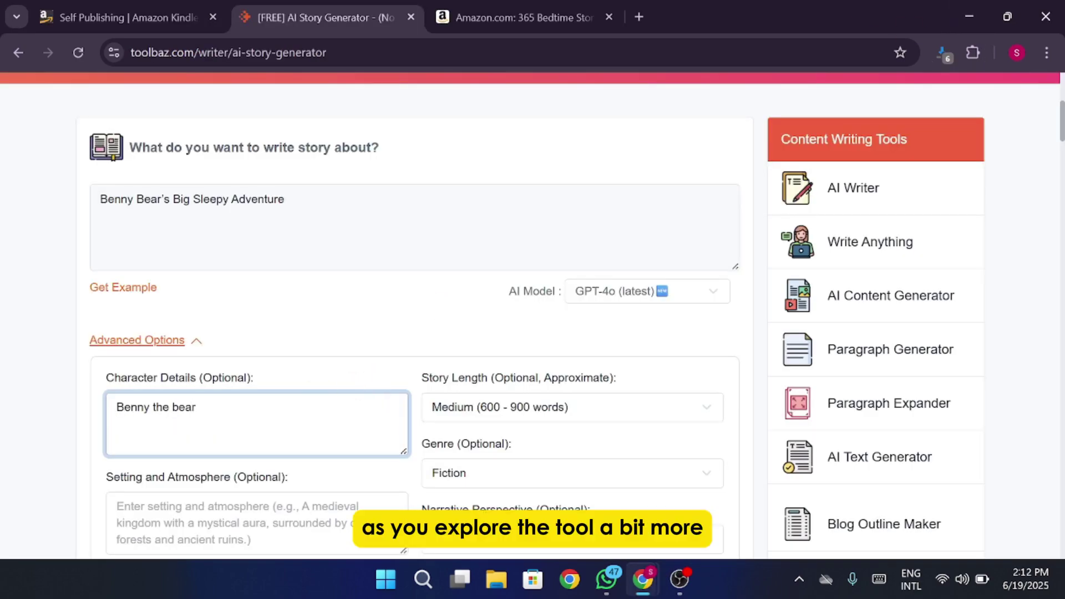
pyautogui.scroll(-4, 371, 397)
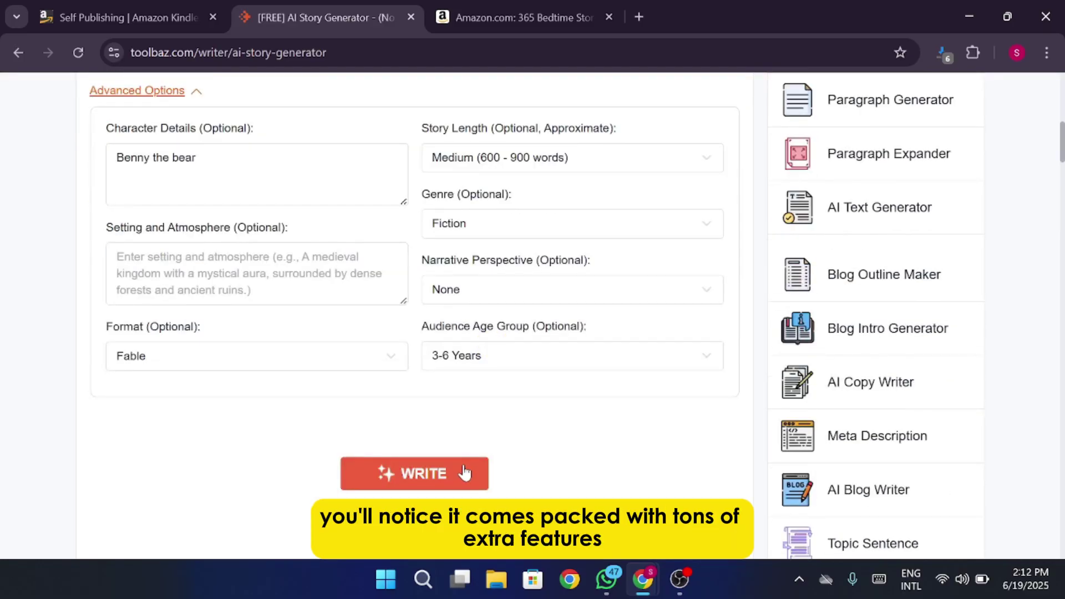
pyautogui.click(493, 466)
pyautogui.scroll(-4, 490, 442)
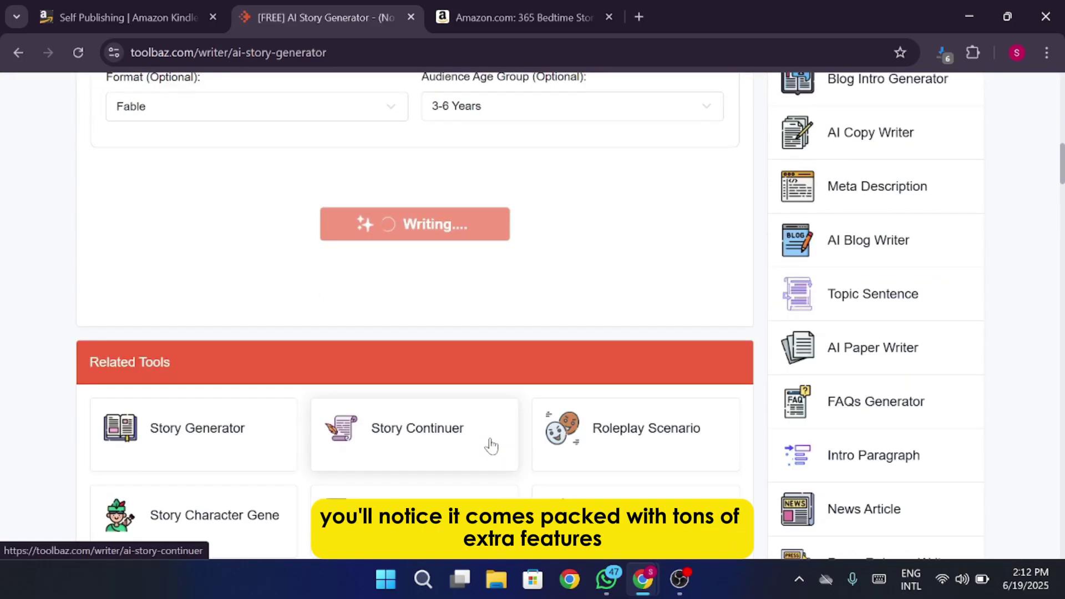
pyautogui.scroll(-3, 491, 443)
pyautogui.scroll(-2, 491, 443)
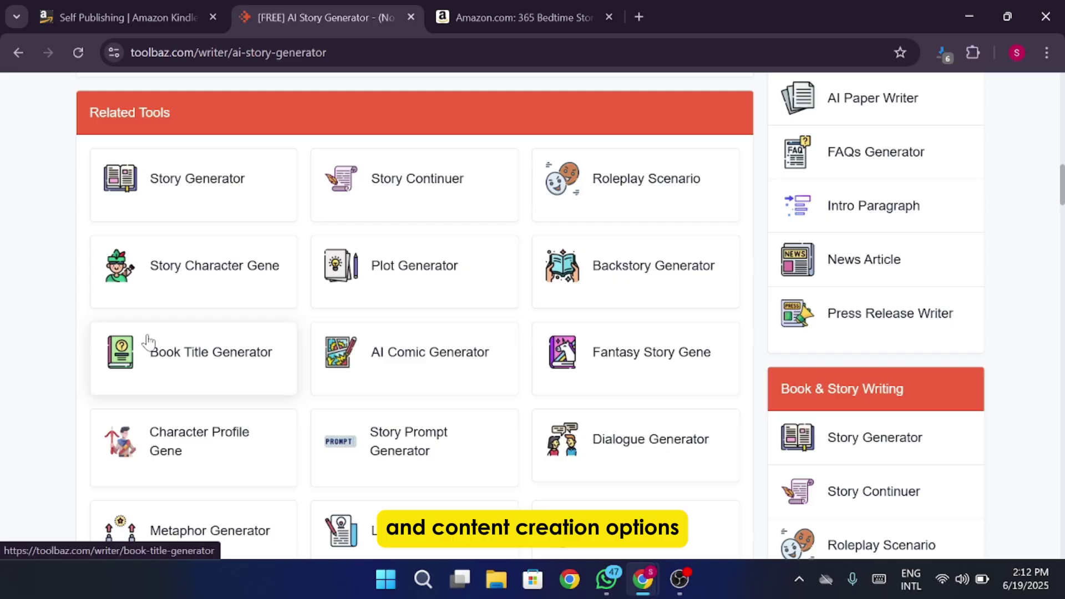
pyautogui.middleClick(51, 304)
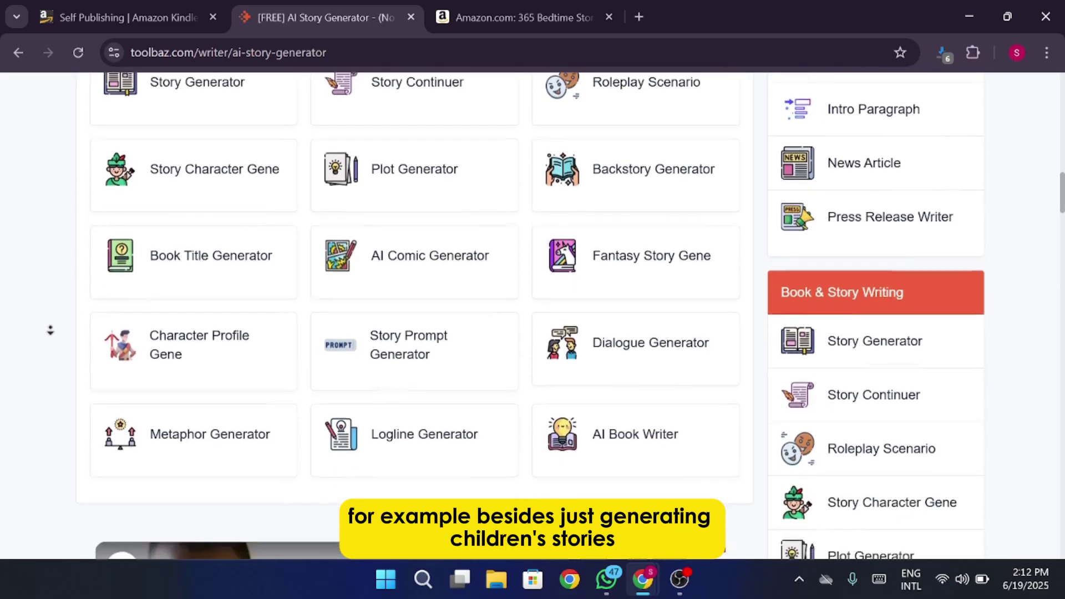
pyautogui.scroll(3, 51, 311)
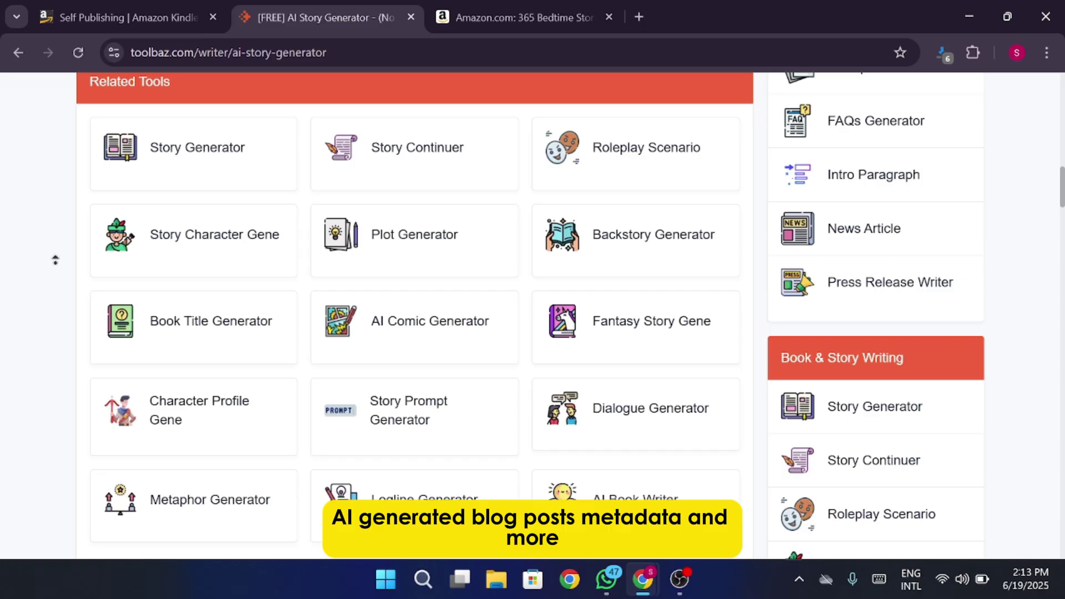
pyautogui.scroll(4, 55, 262)
pyautogui.click(37, 293)
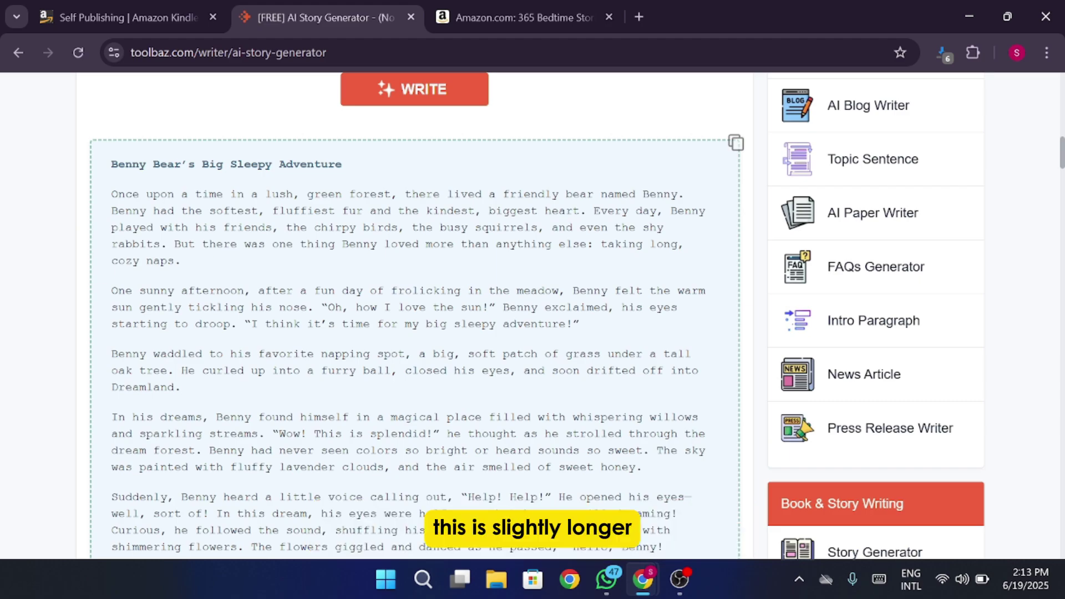
# Select the entire Benny Bear's Big Sleepy Adventure story, title through 'The end.', and bring up its context menu.
pyautogui.scroll(-15, 94, 269)
pyautogui.scroll(15, 415, 316)
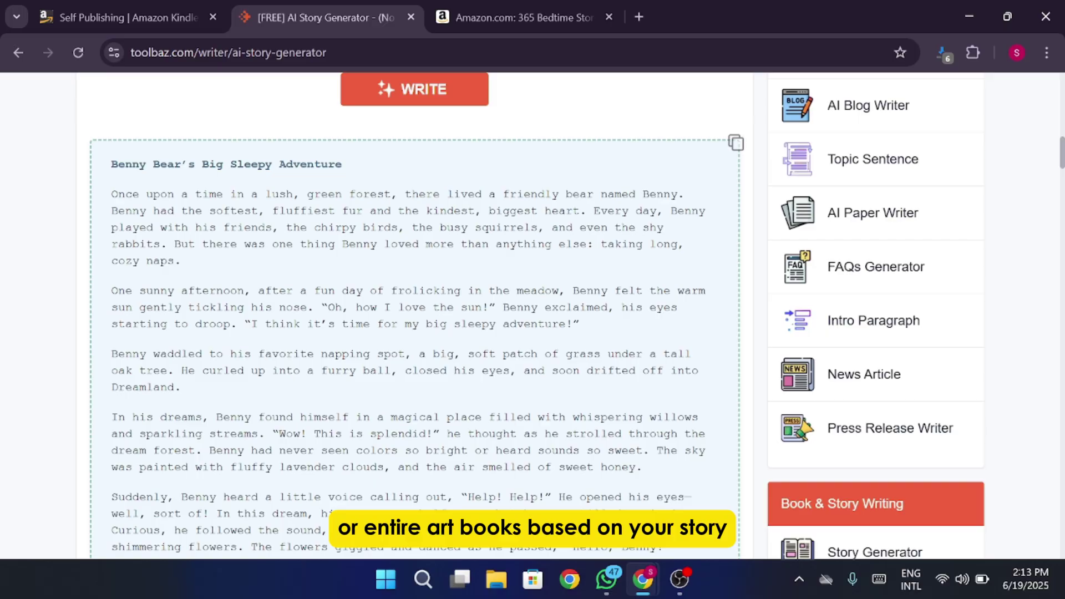
pyautogui.scroll(-15, 415, 316)
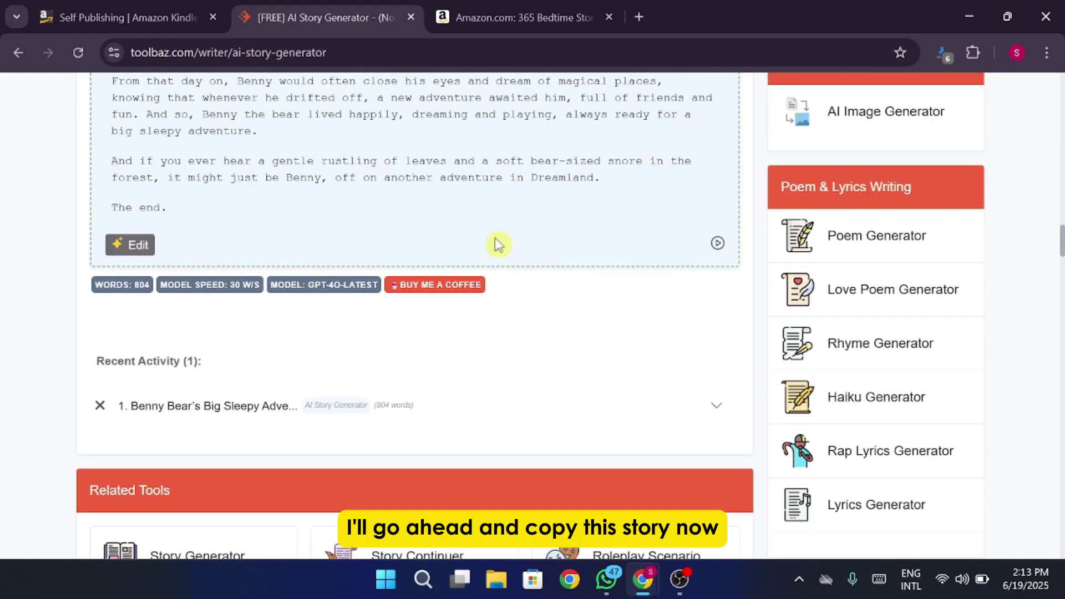
pyautogui.moveTo(498, 244); pyautogui.dragTo(108, 226)
pyautogui.rightClick(151, 251)
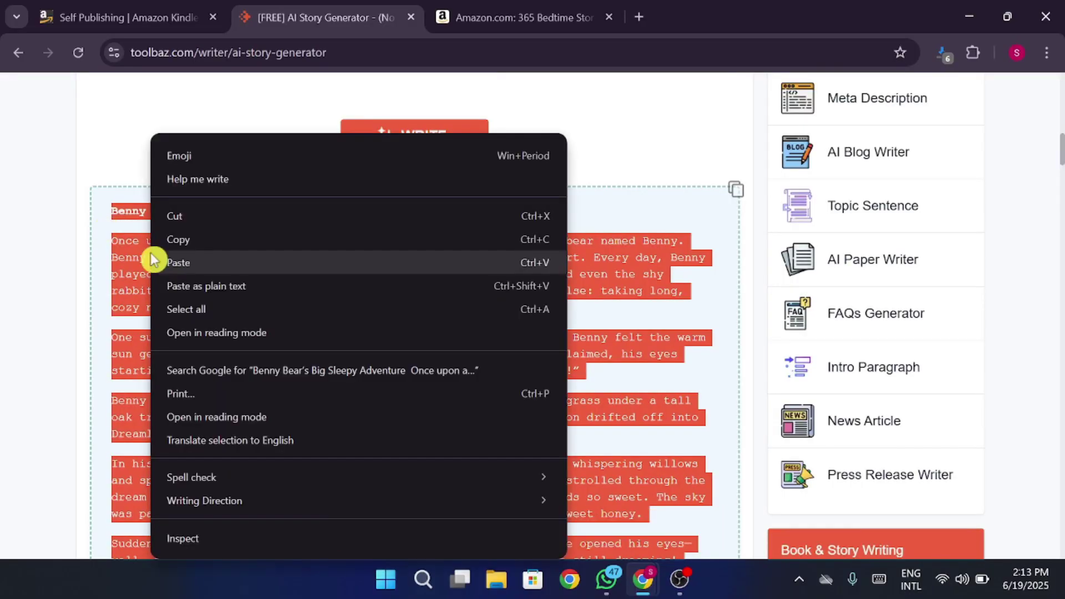
# Copy the selected story text, then log in to Recraft and choose the free $0 plan.
pyautogui.click(166, 238)
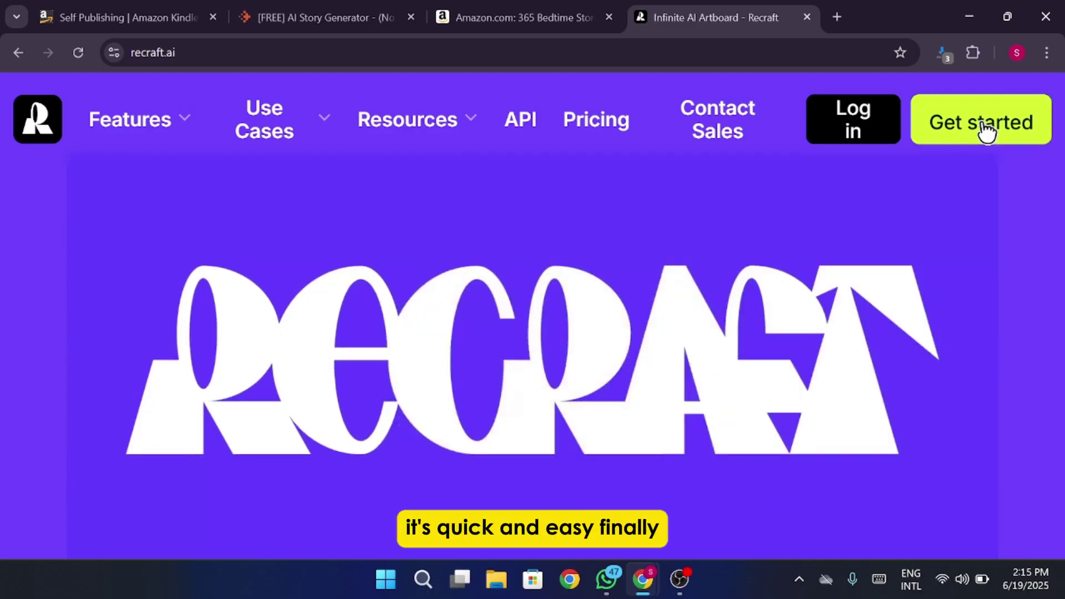
pyautogui.click(878, 122)
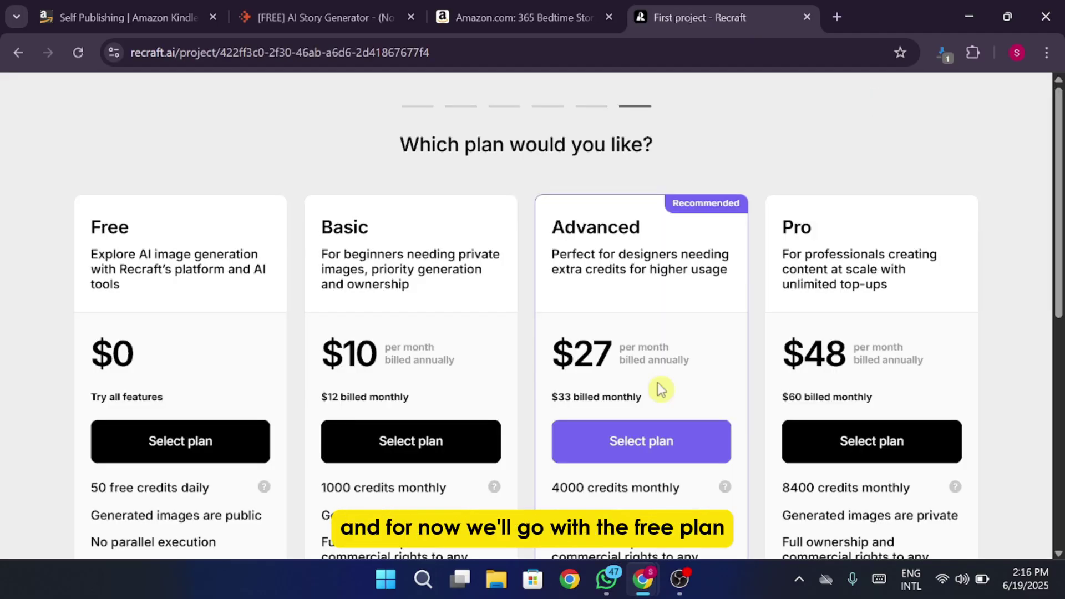
pyautogui.scroll(-2, 660, 389)
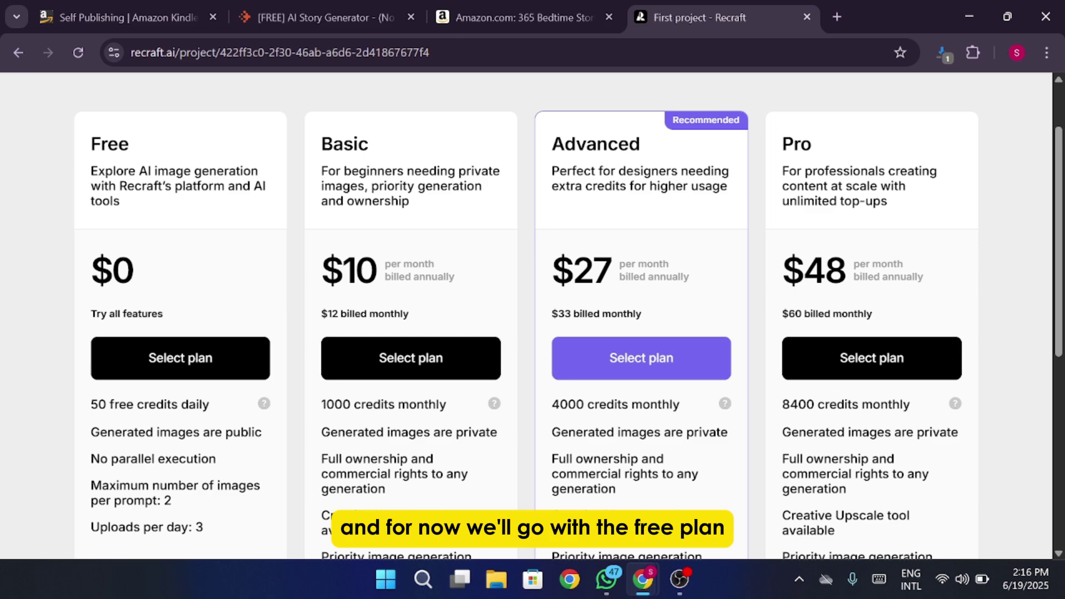
pyautogui.scroll(-3, 428, 231)
pyautogui.click(157, 190)
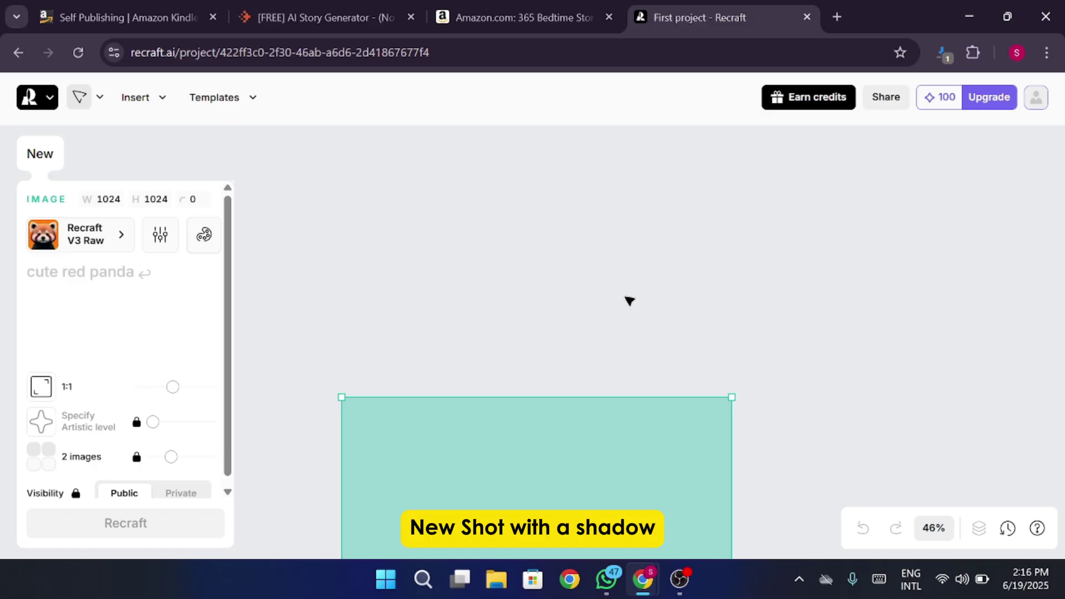
# Select the teal frame and paste a ready-made scene prompt, ending it with a period.
pyautogui.click(579, 311)
pyautogui.scroll(-3, 508, 294)
pyautogui.scroll(-2, 508, 294)
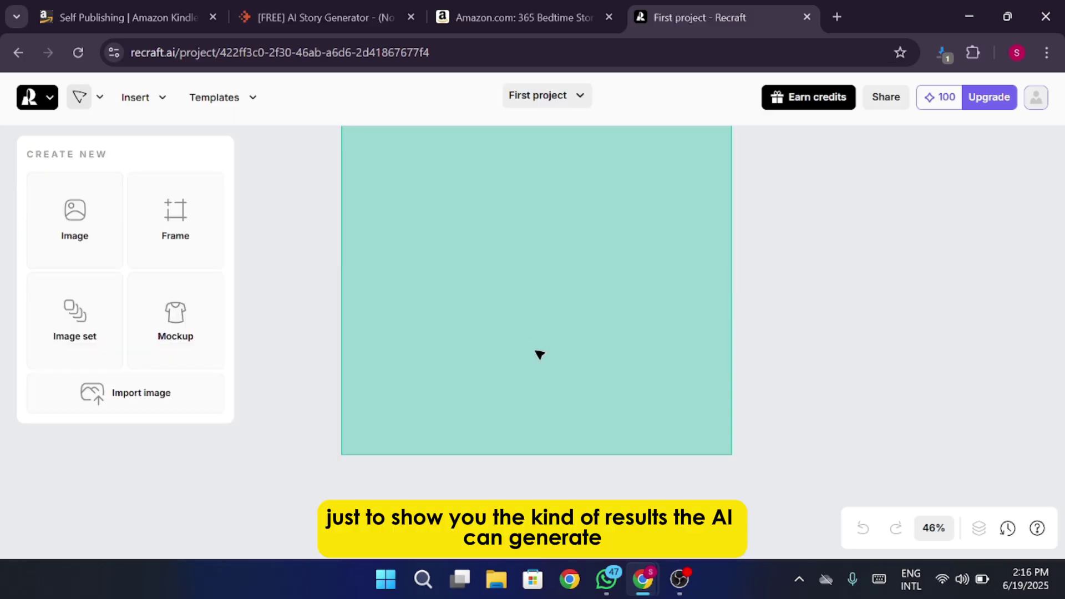
pyautogui.scroll(1, 540, 354)
pyautogui.click(615, 316)
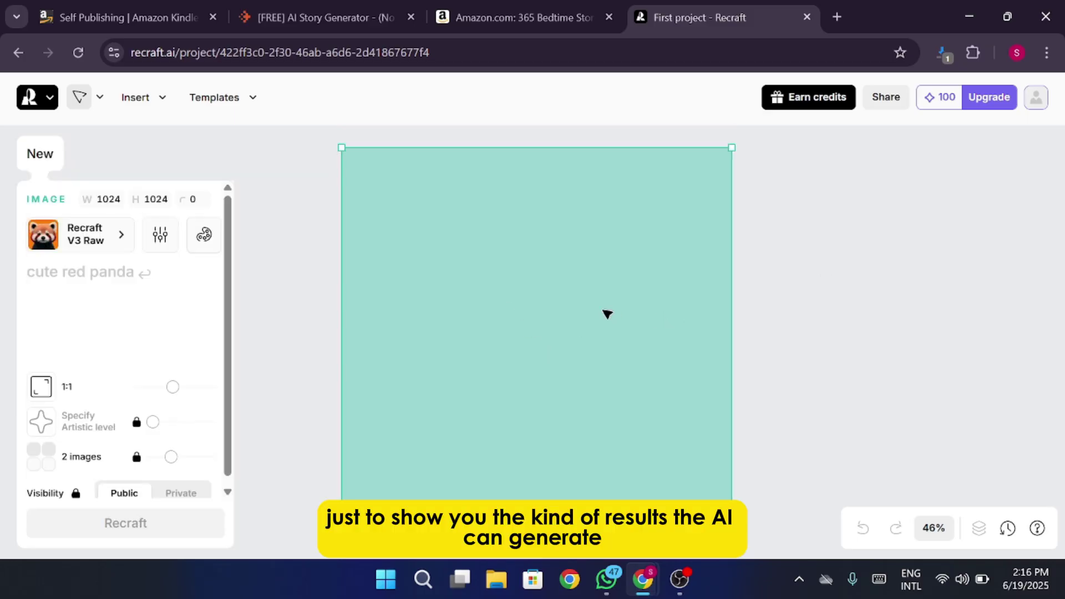
pyautogui.click(326, 284)
pyautogui.click(514, 288)
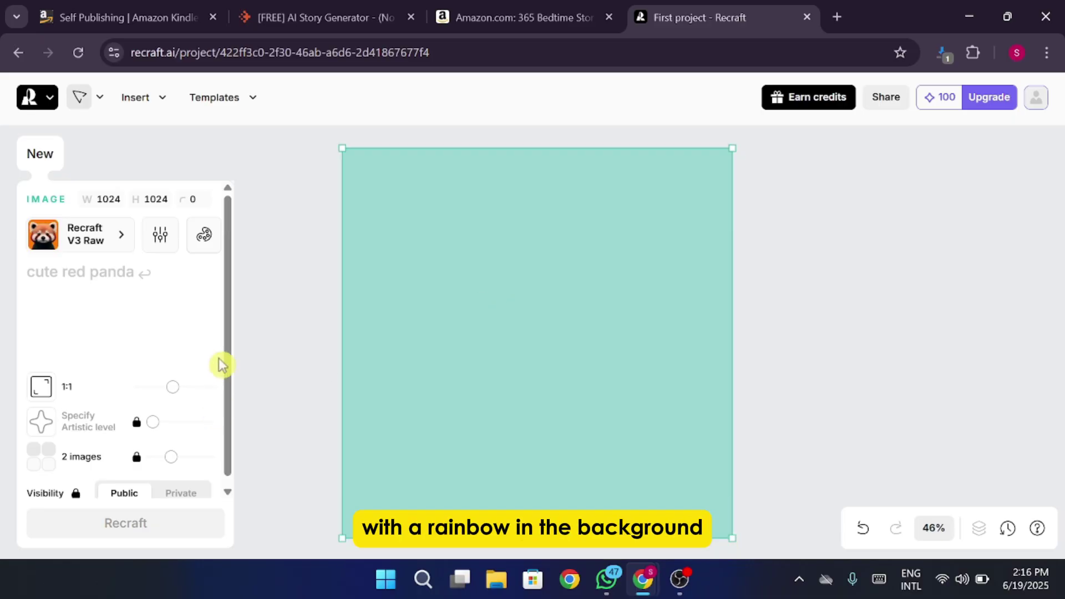
pyautogui.scroll(-1, 230, 391)
pyautogui.scroll(1, 229, 391)
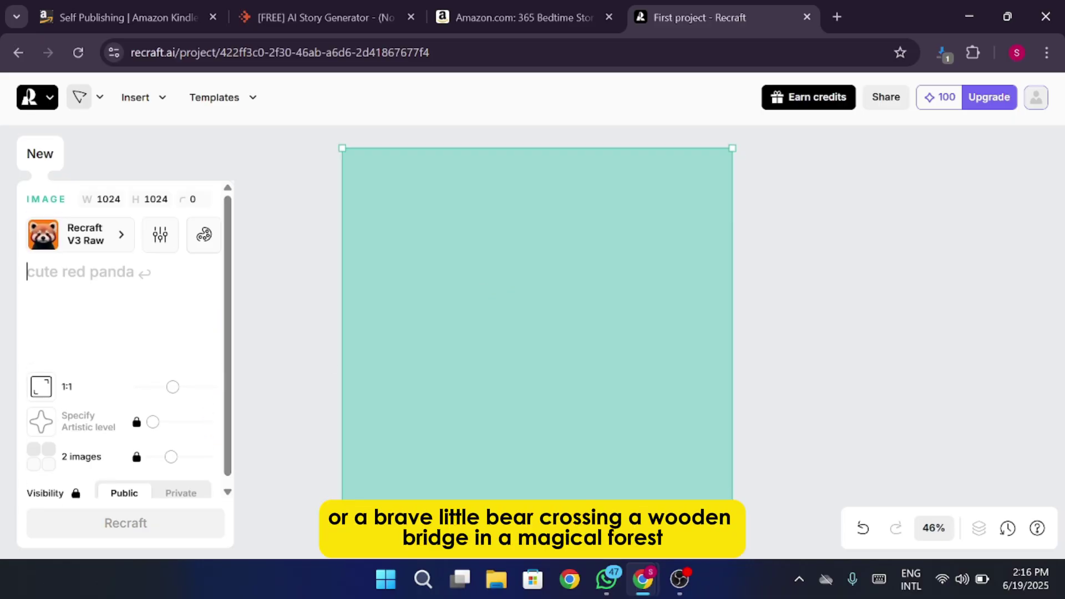
pyautogui.hotkey('ctrl', 'v')
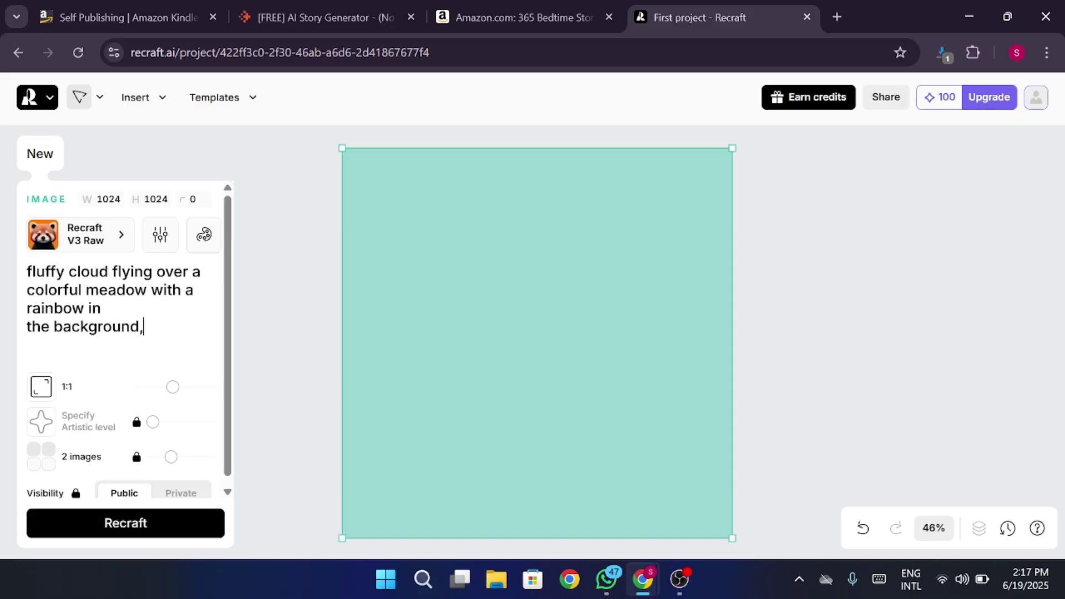
pyautogui.press('BackSpace')
pyautogui.write('.')
# Replace the meadow prompt with 'bear trying to find its way home.'.
pyautogui.moveTo(143, 327); pyautogui.dragTo(9, 284)
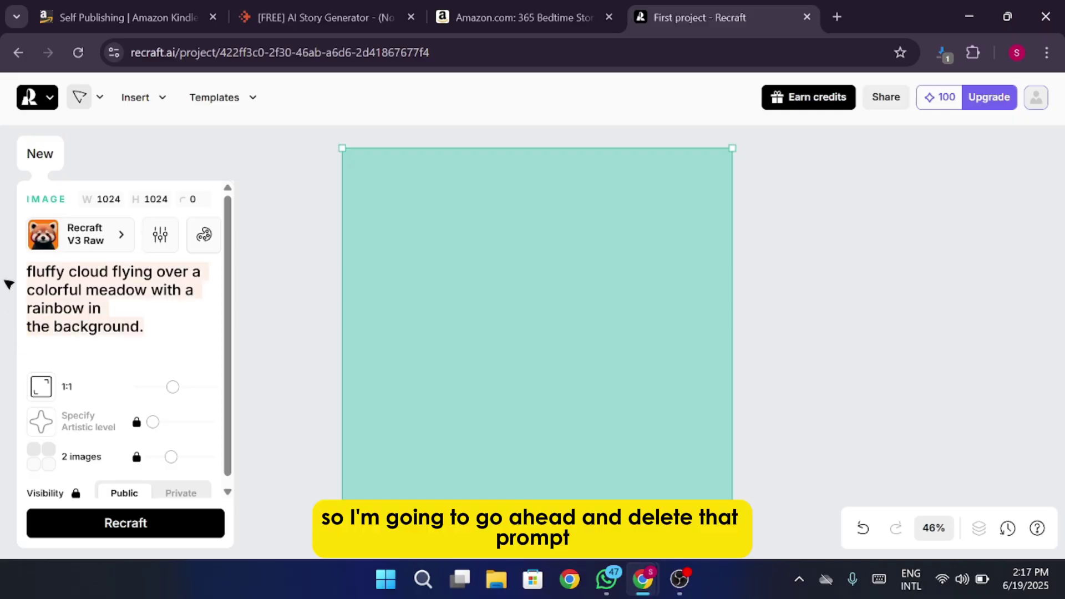
pyautogui.press('BackSpace')
pyautogui.hotkey('ctrl', 'v')
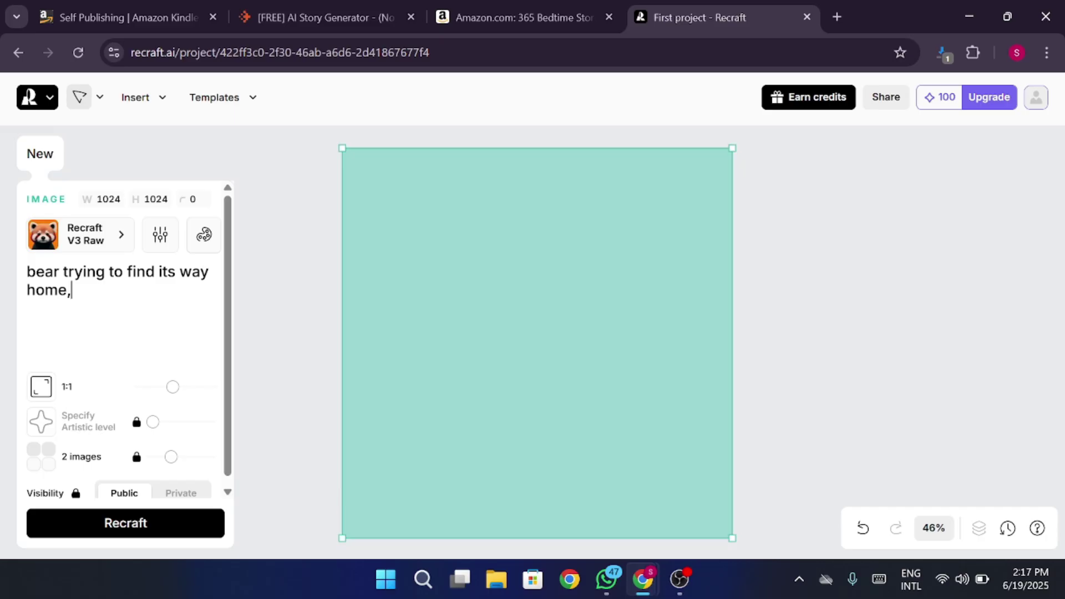
pyautogui.press('BackSpace')
pyautogui.write('.')
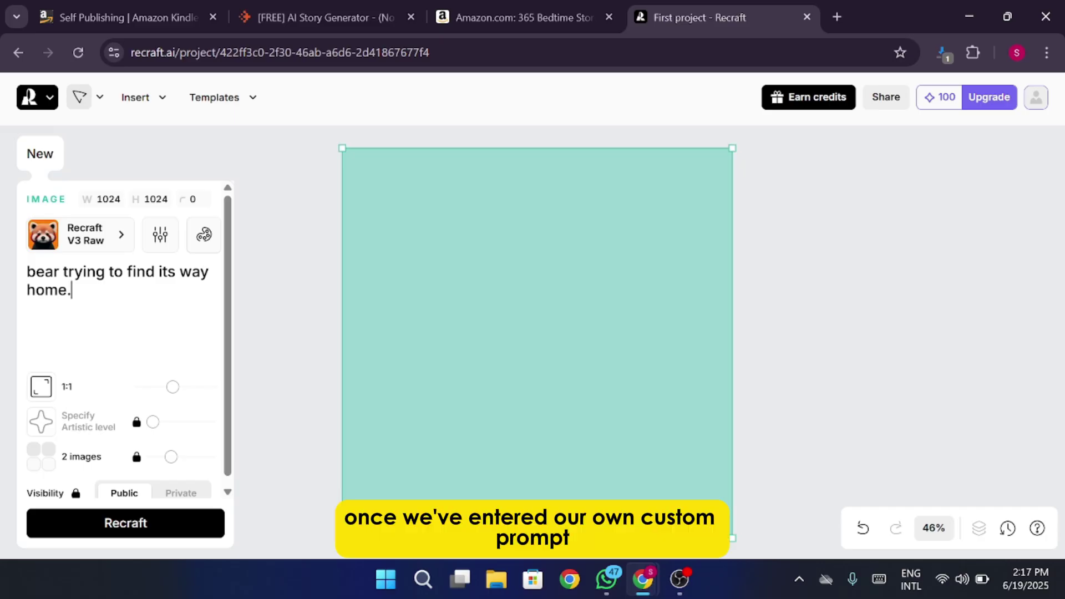
pyautogui.scroll(-1, 142, 471)
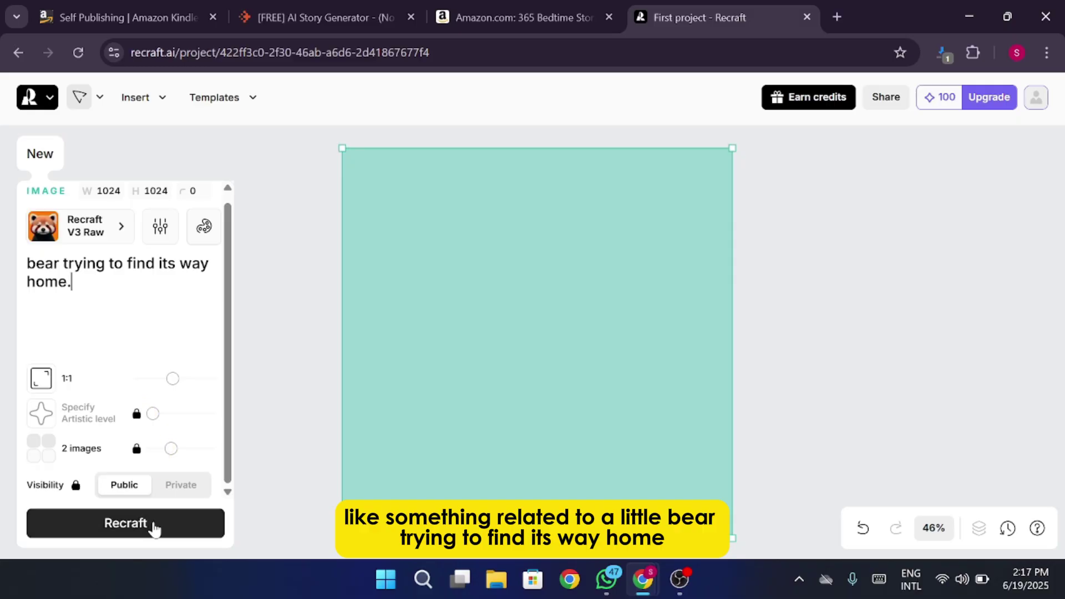
# Generate two bear-in-forest images, preview the sunlit one, and keep the misty pine forest version.
pyautogui.click(154, 527)
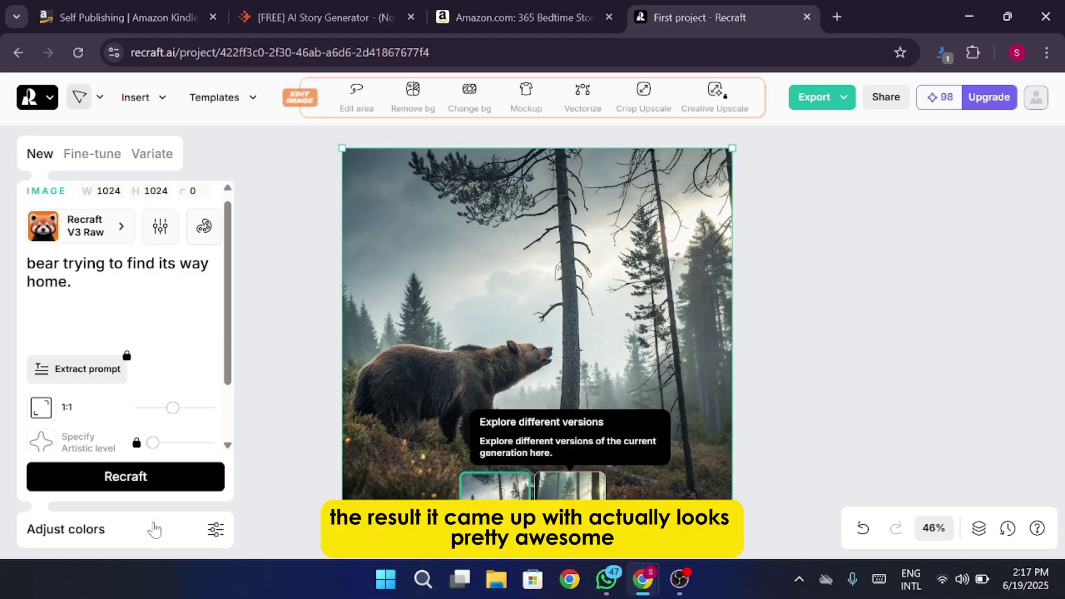
pyautogui.click(590, 513)
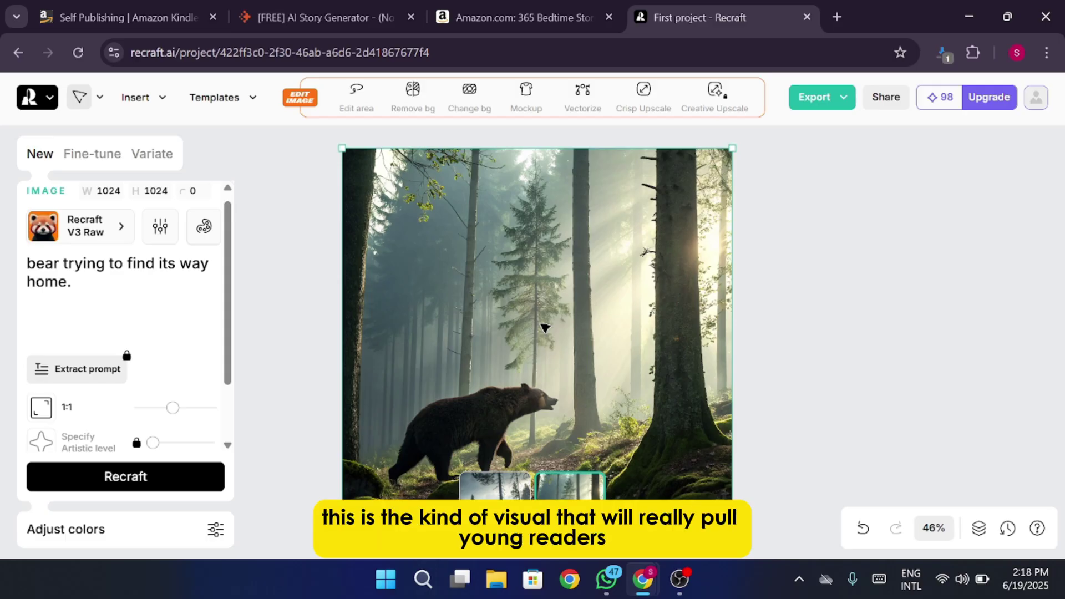
pyautogui.click(500, 486)
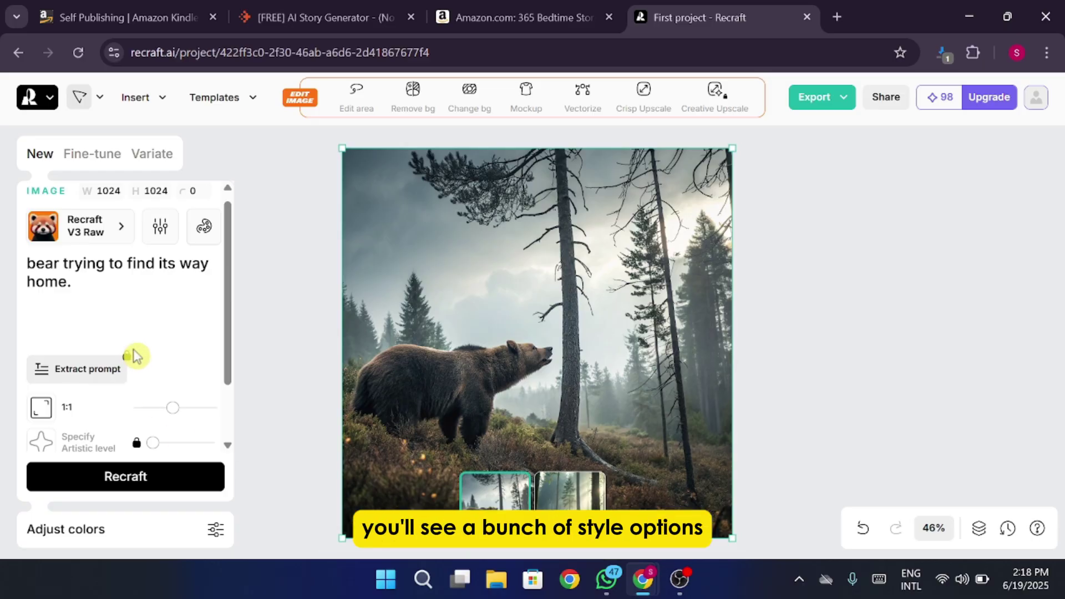
pyautogui.scroll(-2, 133, 356)
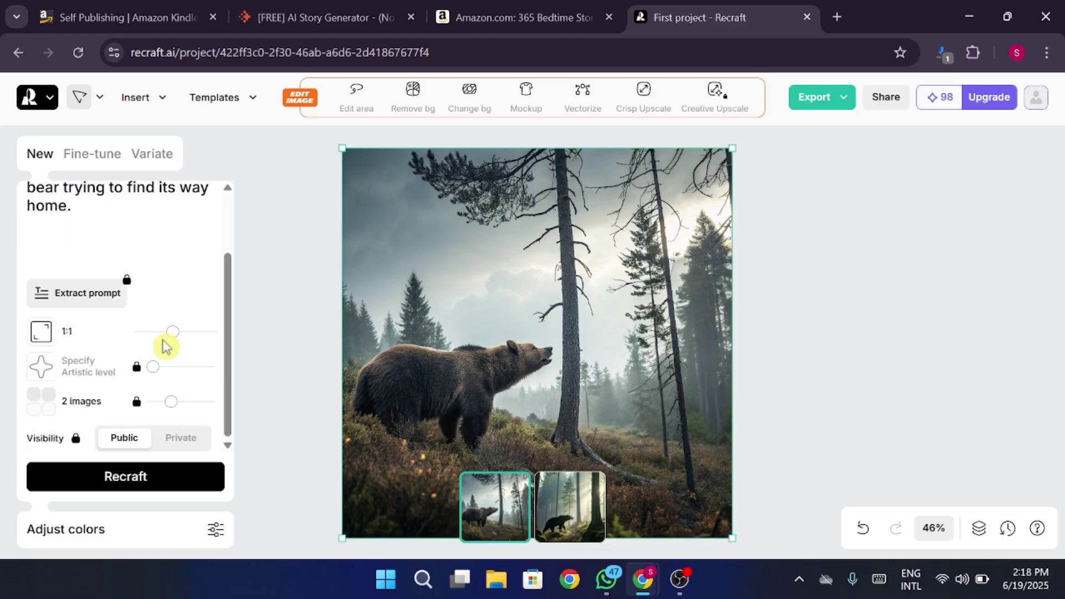
pyautogui.scroll(3, 165, 347)
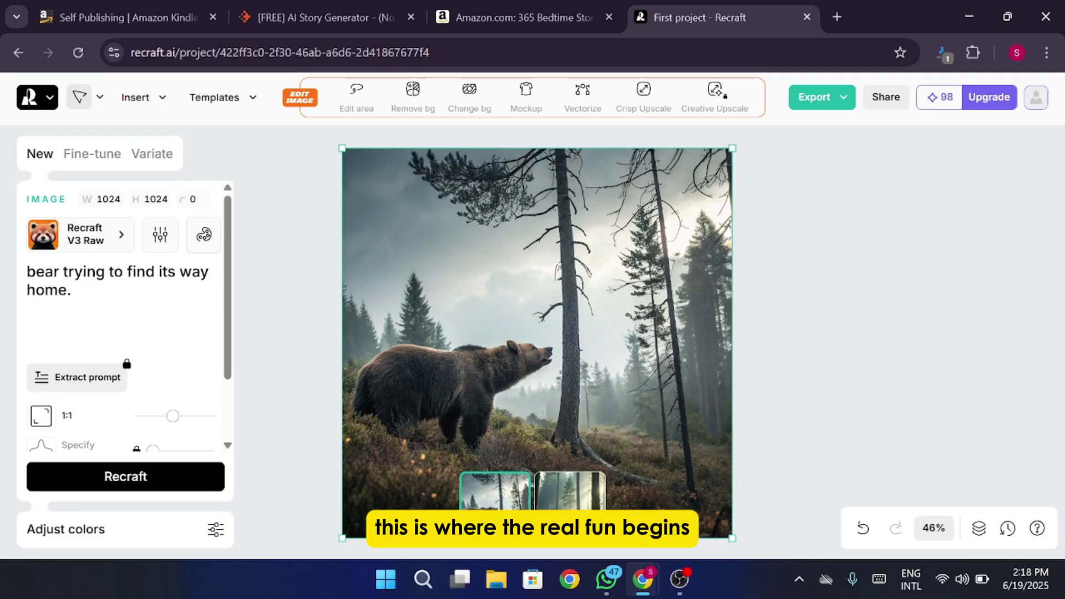
# Pick the Hand-drawn style from the style gallery in place of Recraft V3 Raw.
pyautogui.click(113, 244)
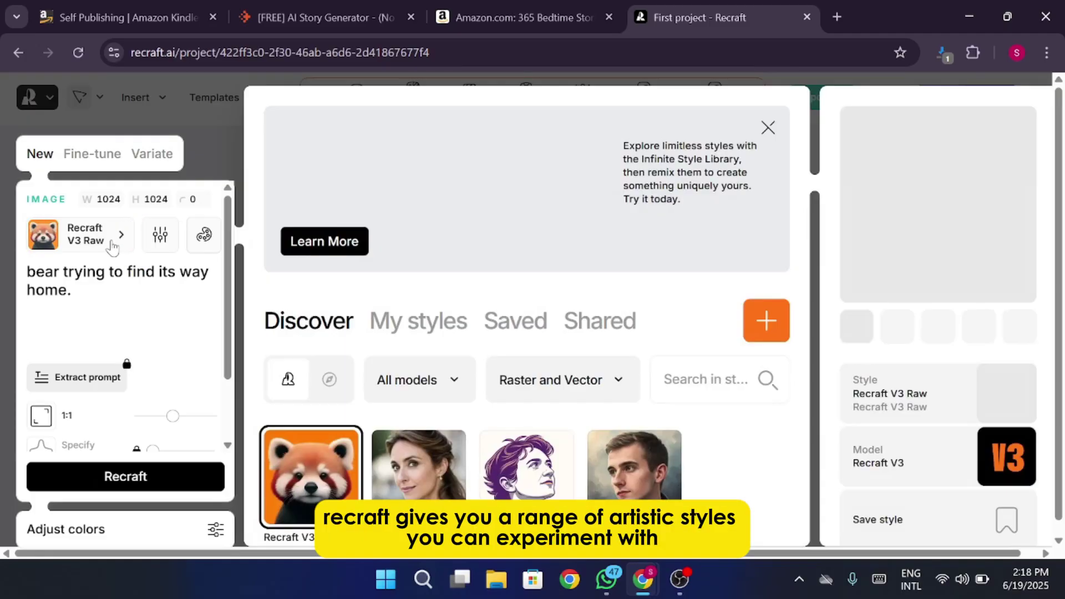
pyautogui.scroll(-2, 554, 397)
pyautogui.scroll(-3, 556, 399)
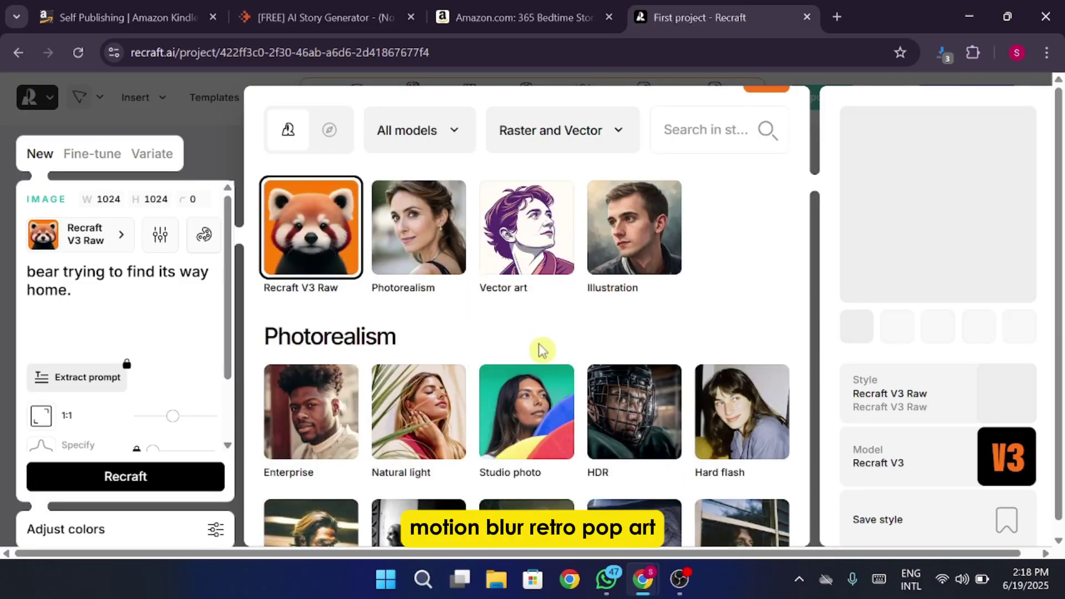
pyautogui.scroll(-3, 538, 350)
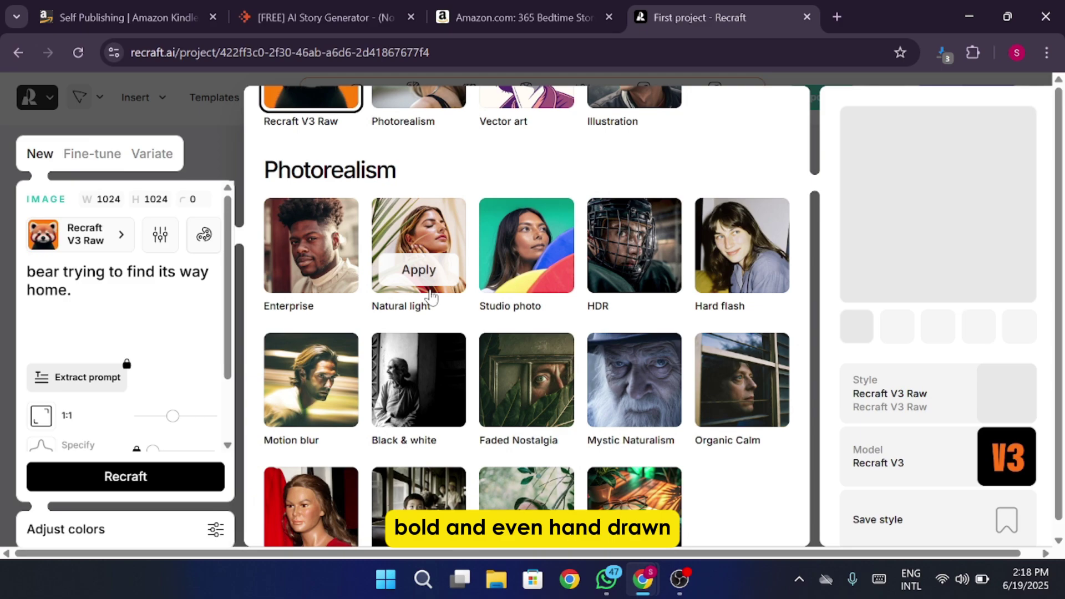
pyautogui.scroll(-3, 423, 388)
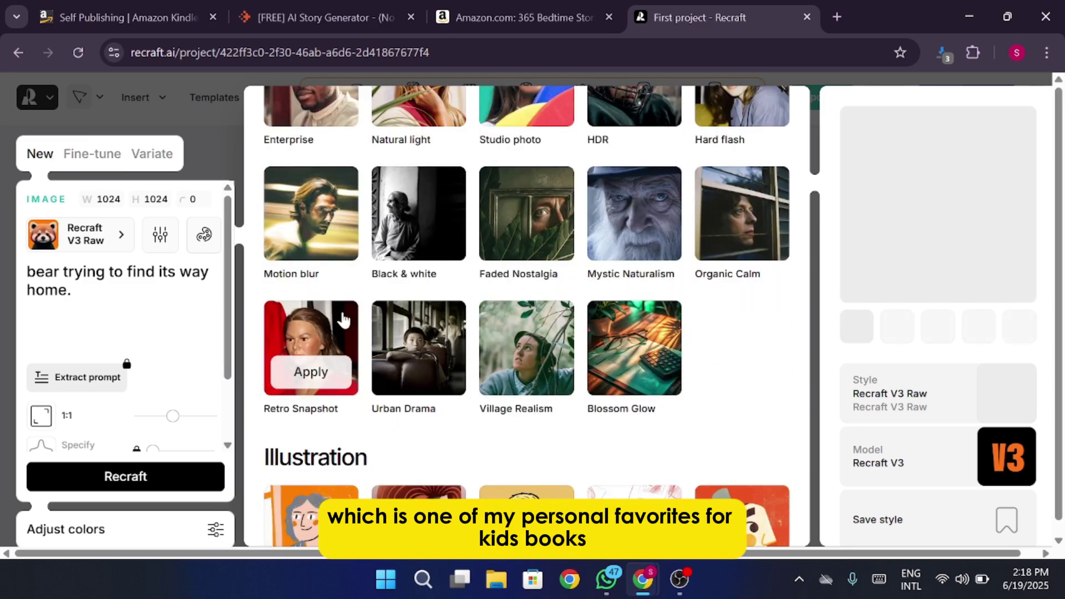
pyautogui.scroll(-3, 555, 340)
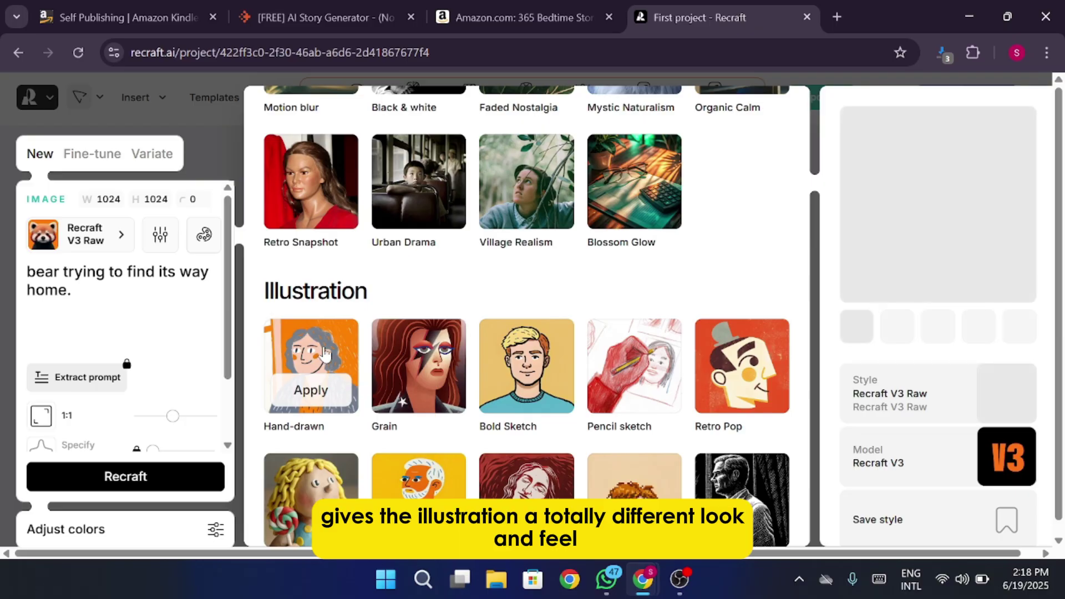
pyautogui.scroll(-3, 324, 355)
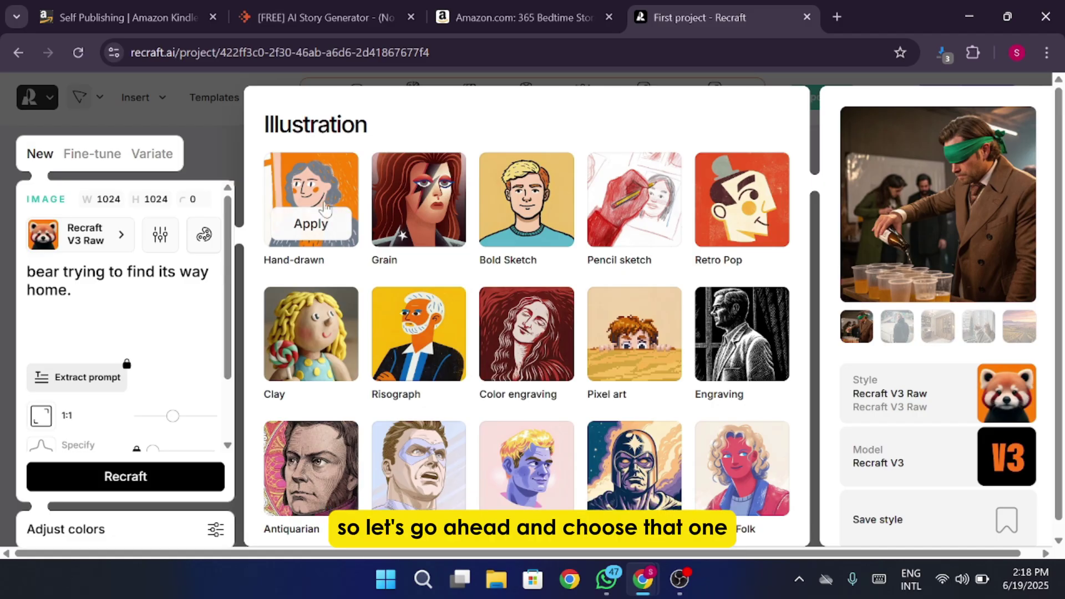
pyautogui.click(315, 223)
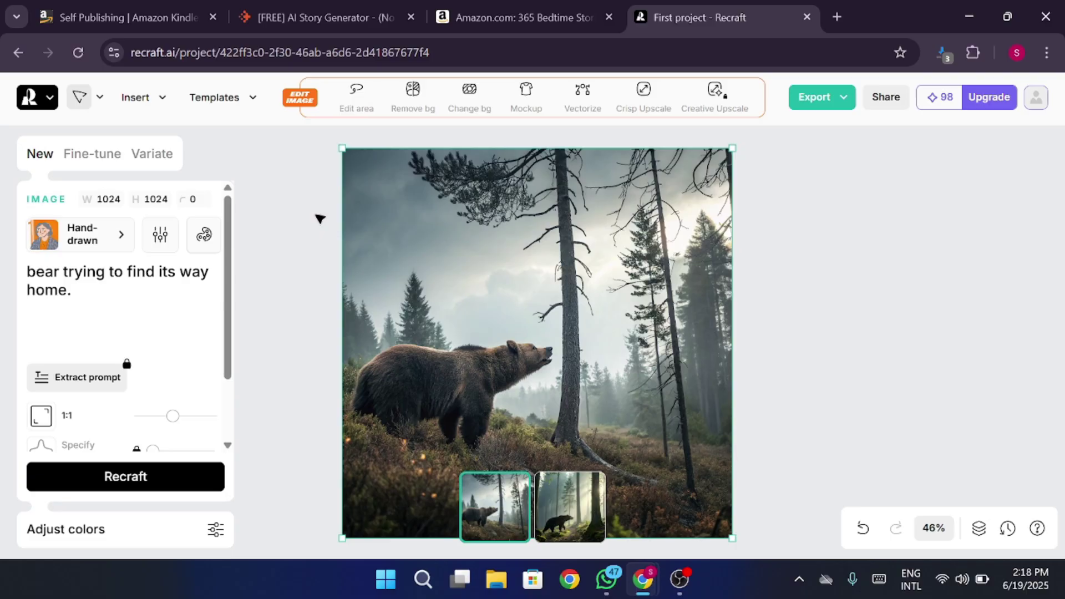
# Turn on Avoid Text in Image in the prompt settings.
pyautogui.click(160, 235)
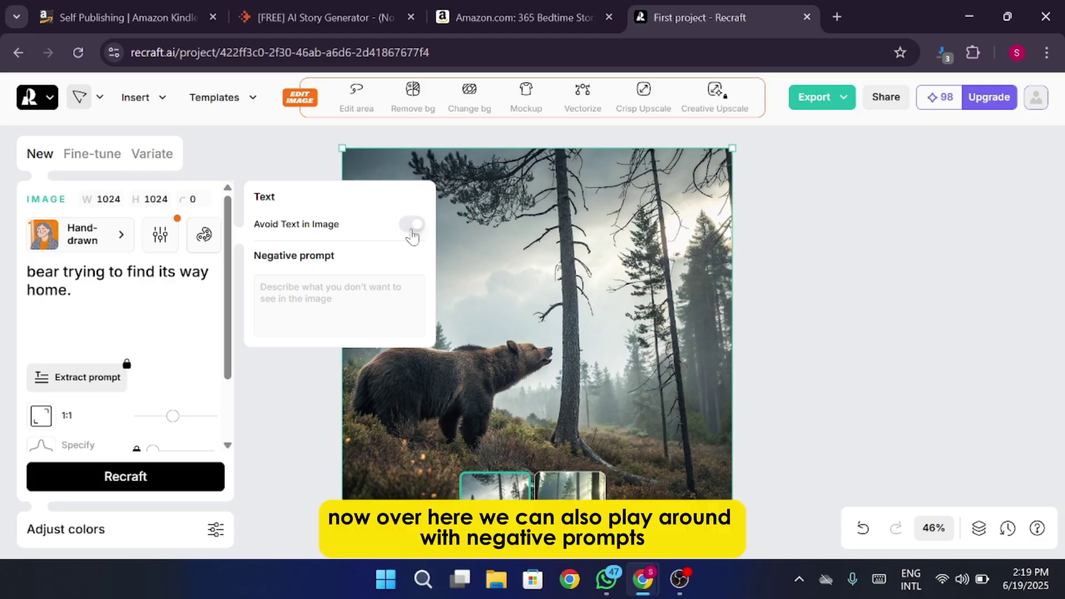
pyautogui.click(412, 229)
pyautogui.click(365, 288)
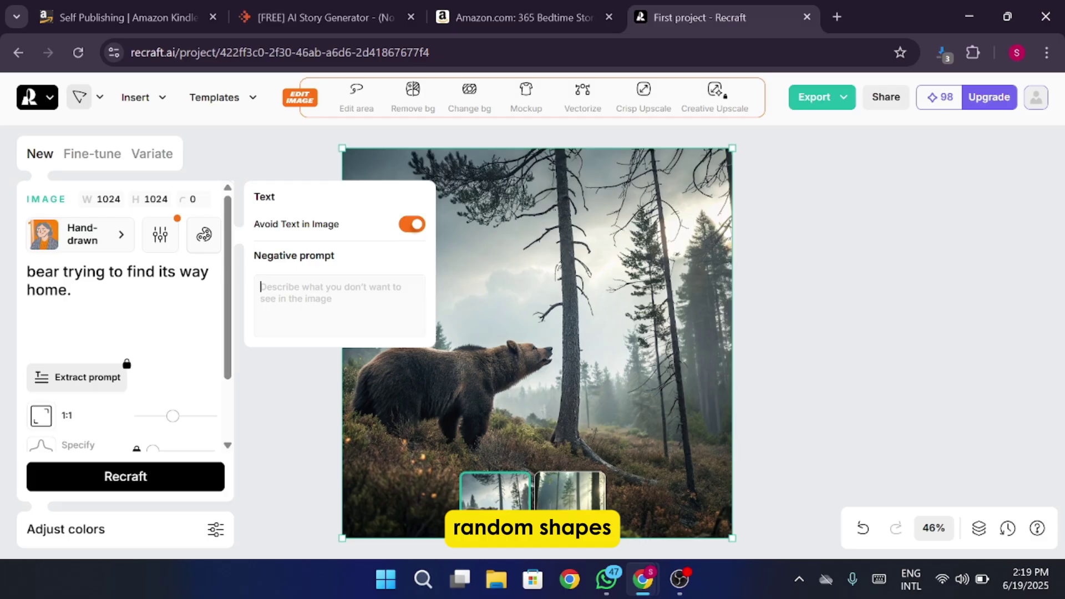
pyautogui.press('Escape')
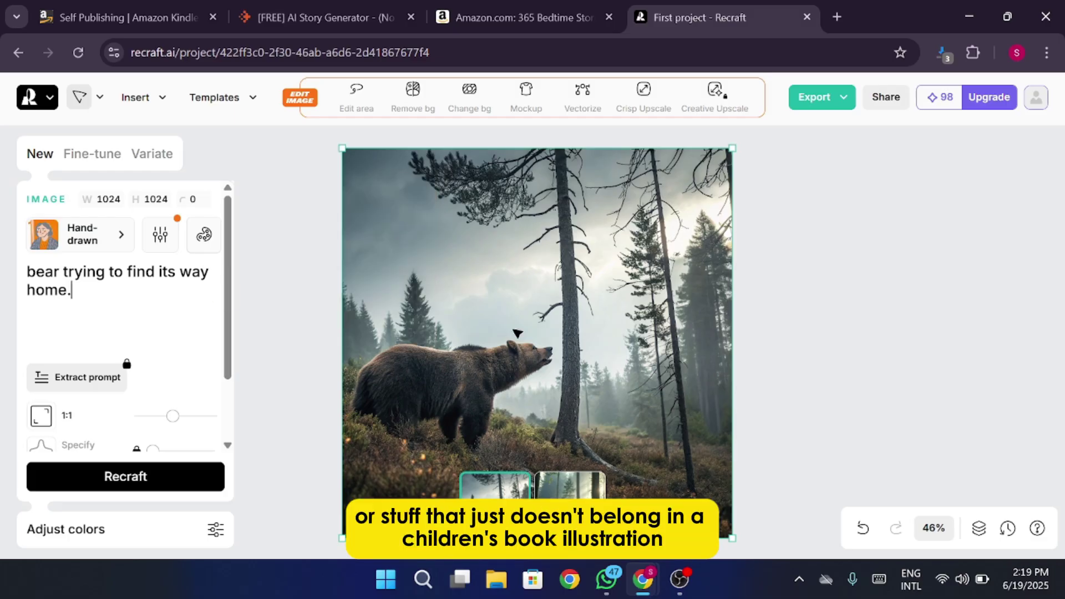
# Change the prompt to 'bear trying to find its way home, a carttonish look'.
pyautogui.press('BackSpace')
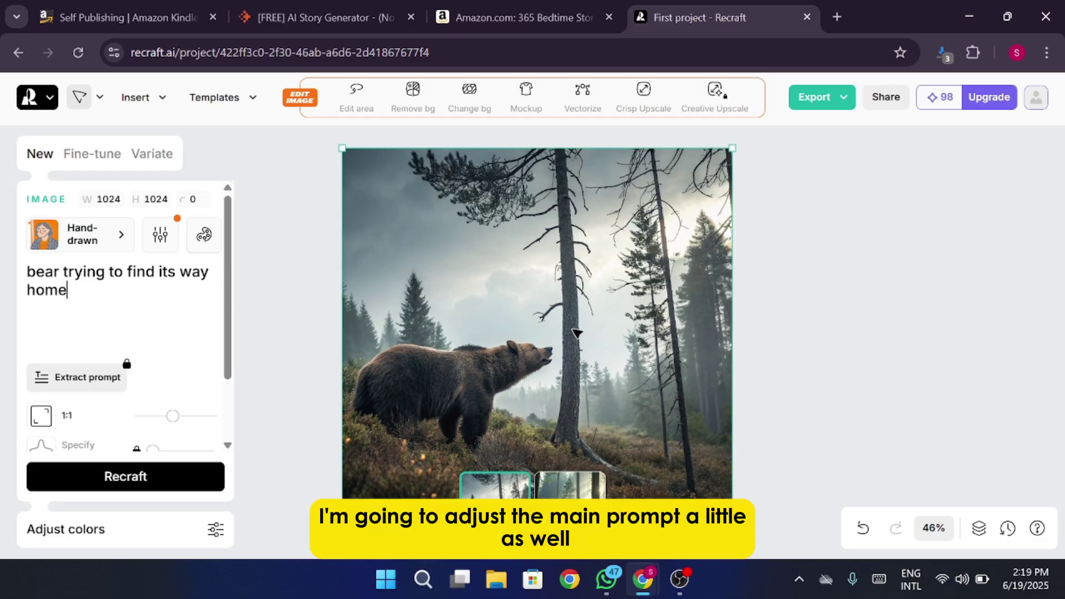
pyautogui.write(', a cartton')
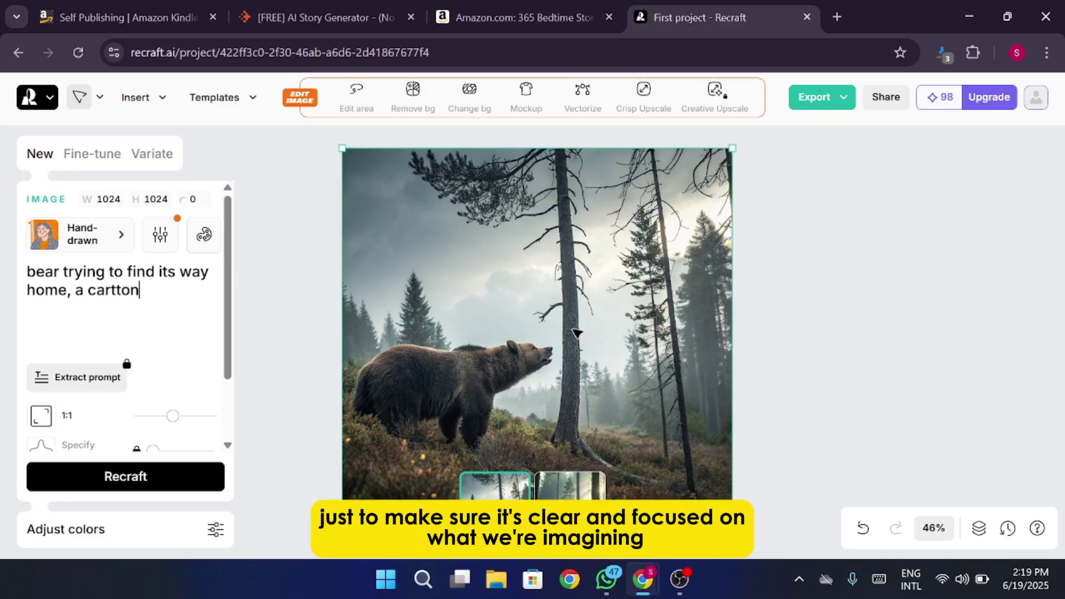
pyautogui.write('ish look')
pyautogui.press('BackSpace')
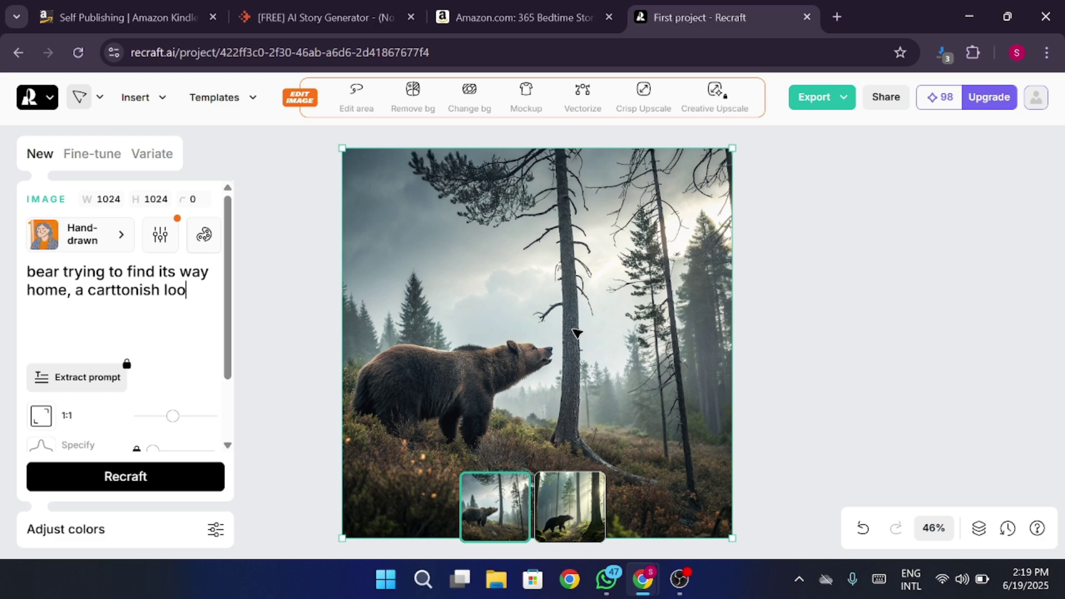
pyautogui.write('k')
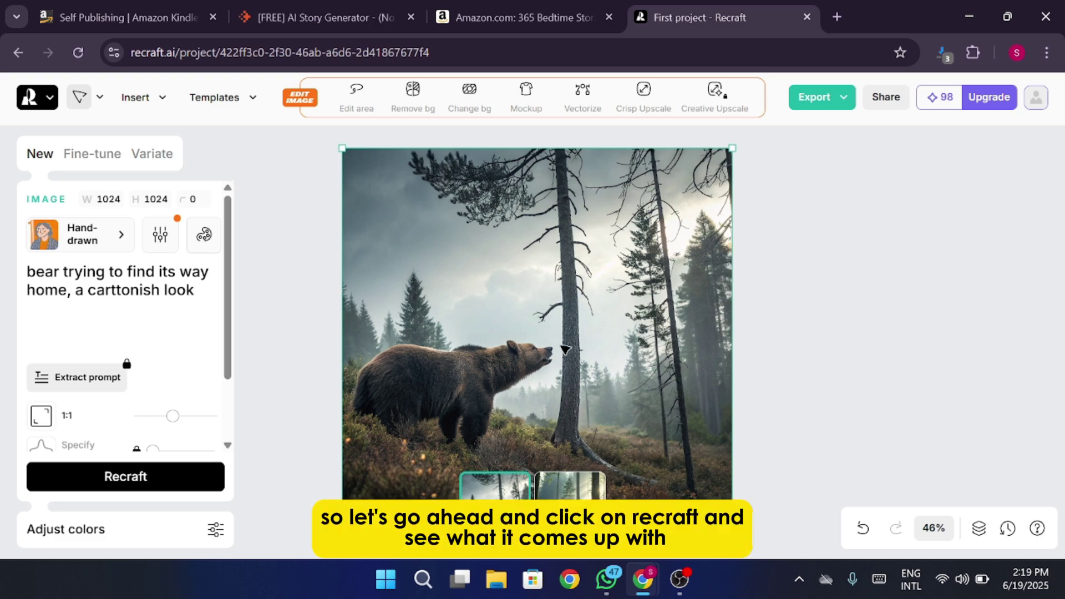
# Generate a first pair of hand-drawn bear images and compare the orange and brown bears.
pyautogui.click(126, 477)
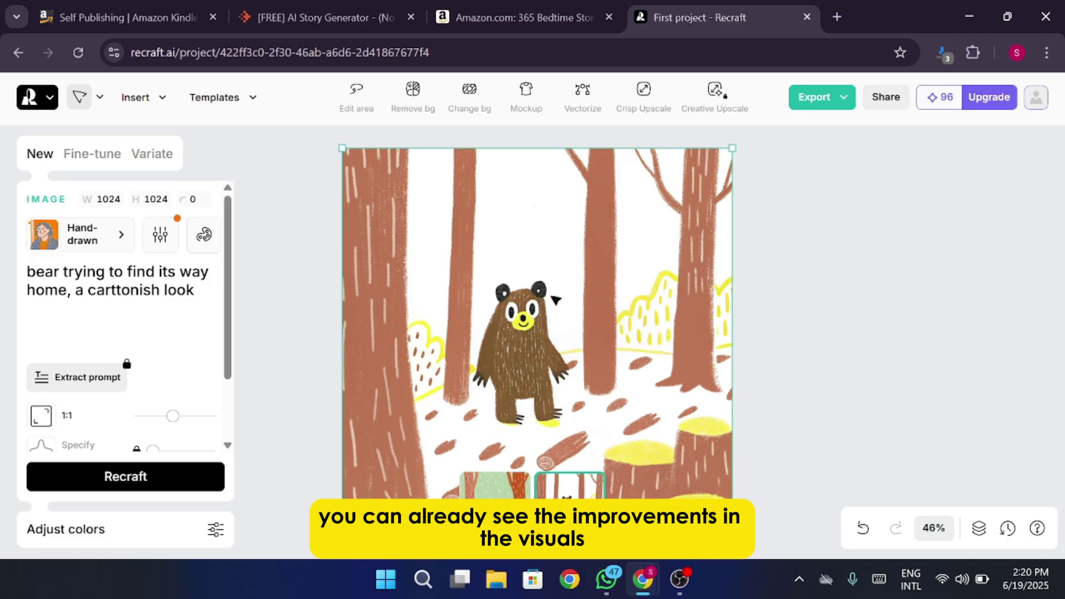
pyautogui.click(494, 489)
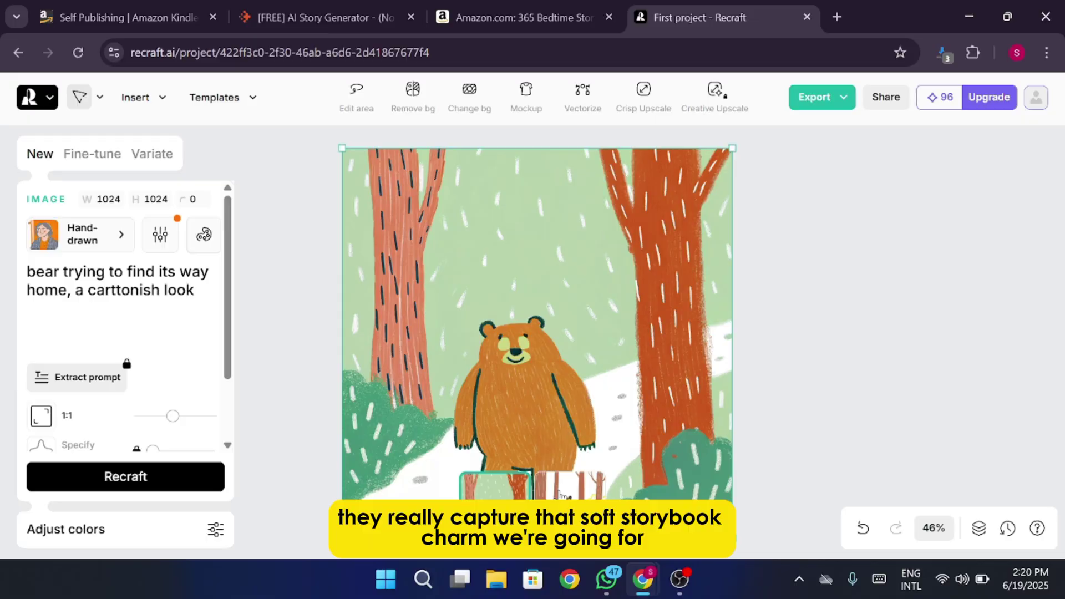
pyautogui.click(562, 491)
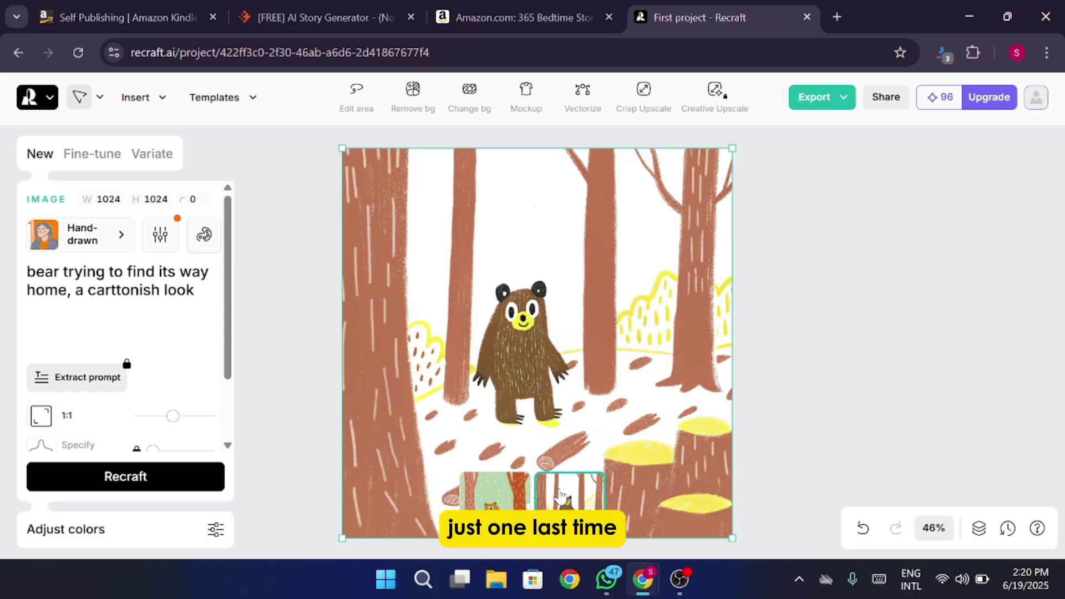
pyautogui.click(495, 497)
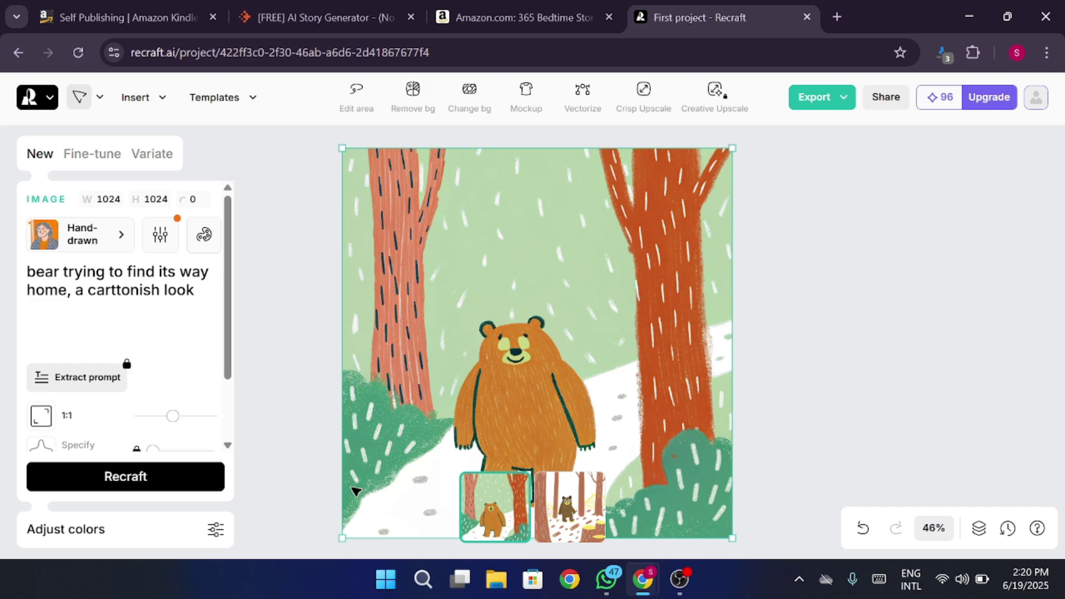
# Generate a second pair and compare the dark-forest and blue-and-yellow bear variations.
pyautogui.click(183, 483)
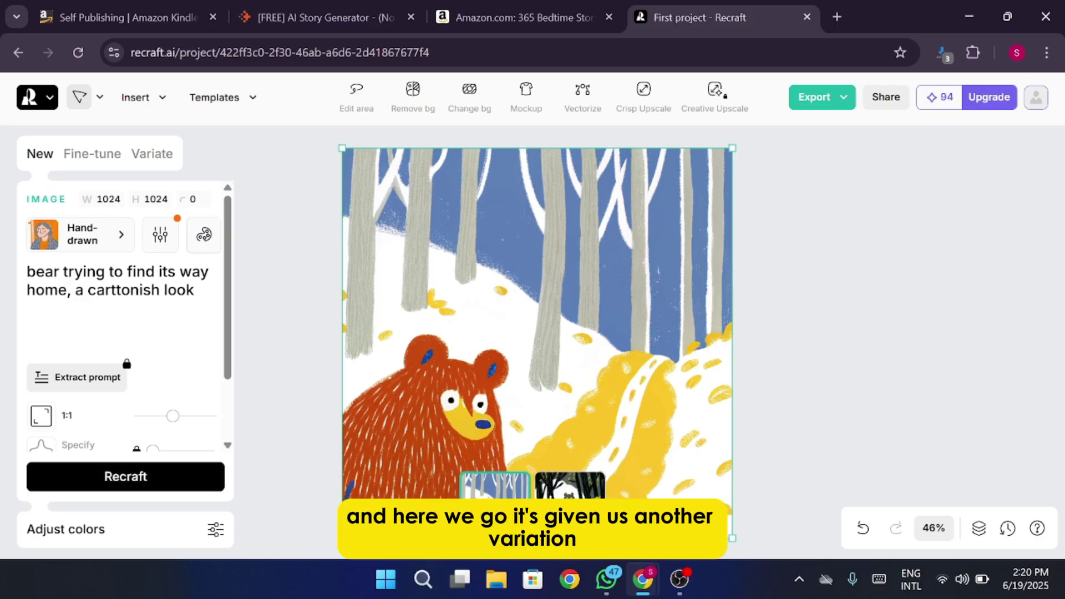
pyautogui.click(555, 499)
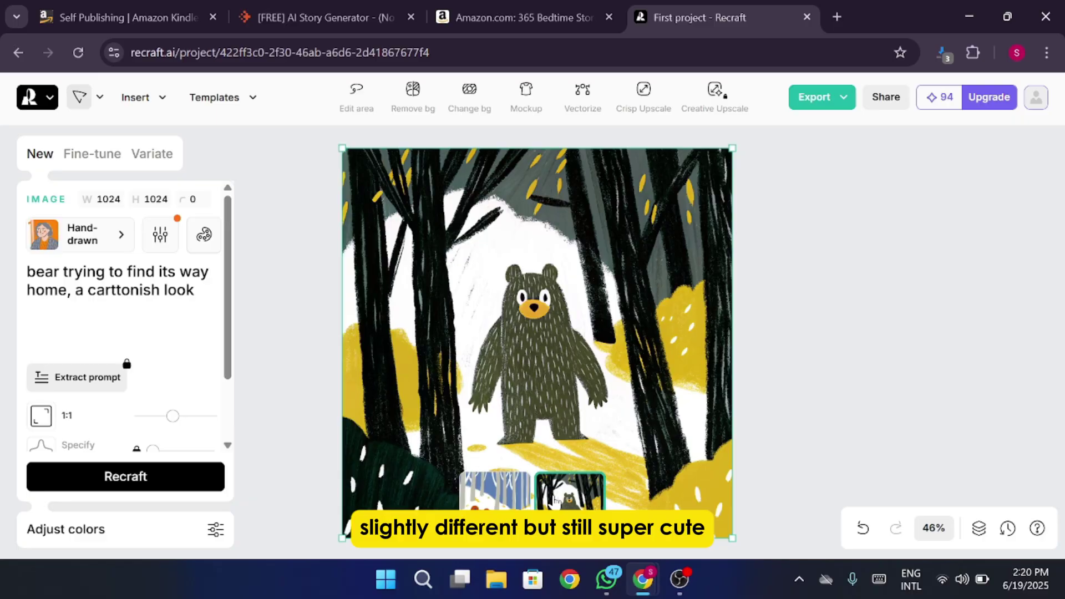
pyautogui.click(527, 500)
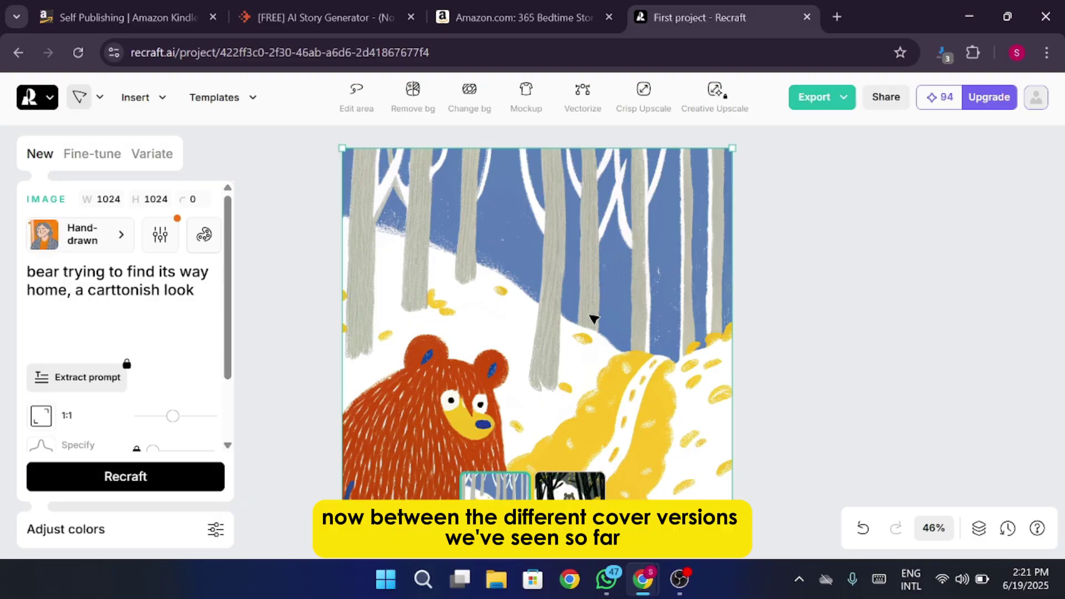
# Select the dark-forest bear version and export it as a 1024×1024 PNG.
pyautogui.scroll(-2, 183, 342)
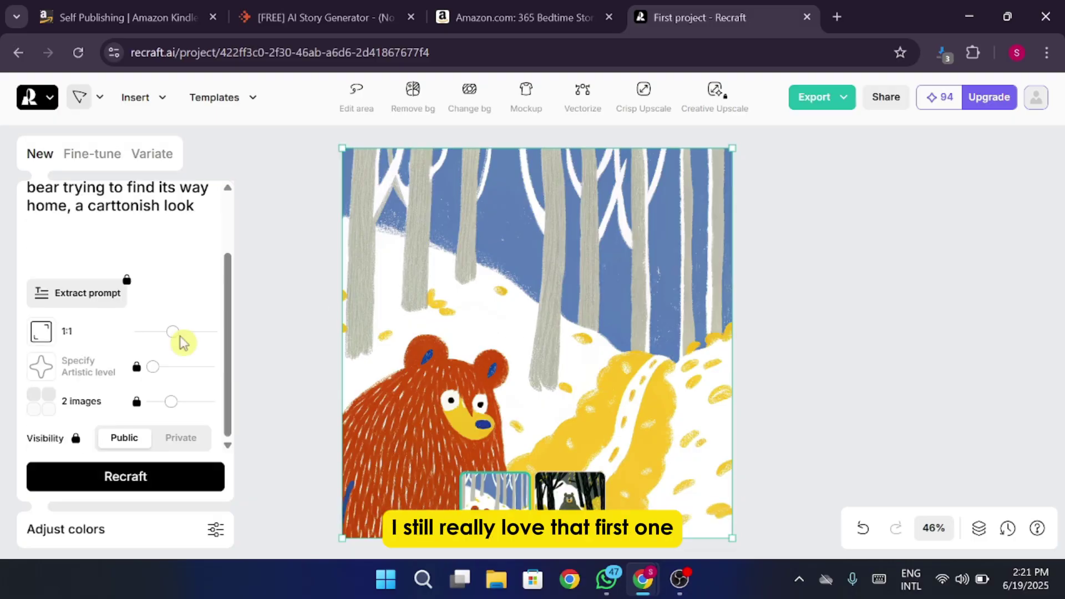
pyautogui.scroll(2, 183, 342)
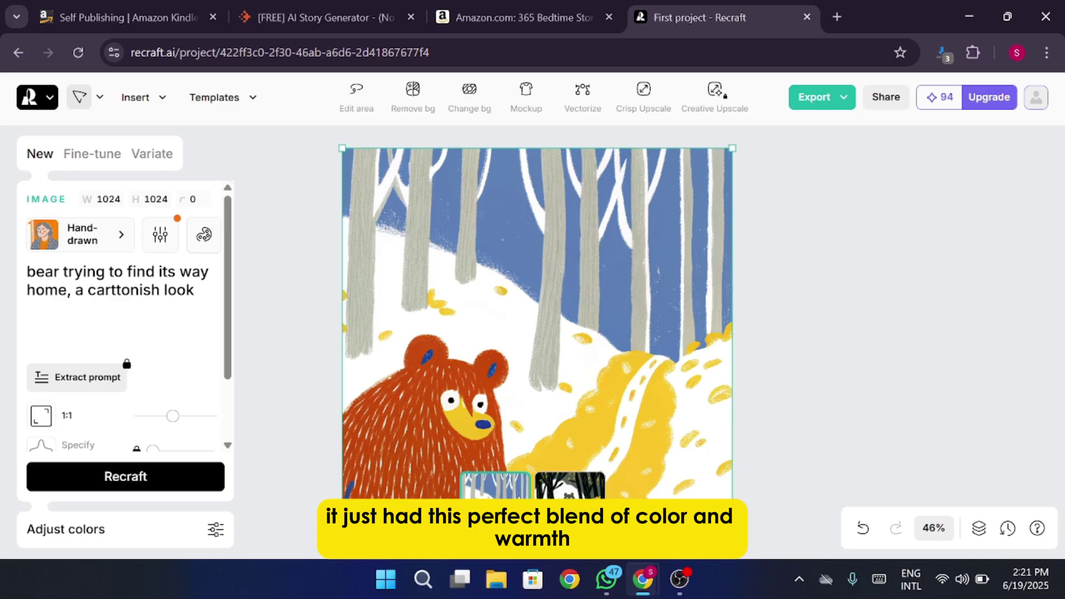
pyautogui.click(570, 485)
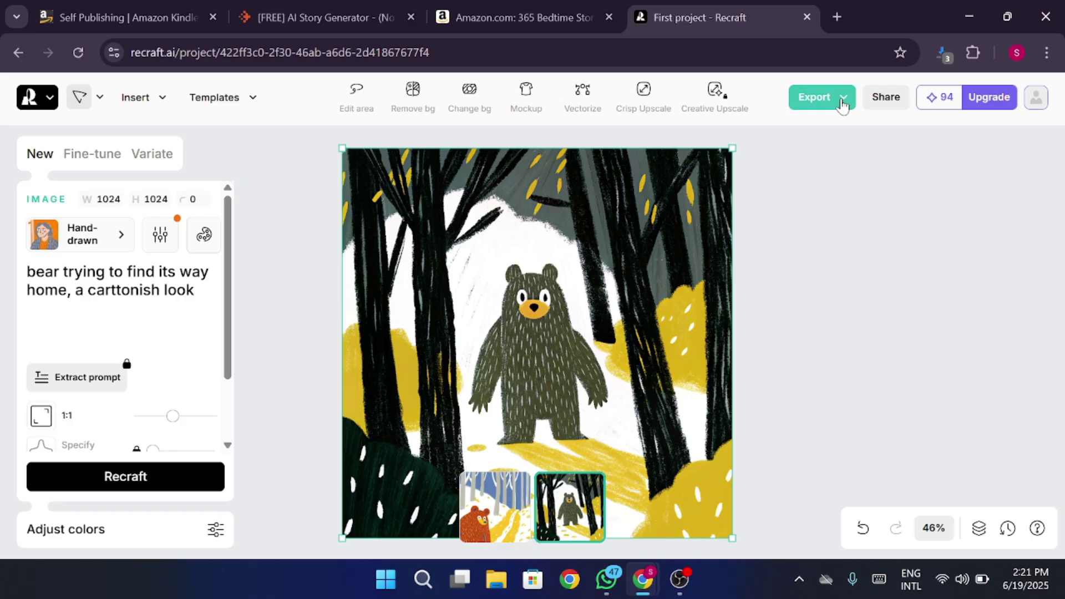
pyautogui.click(815, 104)
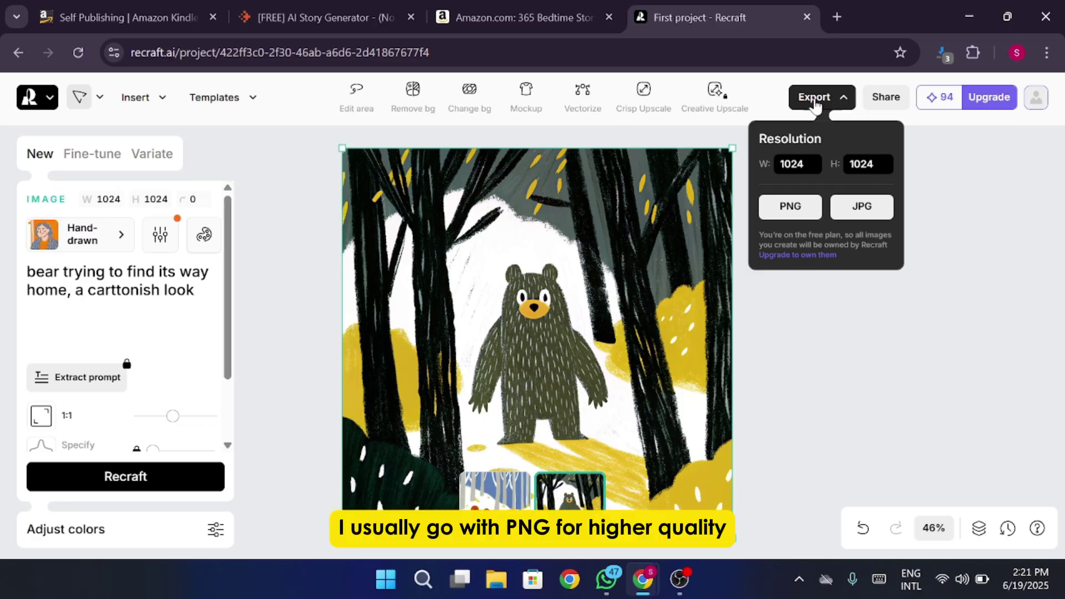
pyautogui.click(802, 214)
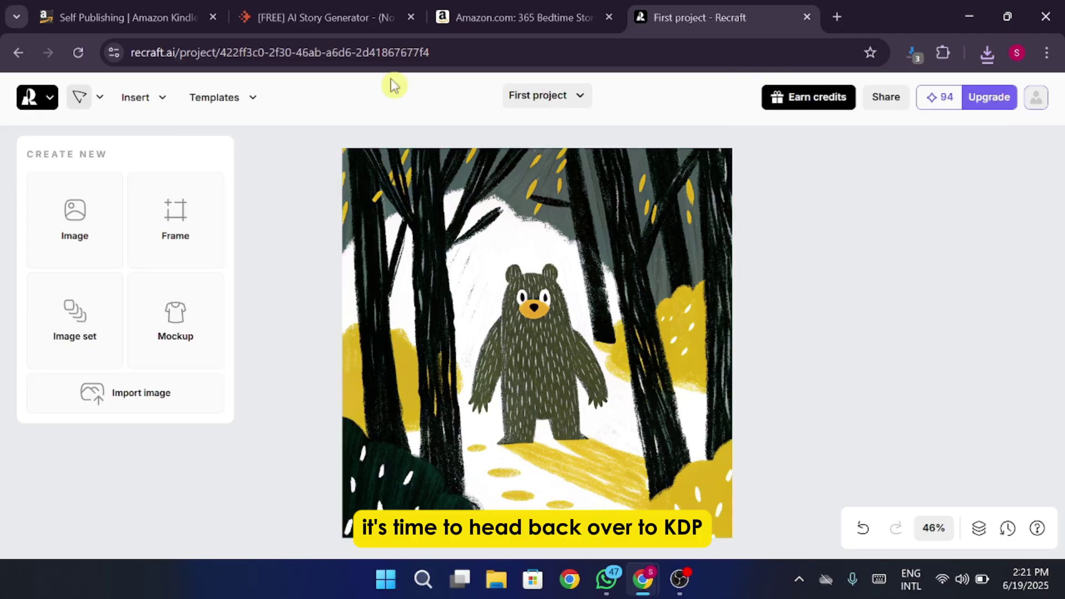
# Go to the Kindle Direct Publishing homepage and choose to join KDP.
pyautogui.click(162, 24)
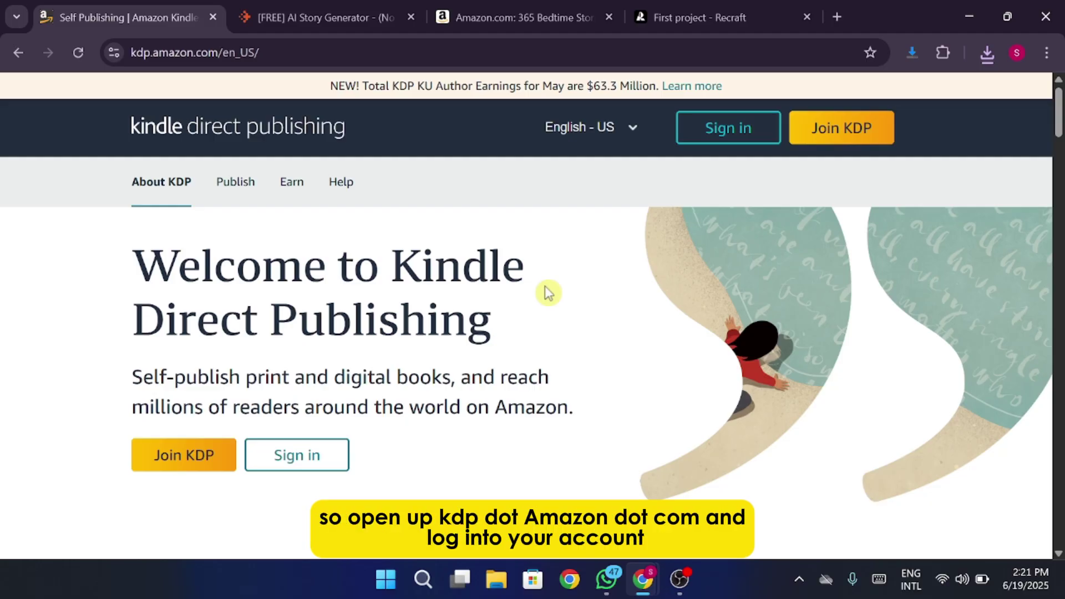
pyautogui.click(222, 52)
pyautogui.click(621, 348)
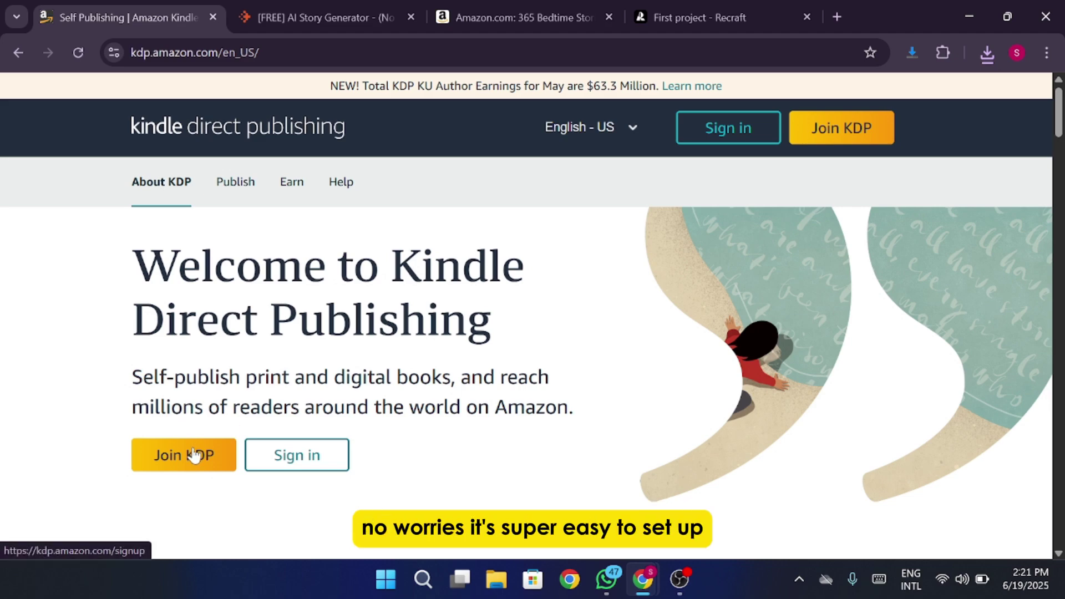
# Start a new KDP account, enter the account name, and scroll down to the bookshelf.
pyautogui.click(217, 456)
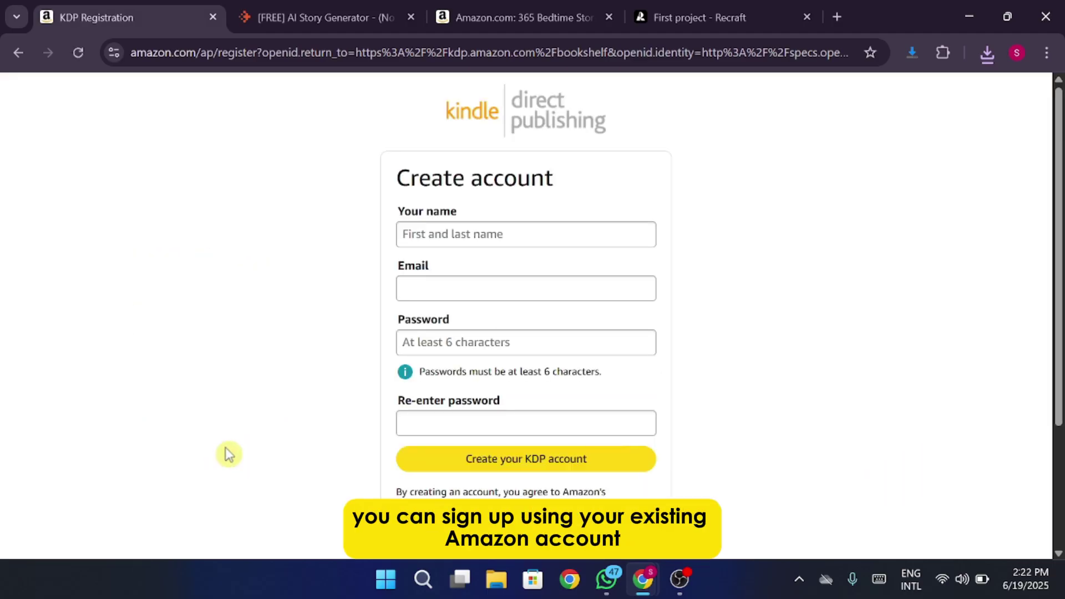
pyautogui.press('Tab')
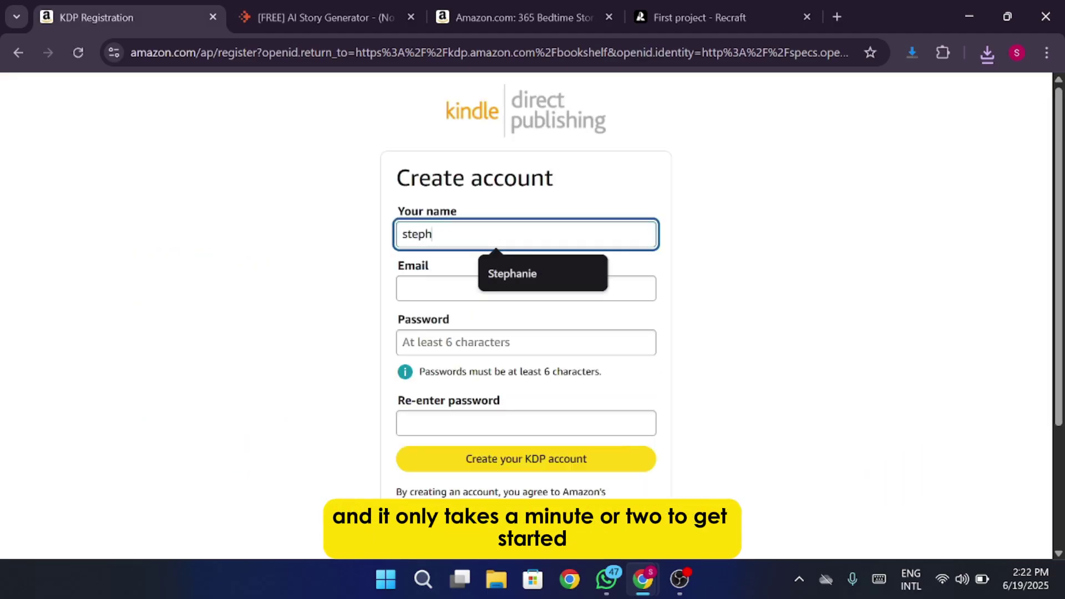
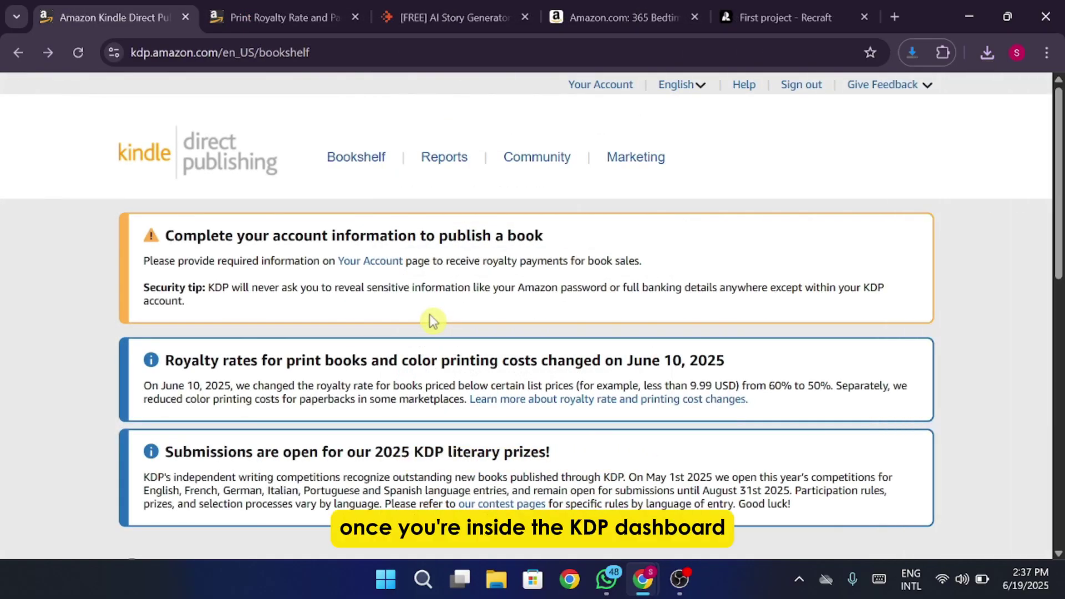
pyautogui.scroll(-4, 432, 321)
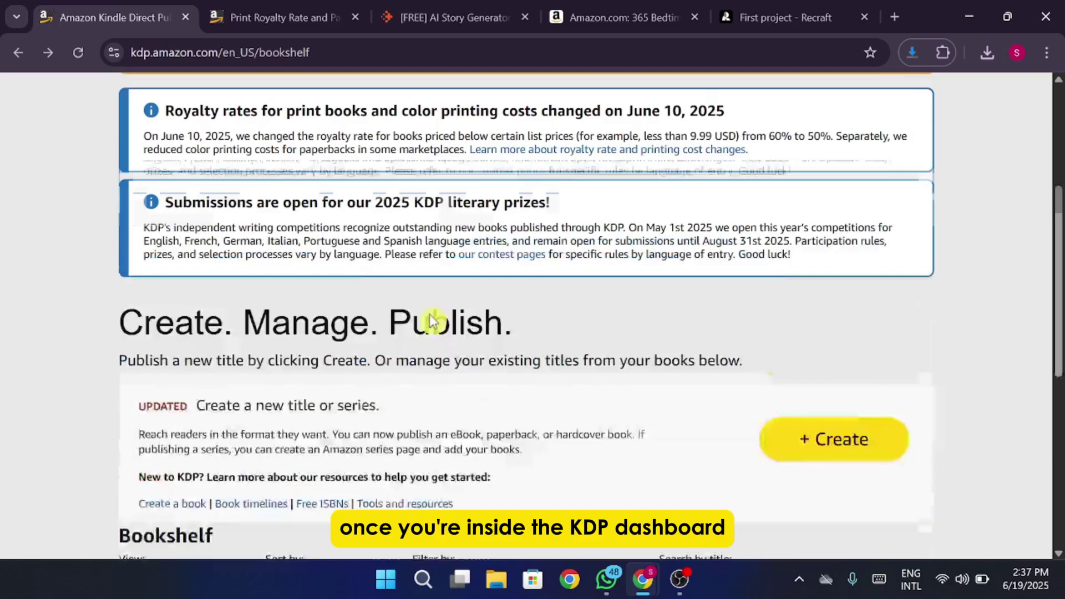
pyautogui.scroll(-3, 433, 320)
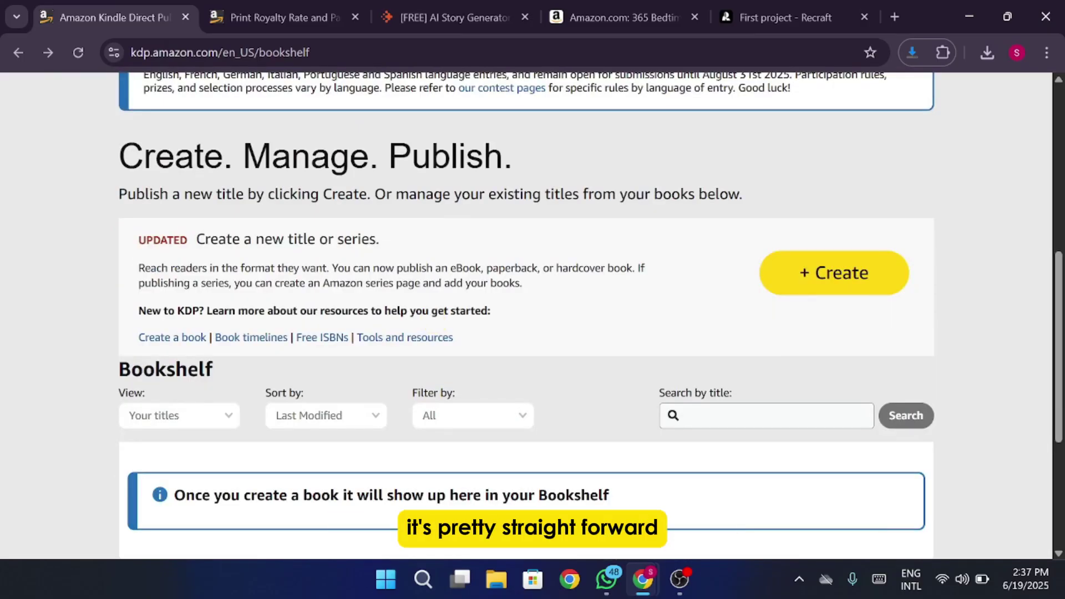
# Create a new Kindle eBook from the bookshelf, opening its English-language Details page.
pyautogui.click(852, 289)
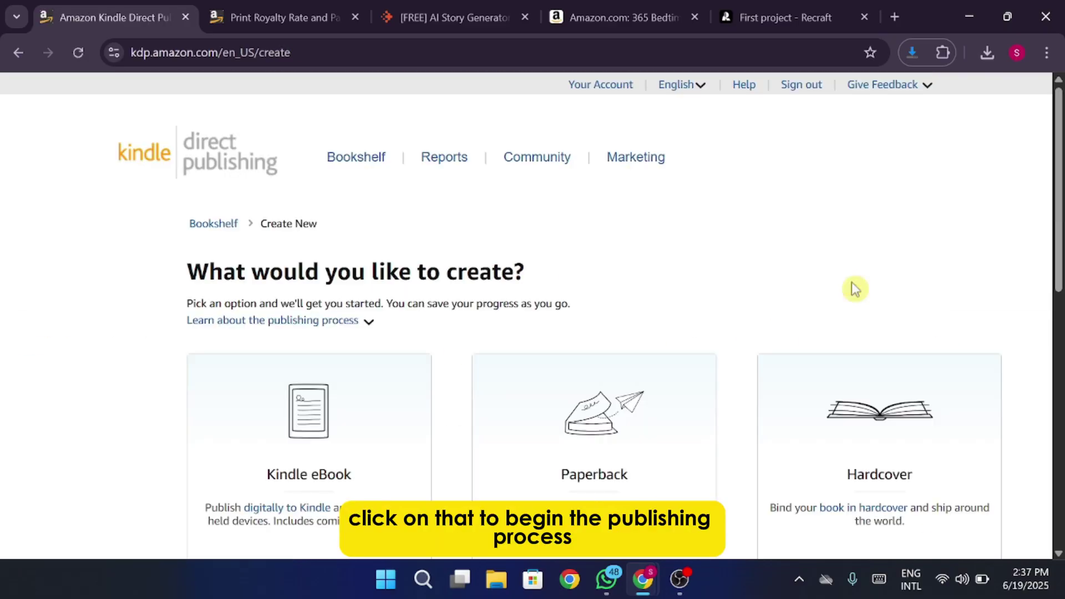
pyautogui.scroll(-3, 855, 287)
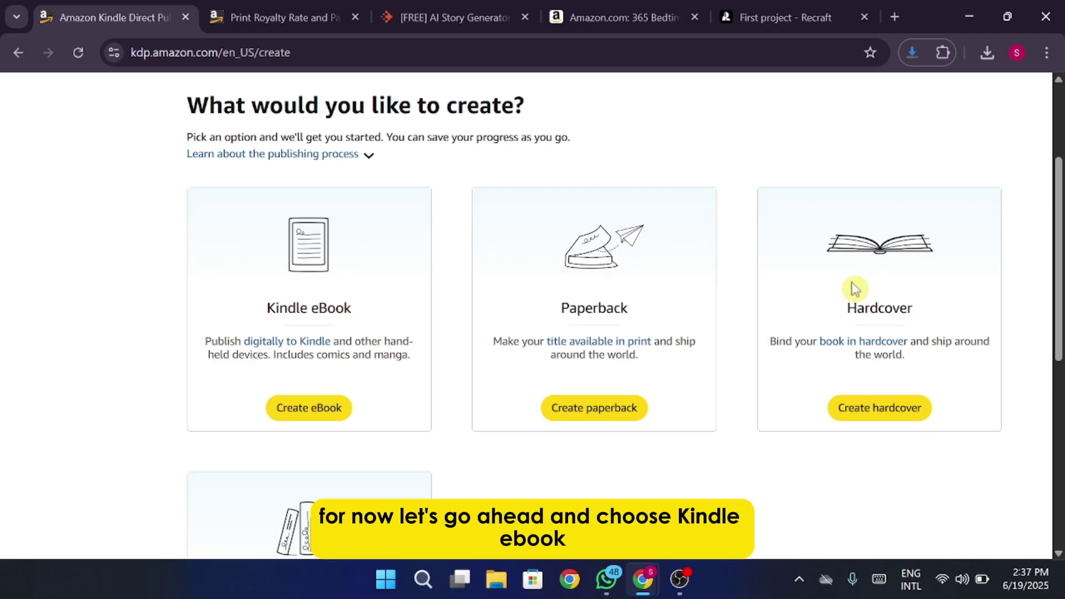
pyautogui.click(322, 414)
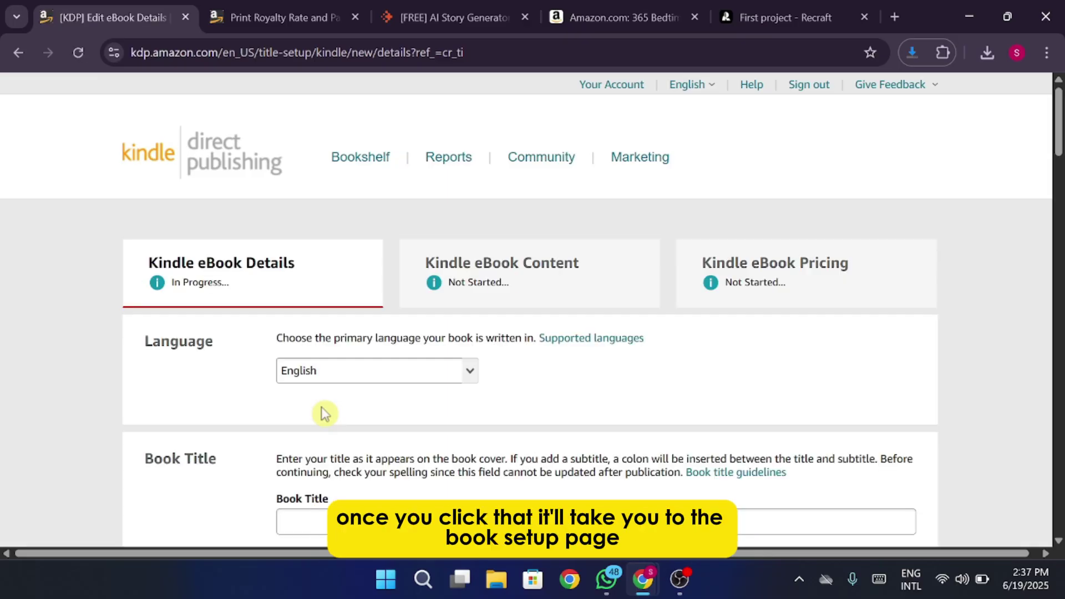
# Enter 'Children night stories' as the Book Title.
pyautogui.doubleClick(586, 264)
pyautogui.click(584, 286)
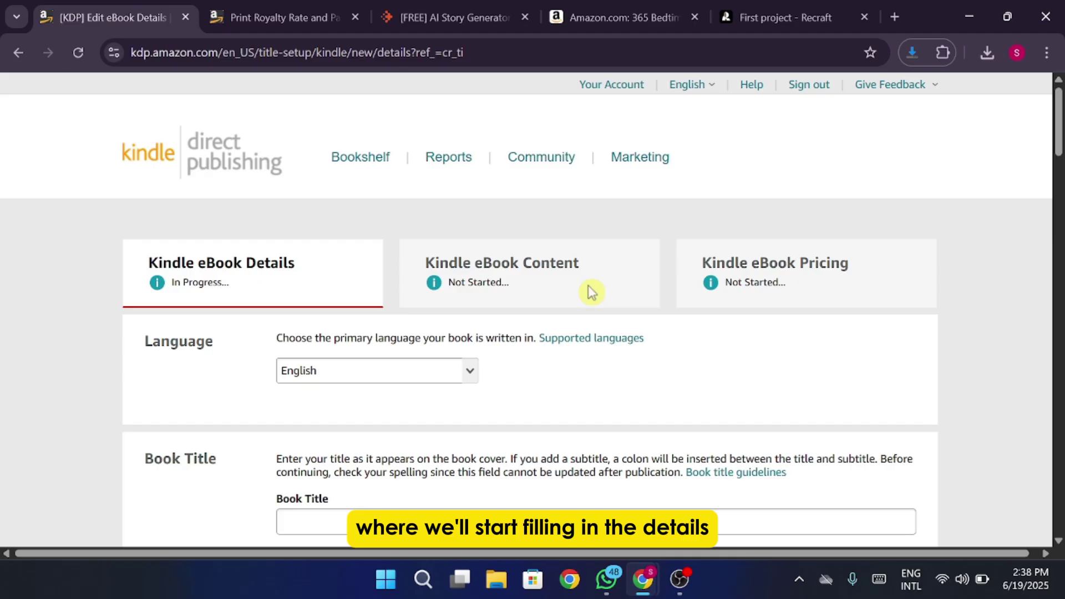
pyautogui.scroll(-1, 534, 419)
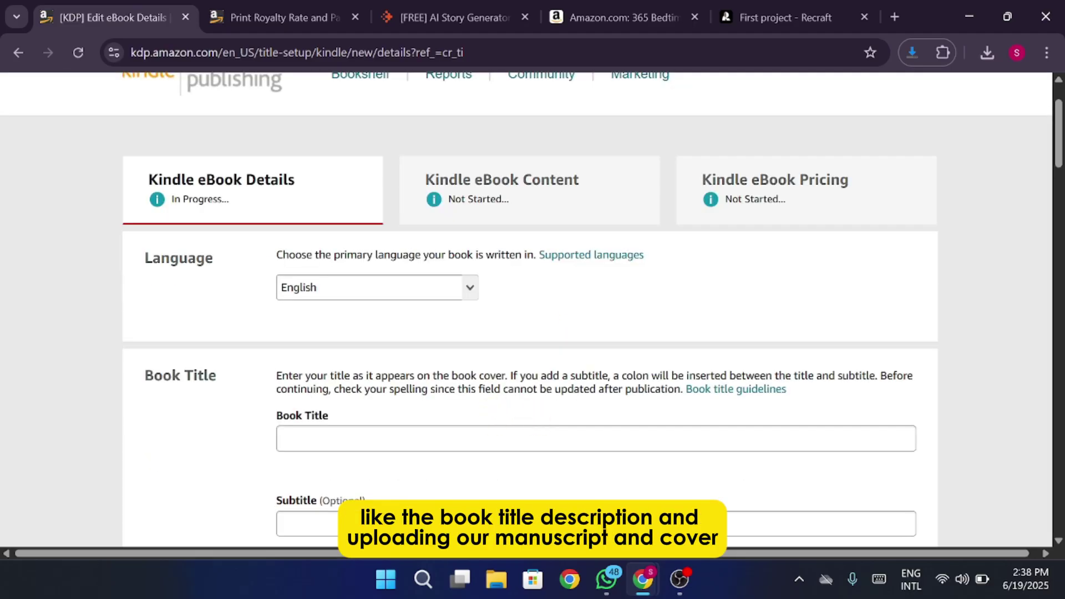
pyautogui.click(494, 439)
pyautogui.write('Children night stories')
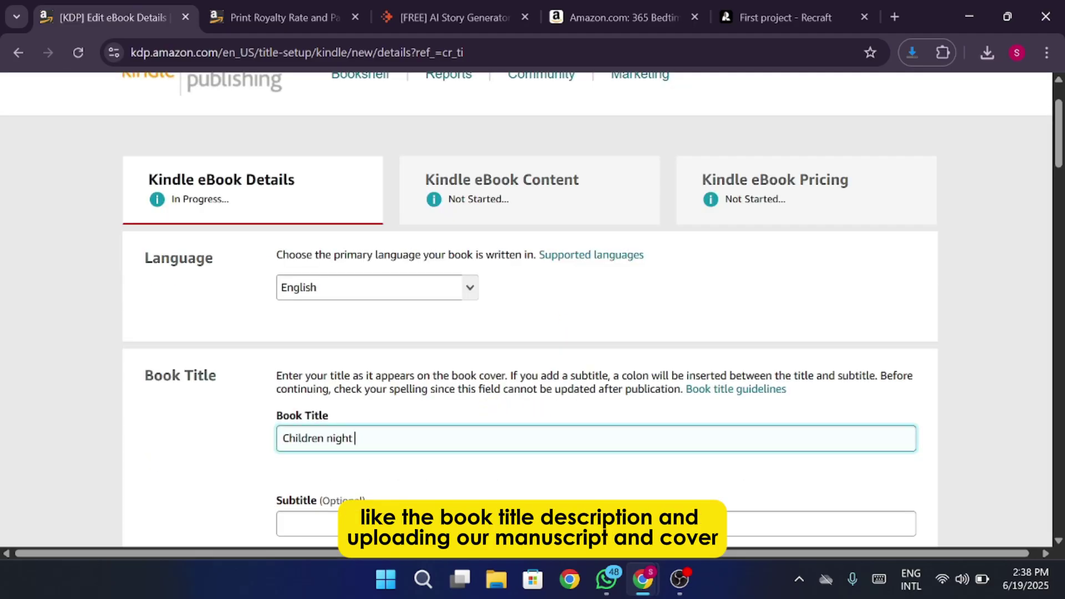
# Fill in the primary author's first and last name, keeping the contributor role as Author.
pyautogui.scroll(-3, 538, 441)
pyautogui.scroll(-4, 538, 441)
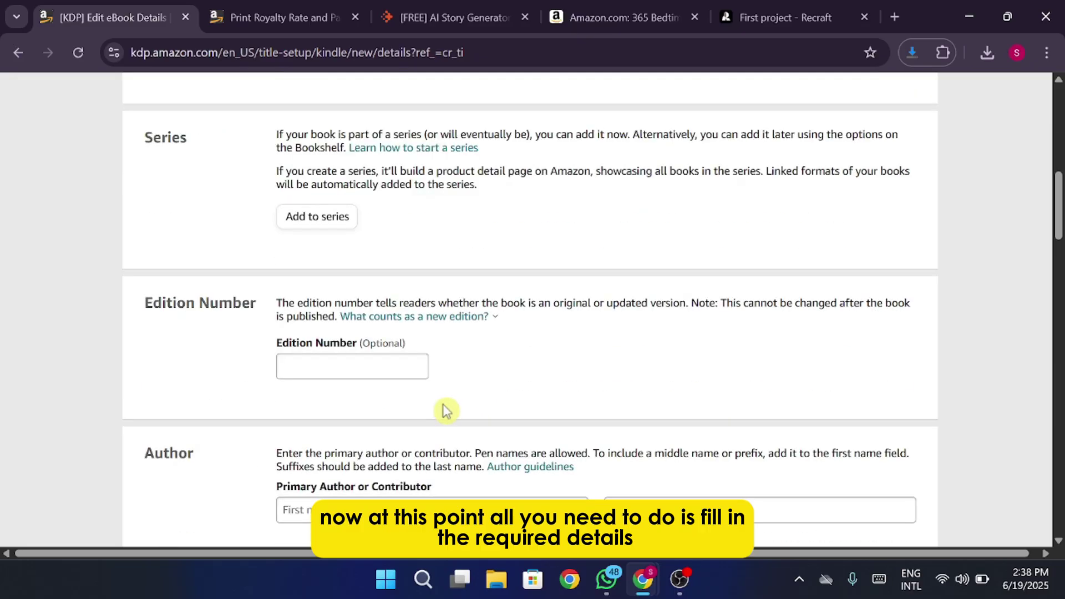
pyautogui.scroll(-3, 532, 311)
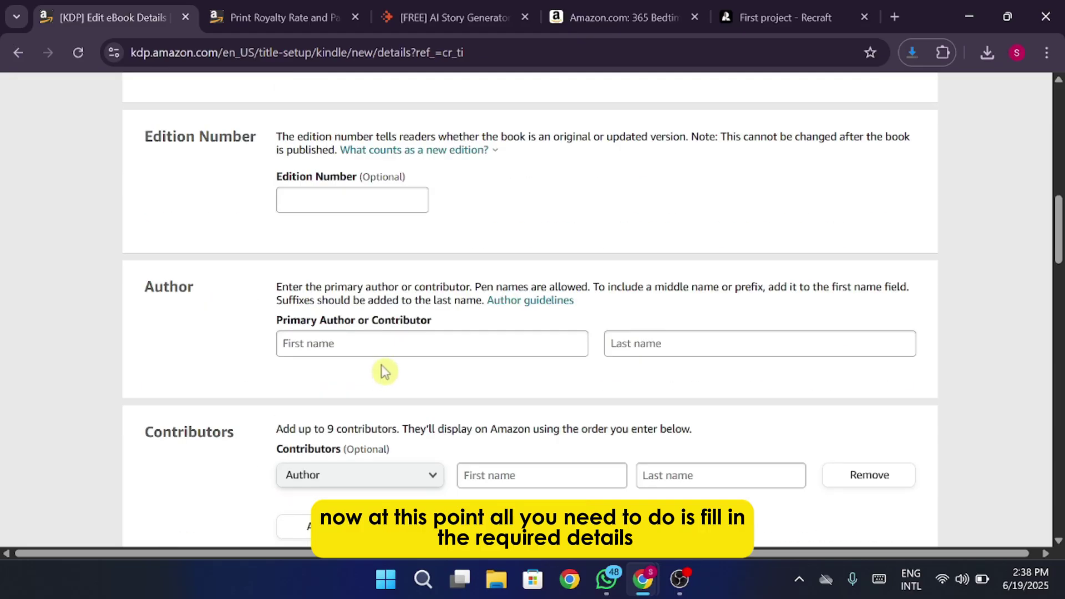
pyautogui.click(378, 346)
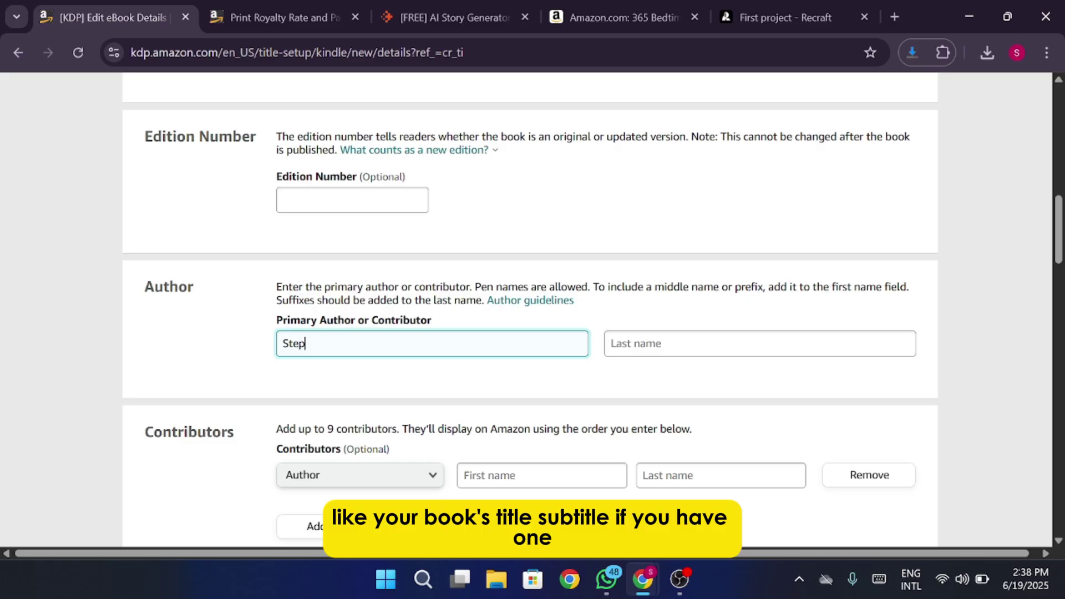
pyautogui.click(608, 342)
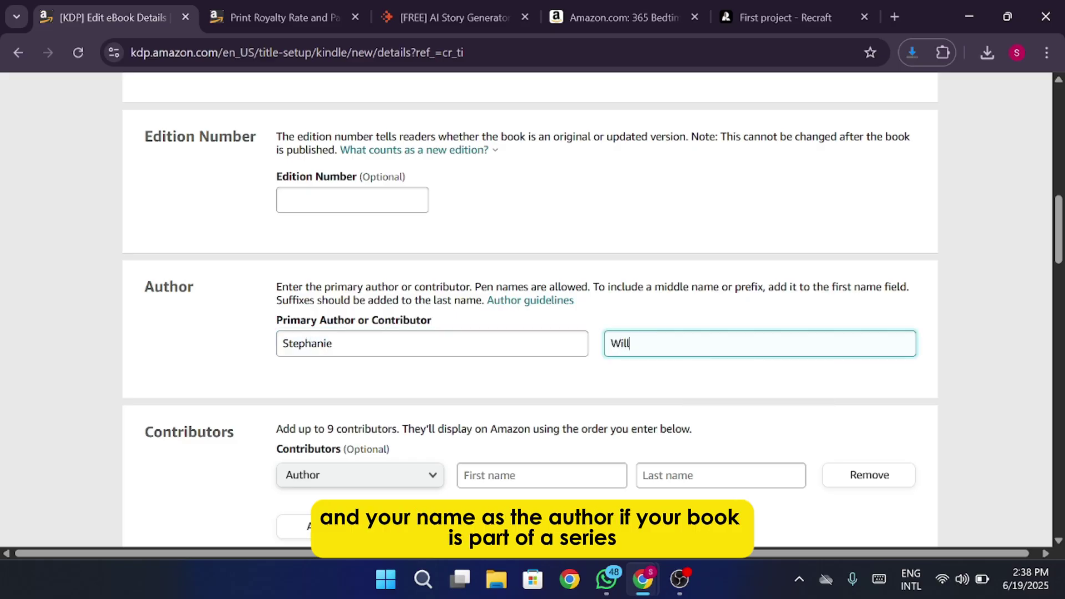
pyautogui.scroll(-5, 519, 250)
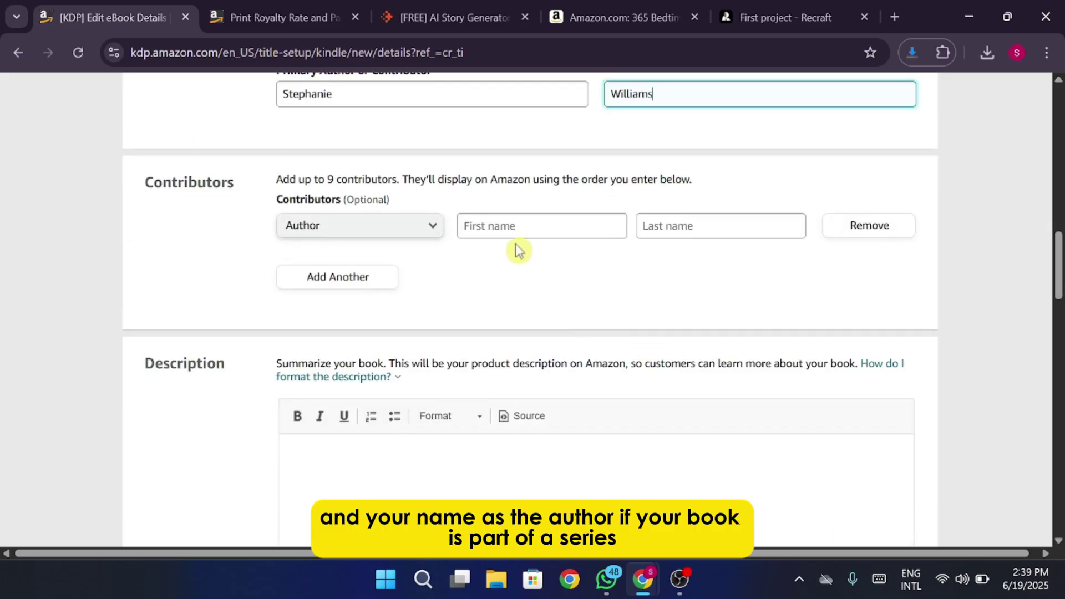
pyautogui.click(411, 222)
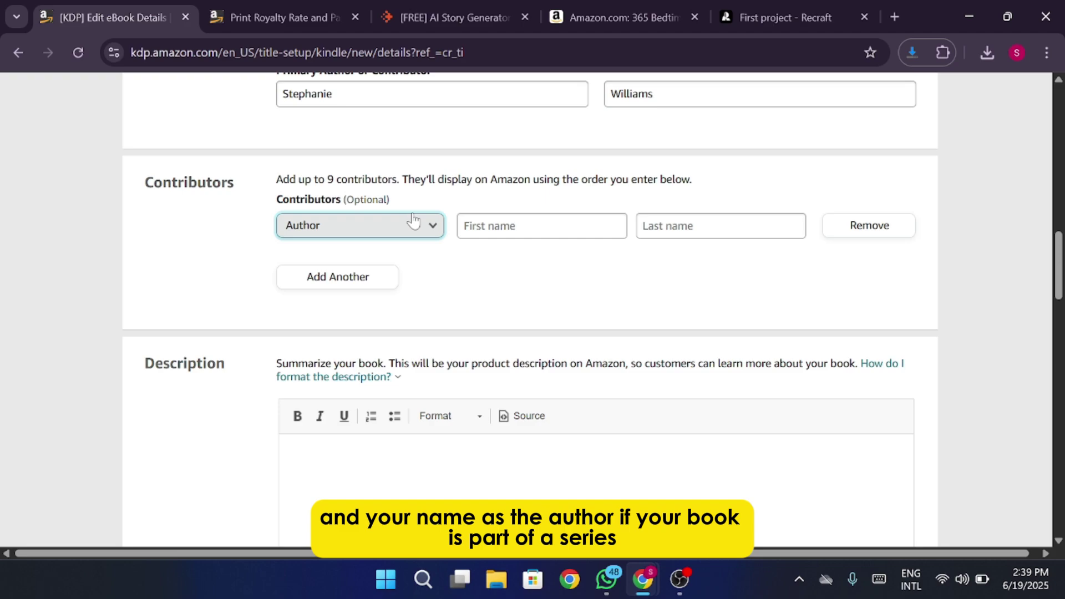
pyautogui.click(434, 236)
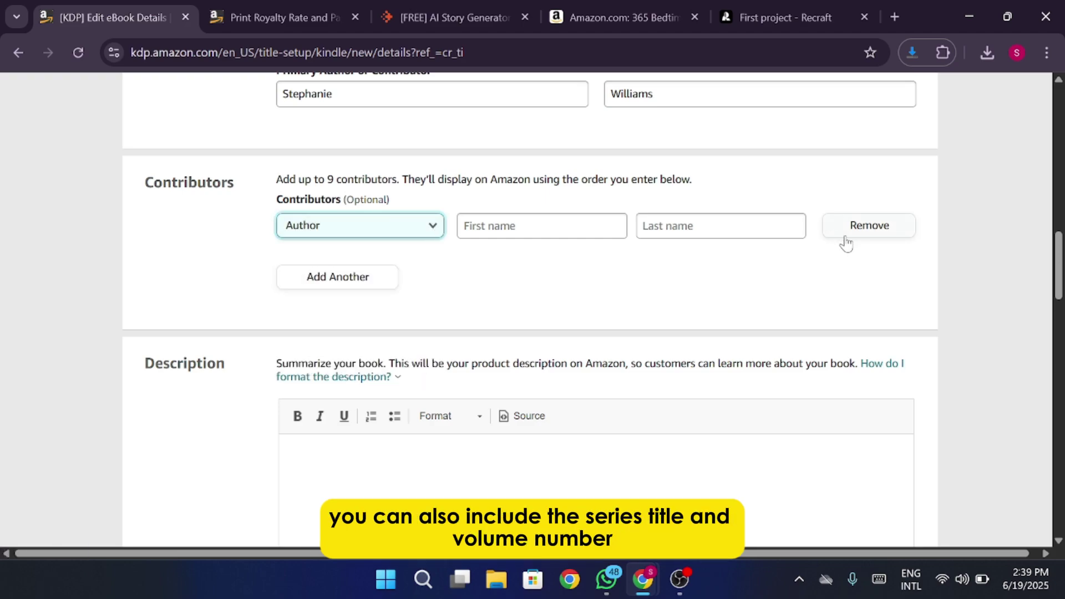
pyautogui.click(894, 236)
# Paste the prepared bedtime-stories text into the Description editor and review it.
pyautogui.scroll(-3, 523, 299)
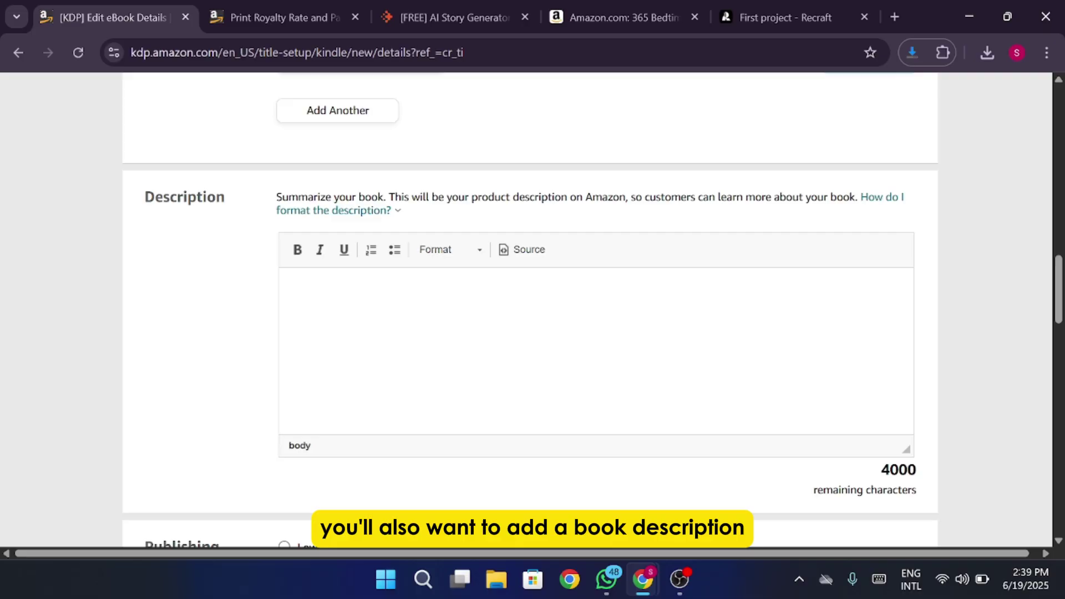
pyautogui.click(296, 293)
pyautogui.hotkey('ctrl', 'v')
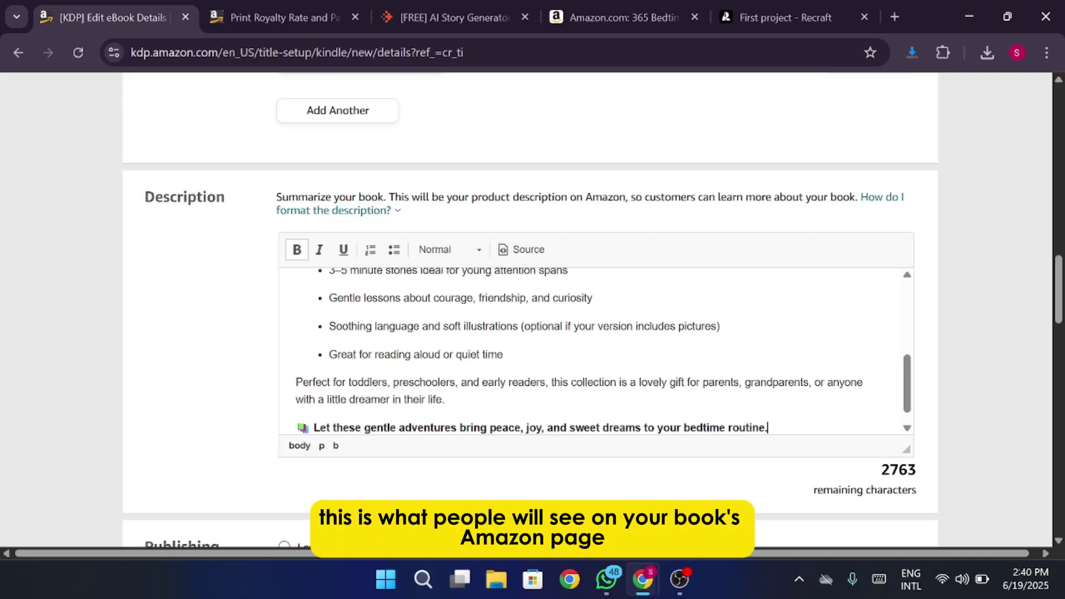
pyautogui.hotkey('ctrl', 'Home')
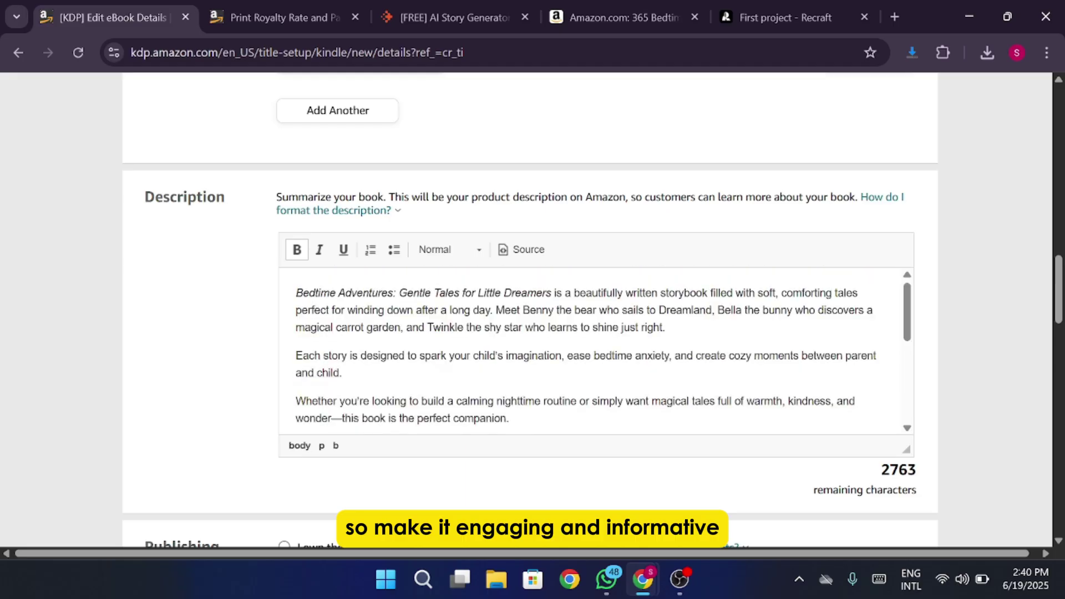
pyautogui.hotkey('ctrl', 'End')
pyautogui.scroll(-2, 242, 507)
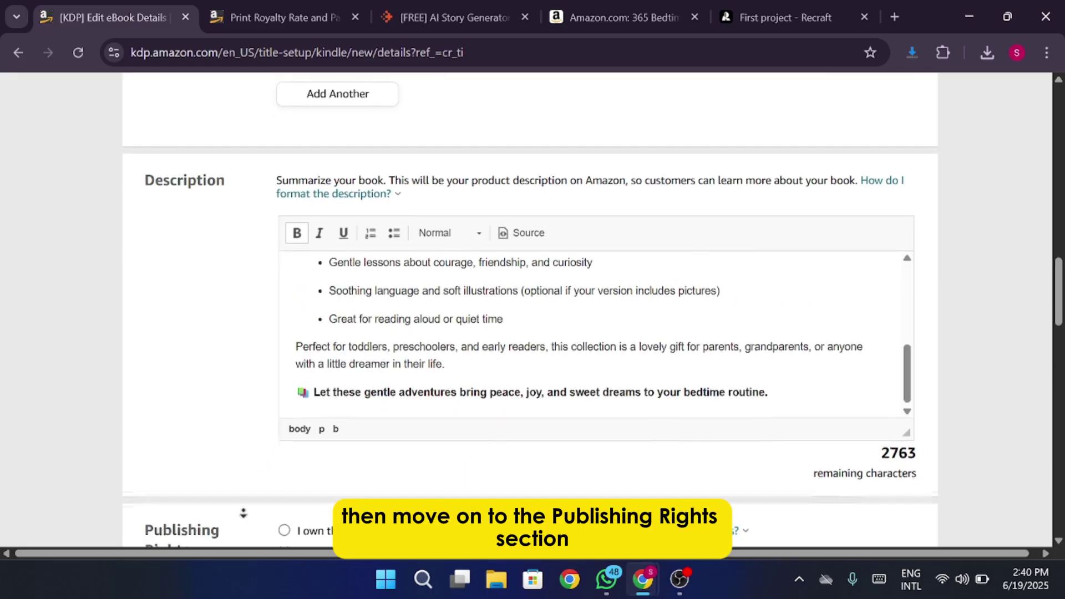
pyautogui.scroll(-2, 243, 514)
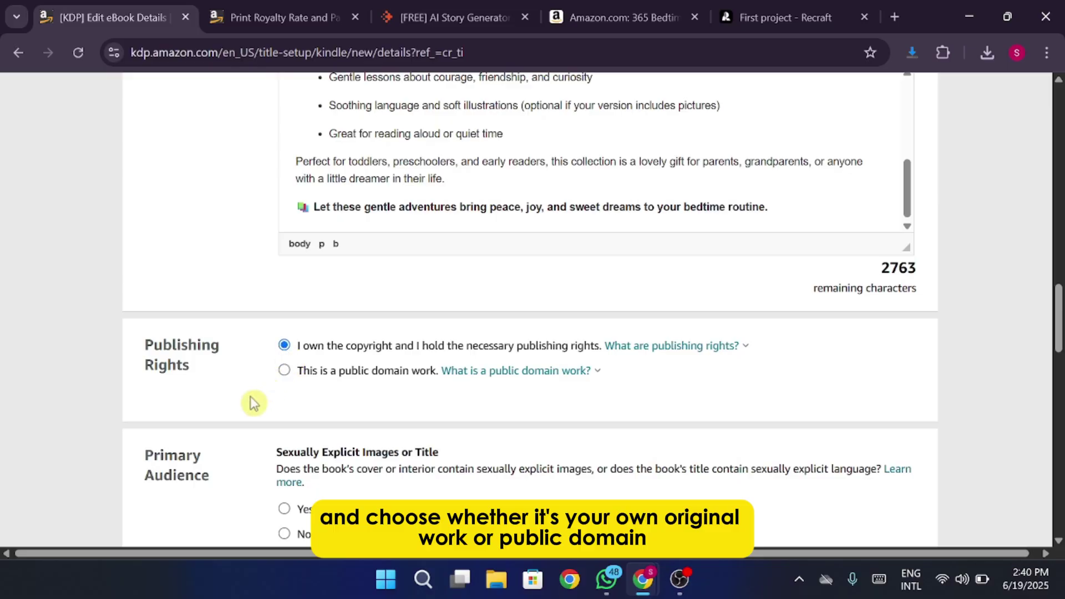
pyautogui.scroll(-6, 250, 399)
# Mark the book as not sexually explicit and save Kindle Books Classics as its category.
pyautogui.click(300, 203)
pyautogui.scroll(-6, 349, 300)
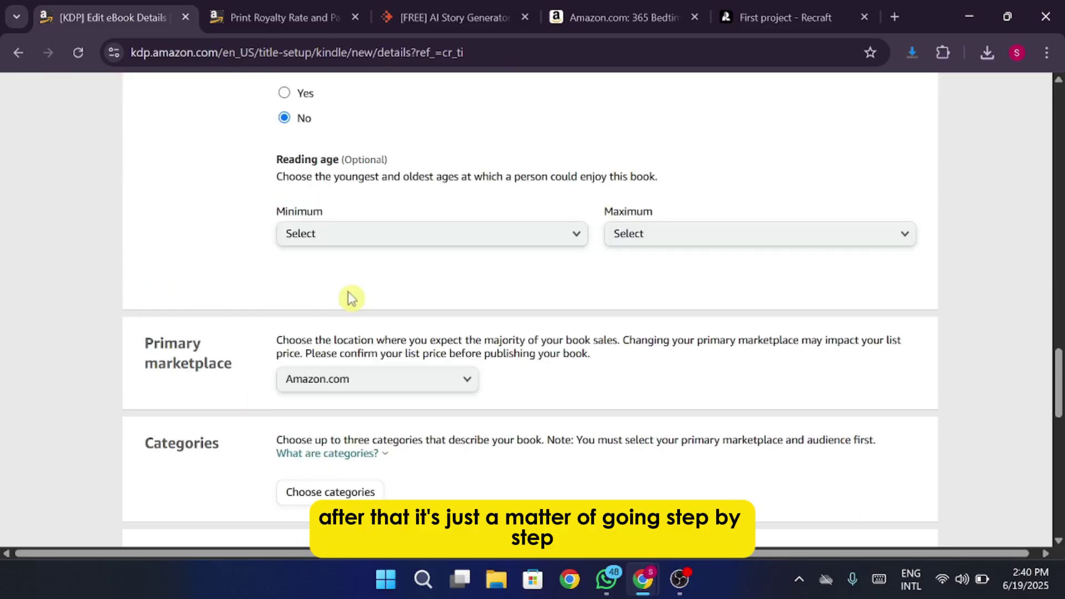
pyautogui.click(342, 245)
pyautogui.click(505, 323)
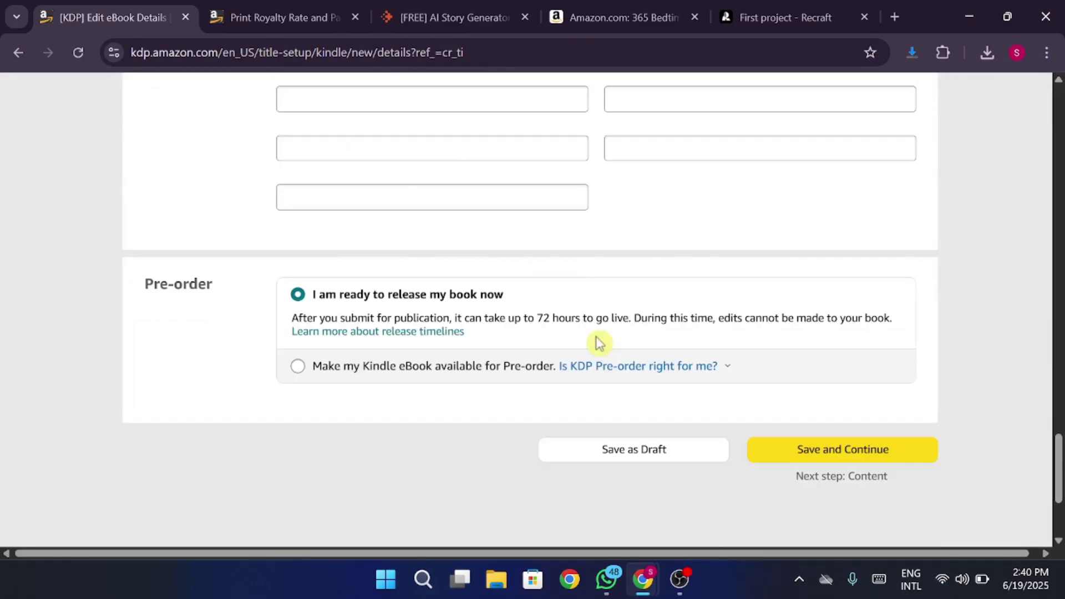
pyautogui.scroll(-3, 594, 340)
pyautogui.click(758, 296)
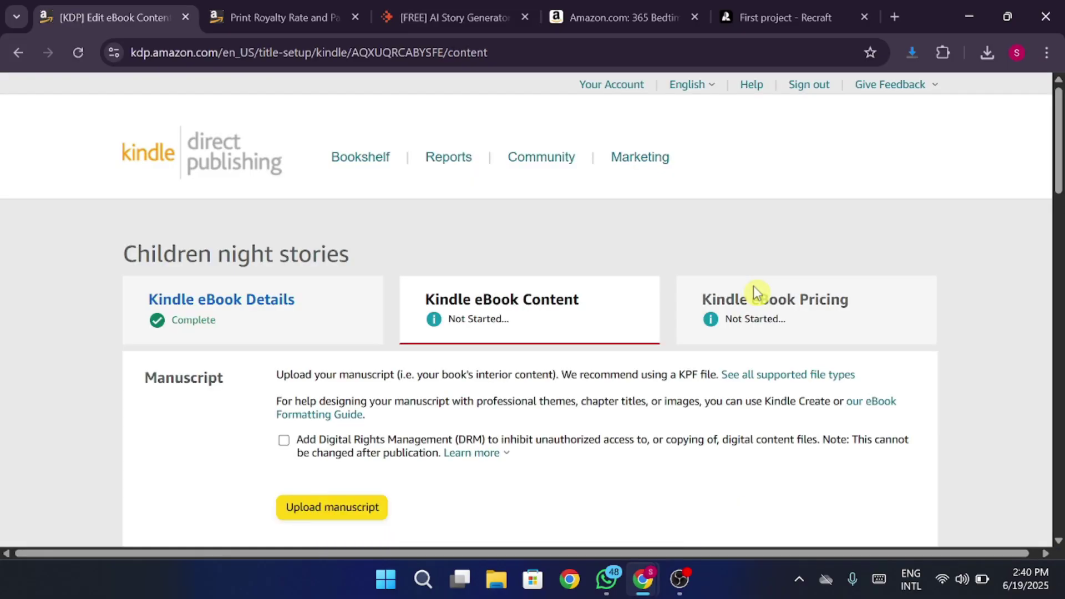
# Upload STORY.txt as the manuscript and launch Cover Creator.
pyautogui.scroll(-3, 757, 294)
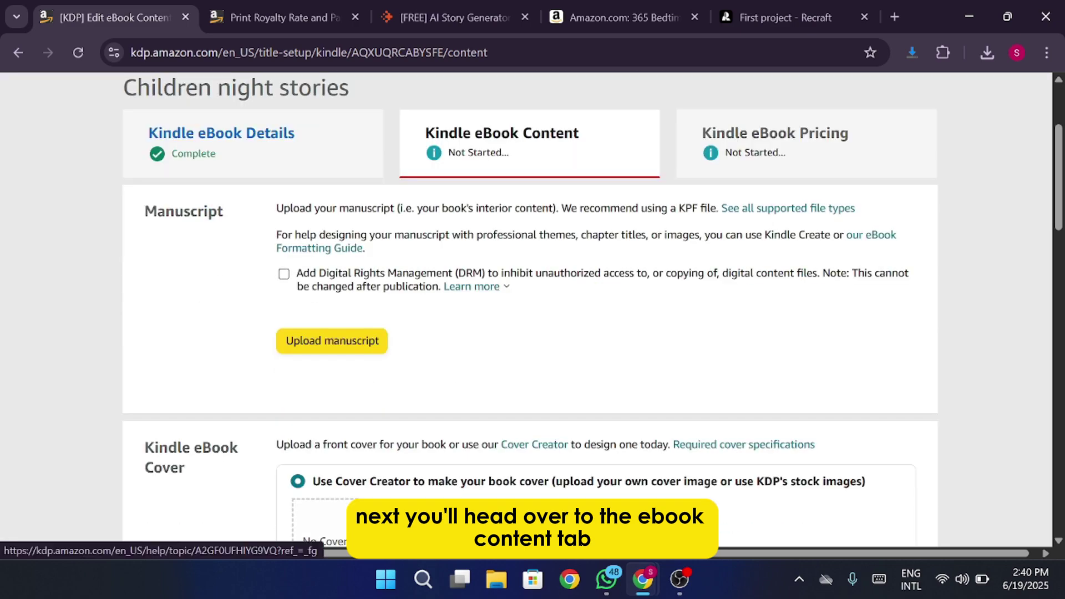
pyautogui.click(363, 350)
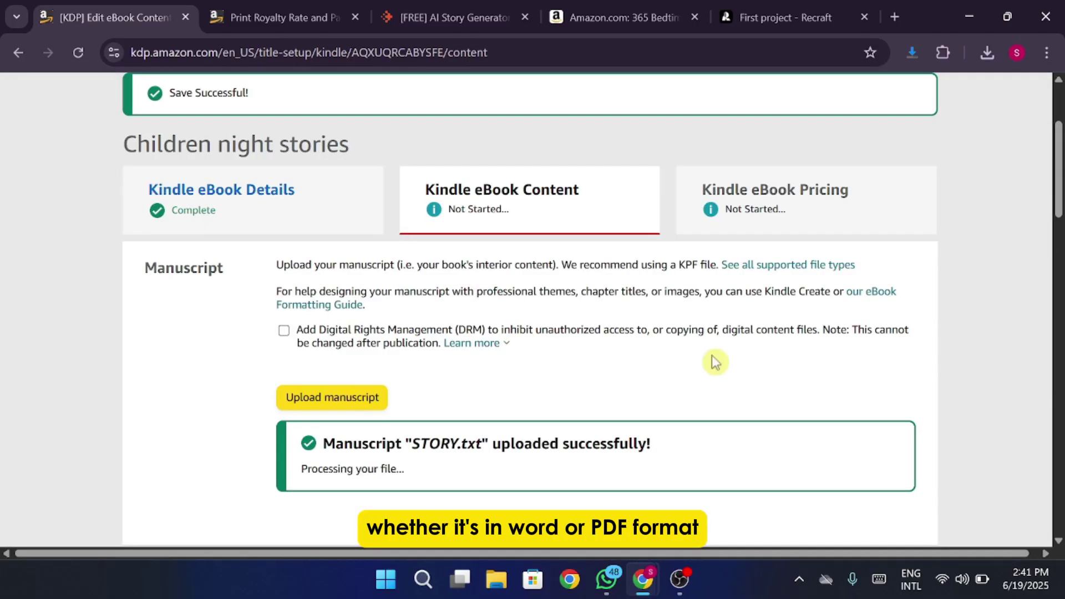
pyautogui.scroll(-5, 713, 366)
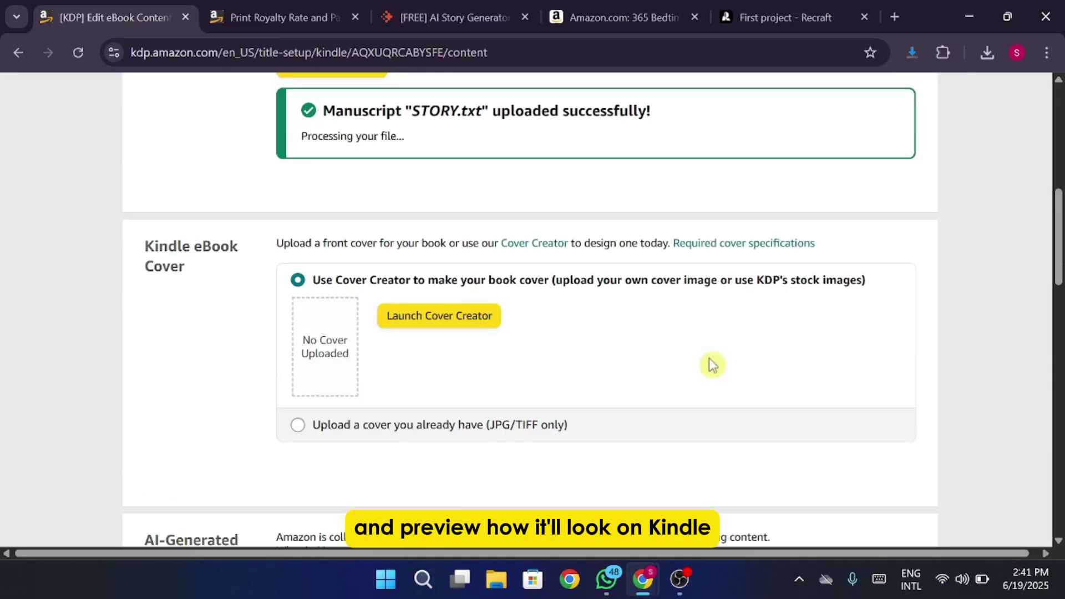
pyautogui.click(443, 318)
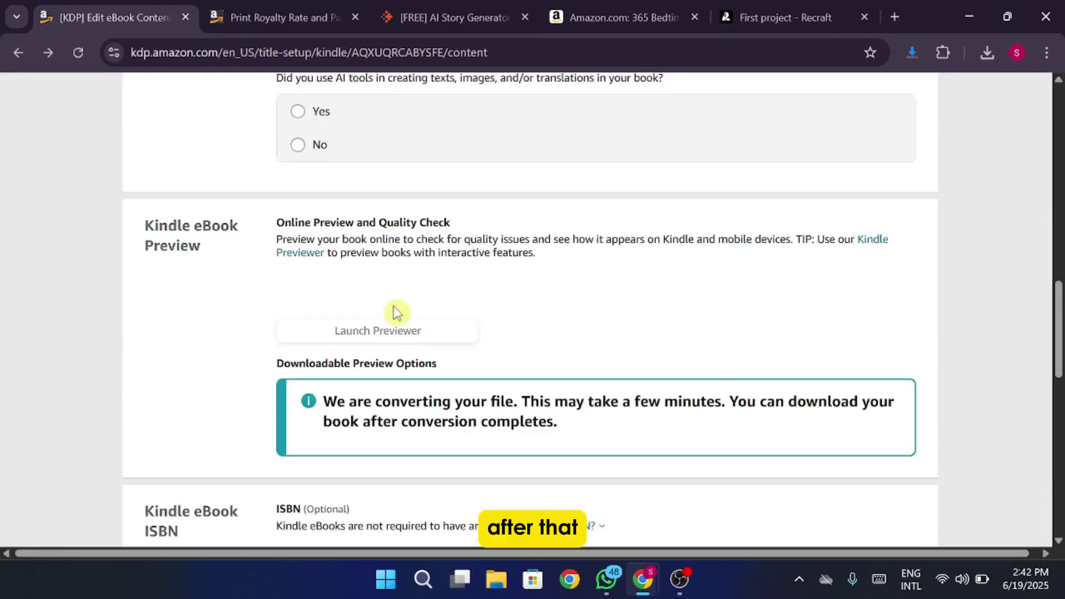
# Answer No on AI-generated content and save the eBook content.
pyautogui.scroll(3, 395, 309)
pyautogui.click(298, 310)
pyautogui.scroll(-5, 457, 350)
pyautogui.scroll(-15, 456, 350)
pyautogui.click(839, 250)
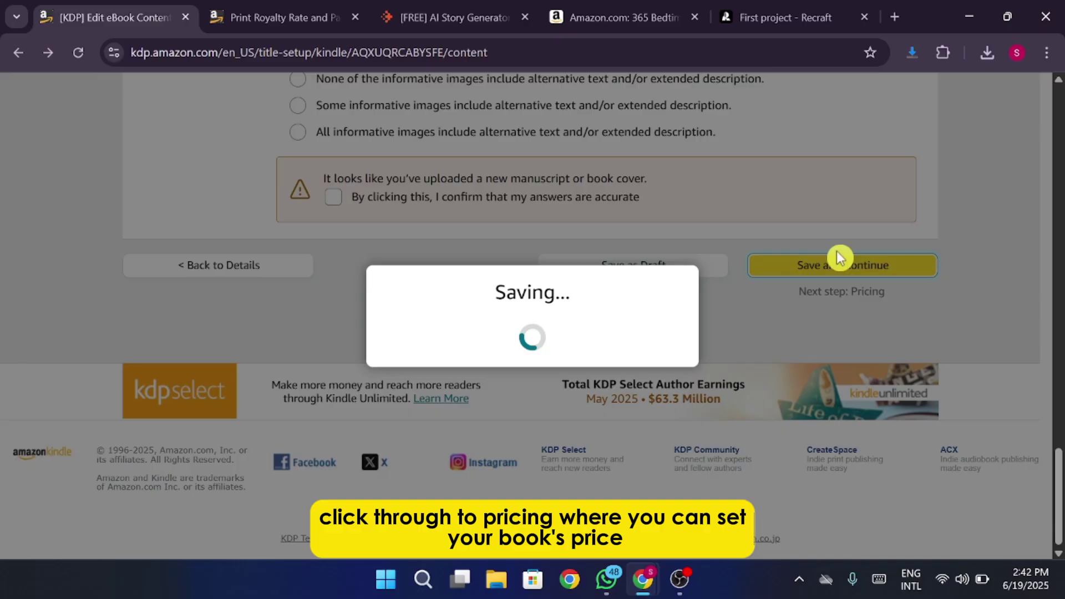
# Enroll in KDP Select, choose individual territories, and review royalty and pricing down to Publish.
pyautogui.scroll(-3, 775, 378)
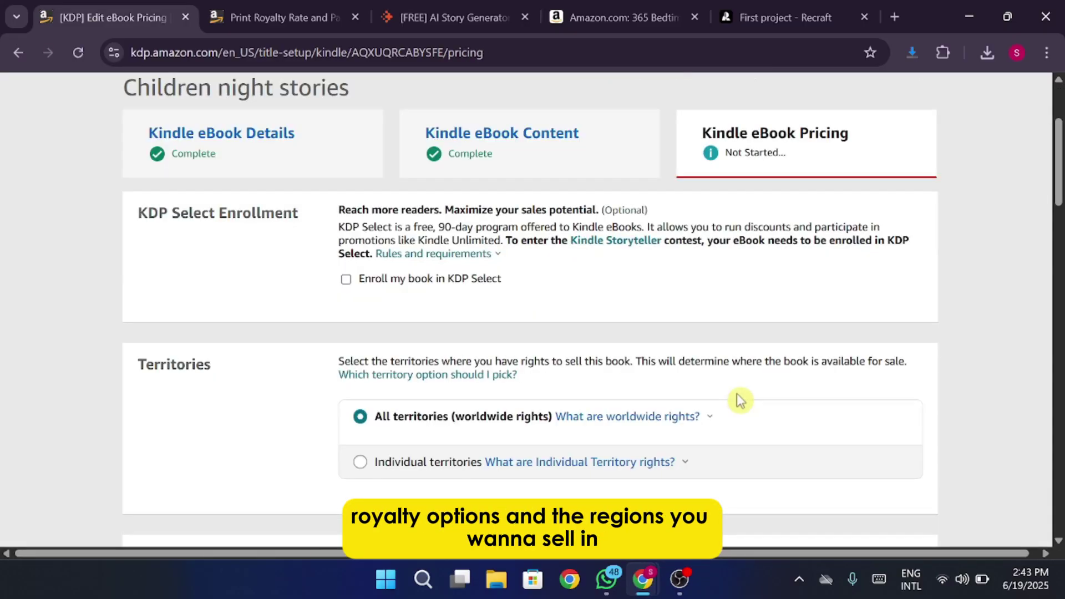
pyautogui.click(390, 279)
pyautogui.scroll(-3, 390, 278)
pyautogui.click(419, 295)
pyautogui.click(425, 258)
pyautogui.scroll(-8, 431, 297)
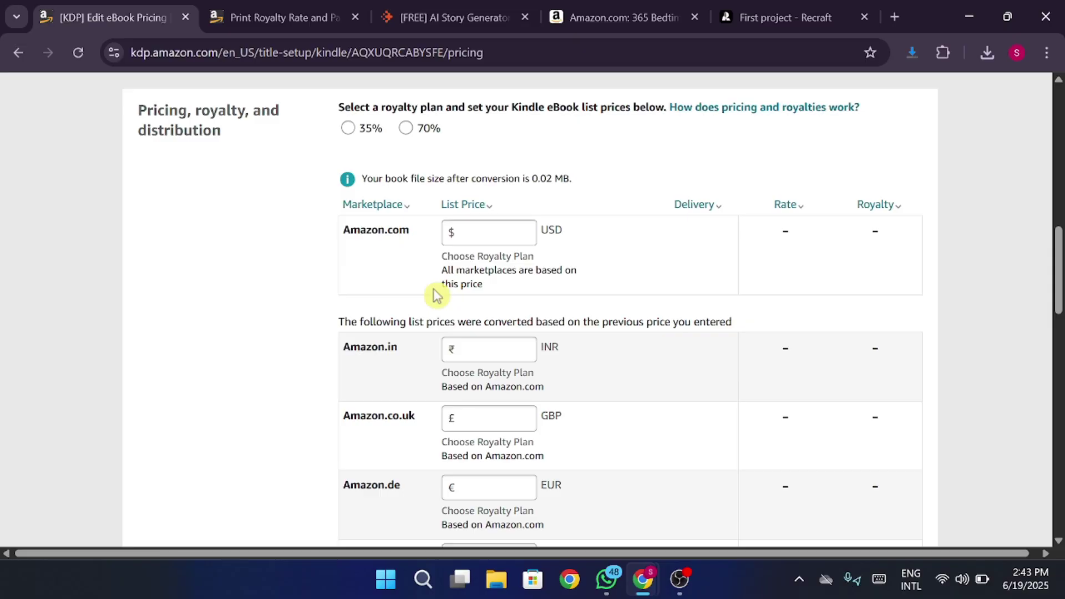
pyautogui.scroll(-15, 435, 296)
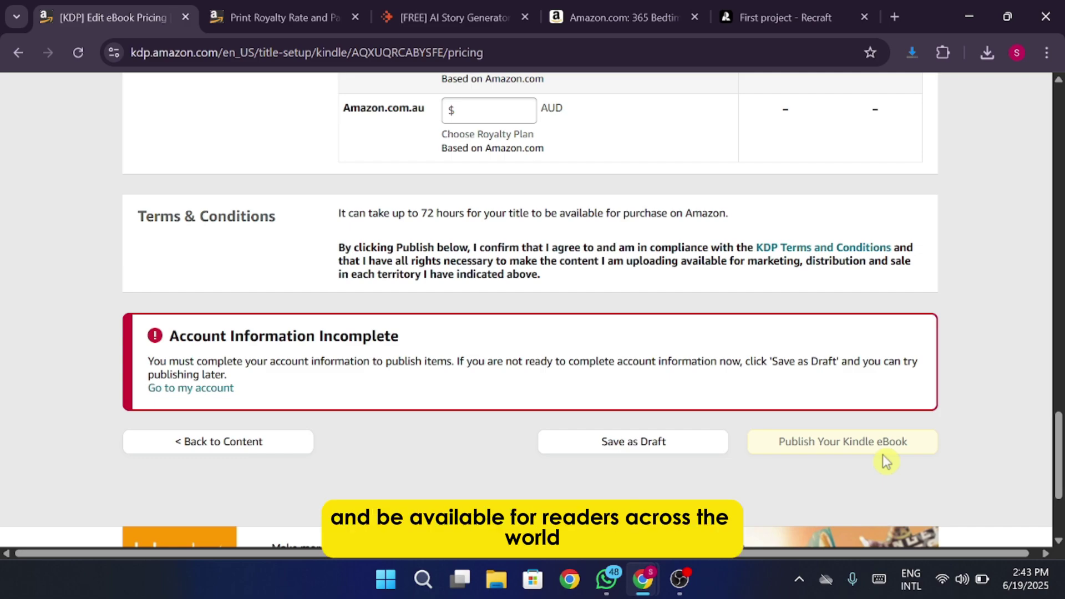
# Minimize the browser to reveal the Windows desktop.
pyautogui.click(958, 16)
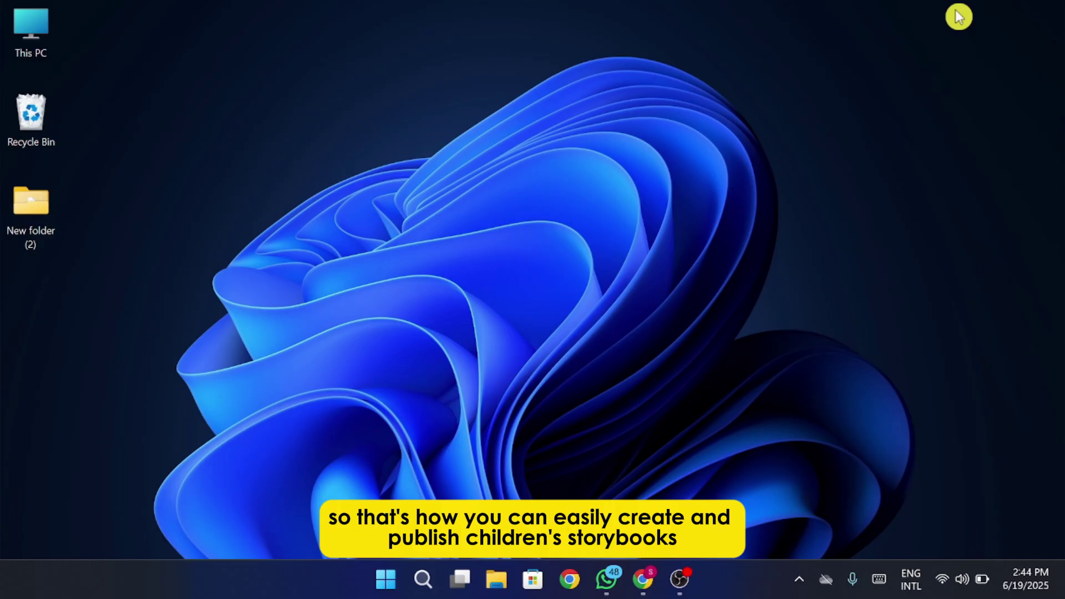